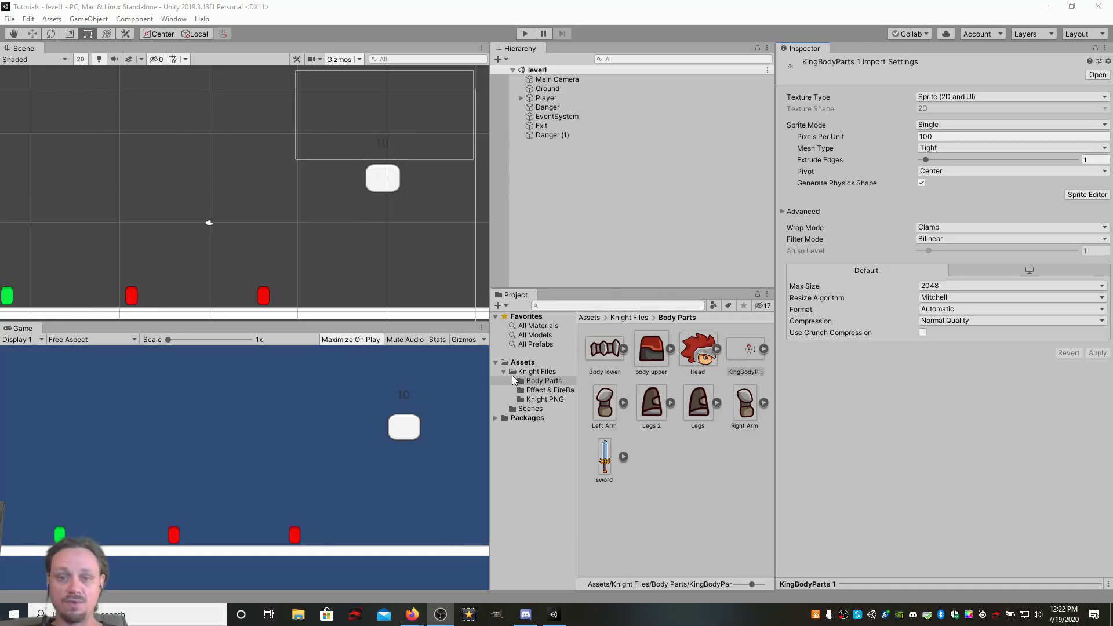
Open the Asset Store inside the editor and go to My Assets.
left_click(173, 19)
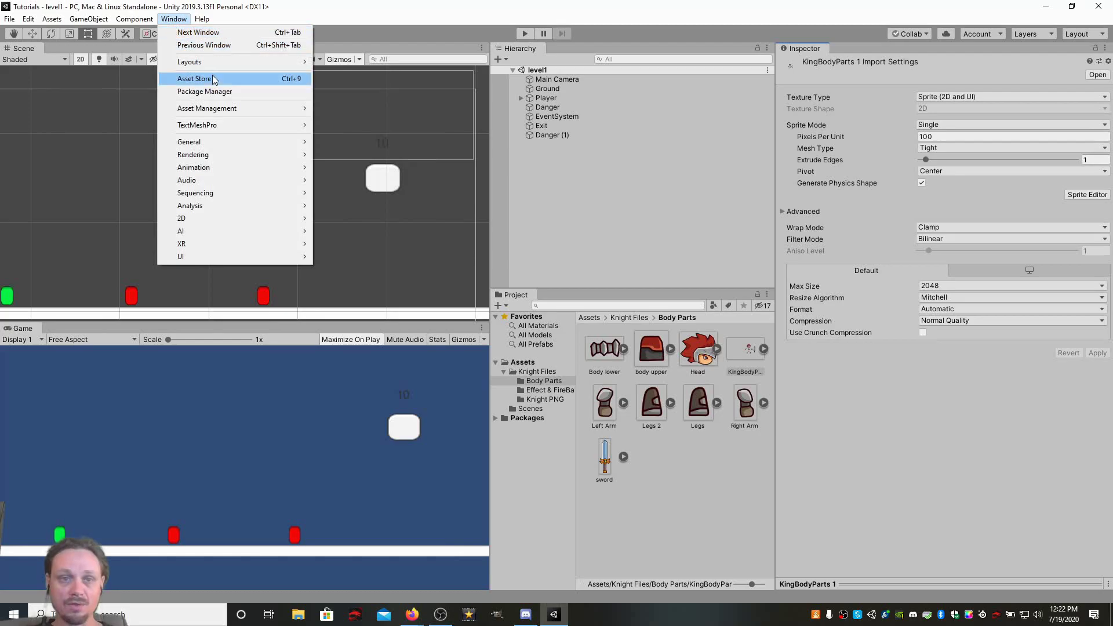
left_click(237, 80)
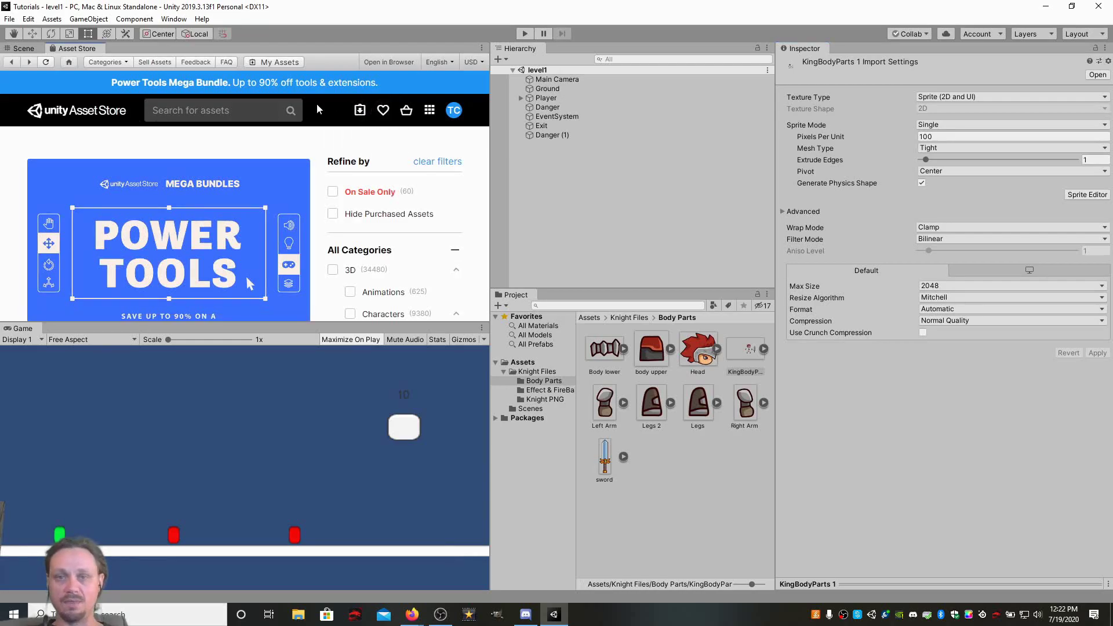
left_click(360, 110)
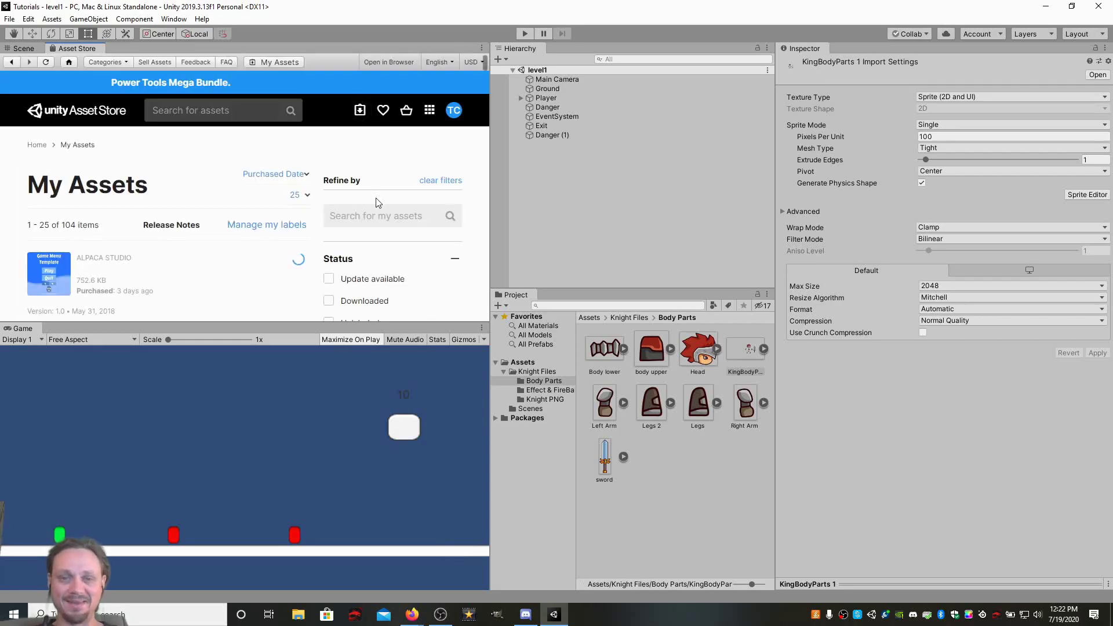
Search My Assets for 'knight sprite sheet' and import Knight Sprite Sheet (Free).
left_click(380, 217)
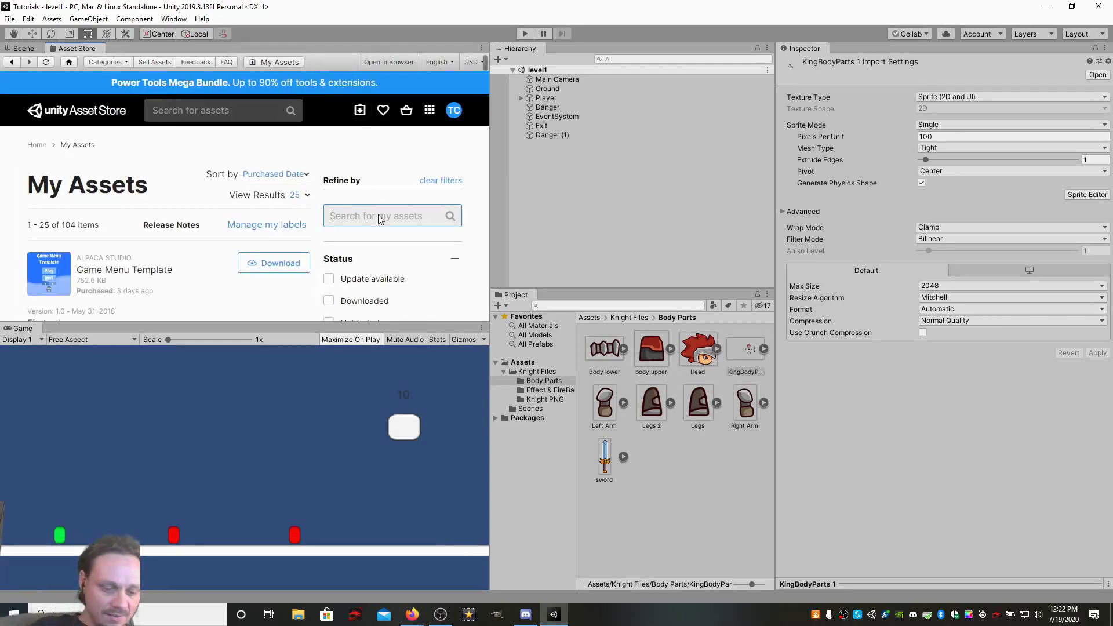
type("knight sprites")
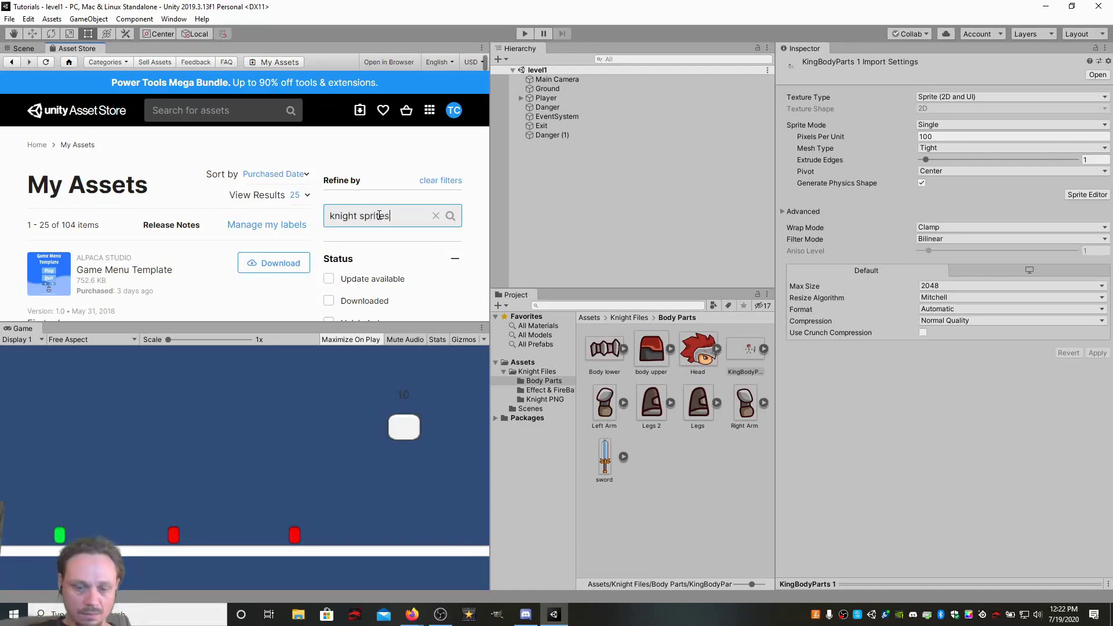
key("BackSpace")
type("sheet")
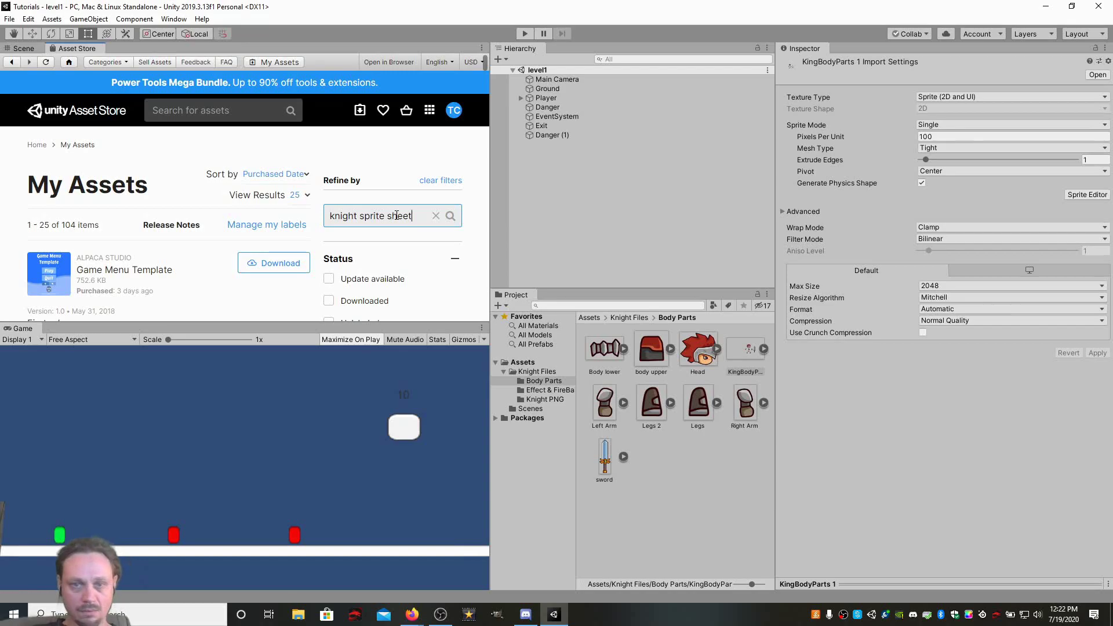
key("Return")
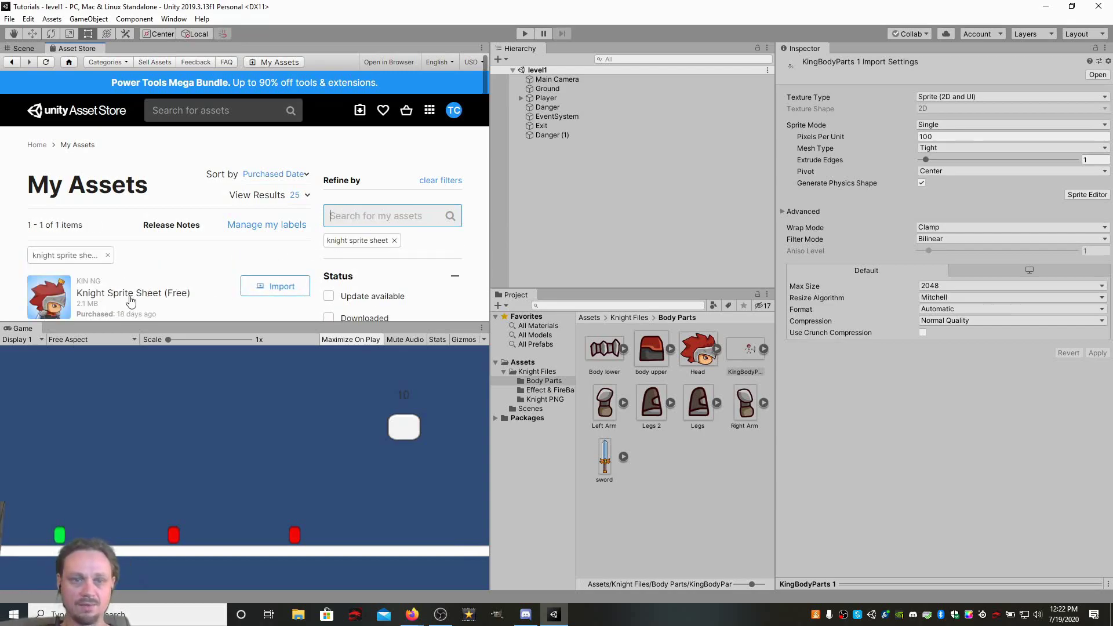
scroll(192, 299, "down", 1)
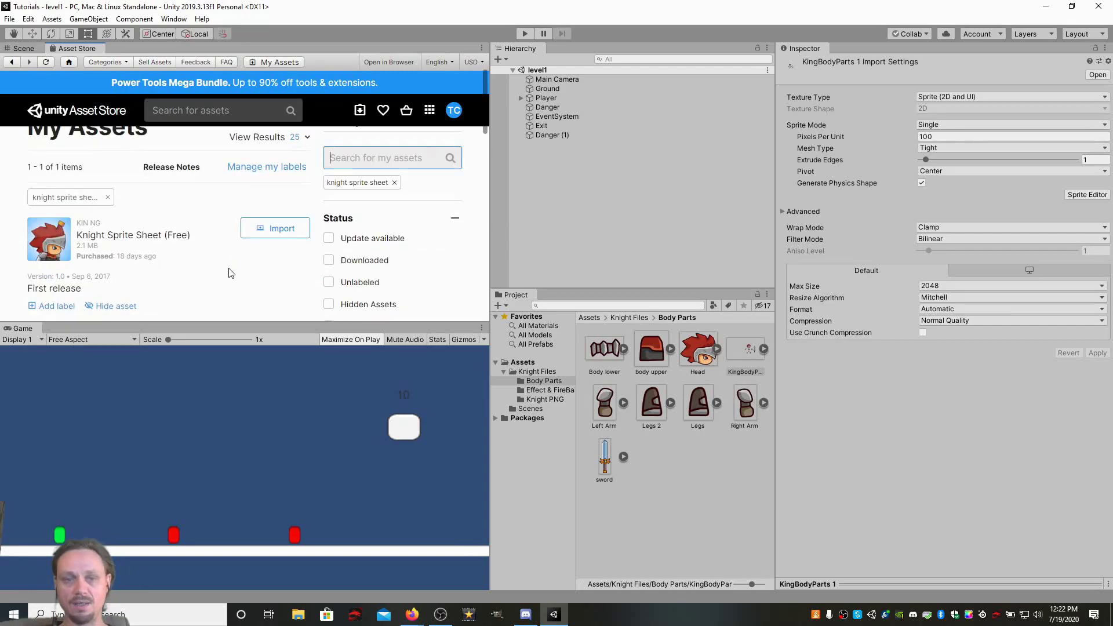
left_click(273, 229)
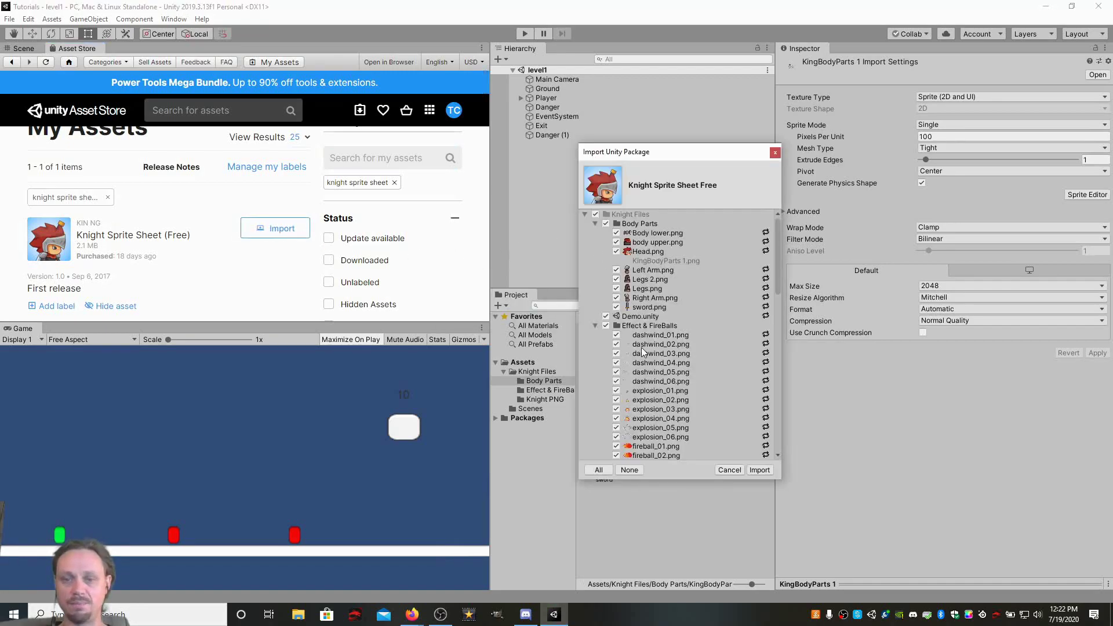
Cancel the package import and close the Asset Store tab.
left_click(775, 153)
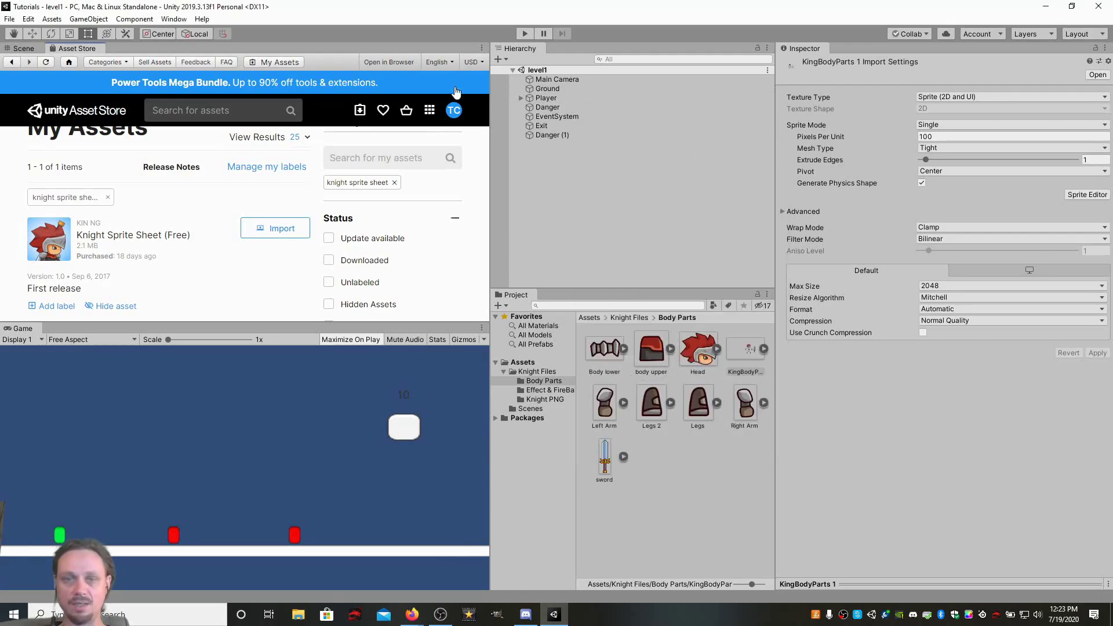
right_click(72, 49)
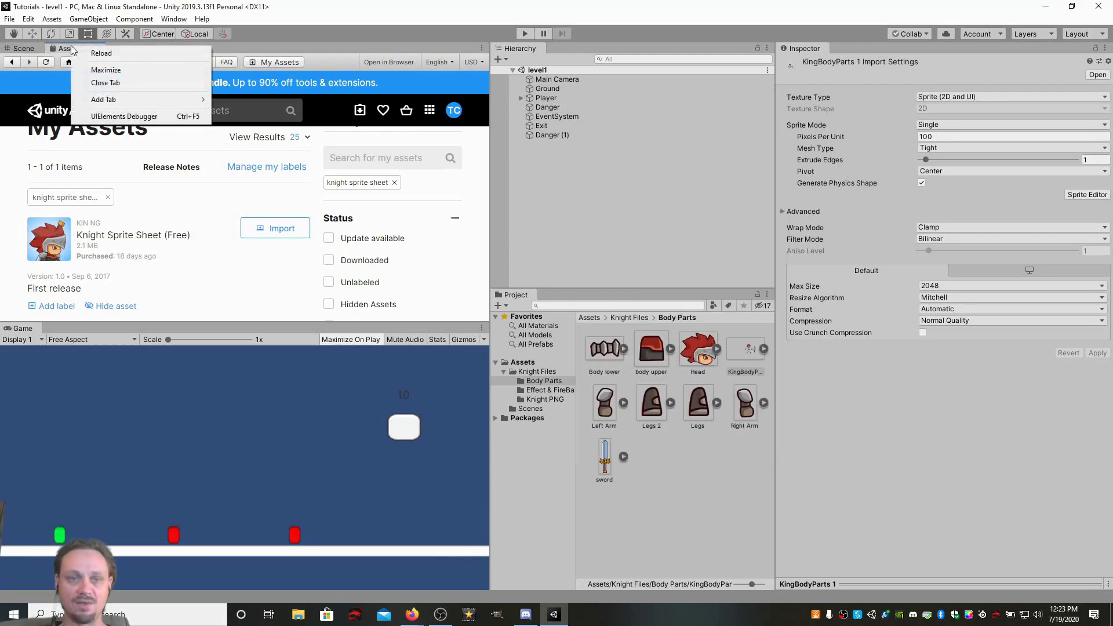
left_click(87, 83)
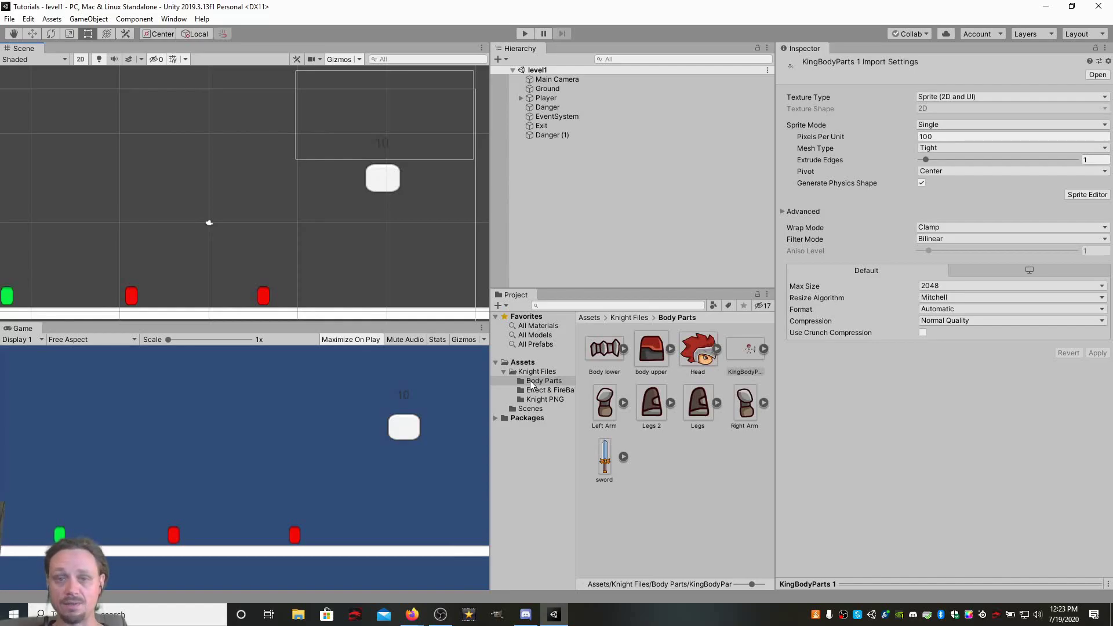
Check the Legs 2 sprite's parts, then open KingBodyParts in the Sprite Editor.
left_click(672, 402)
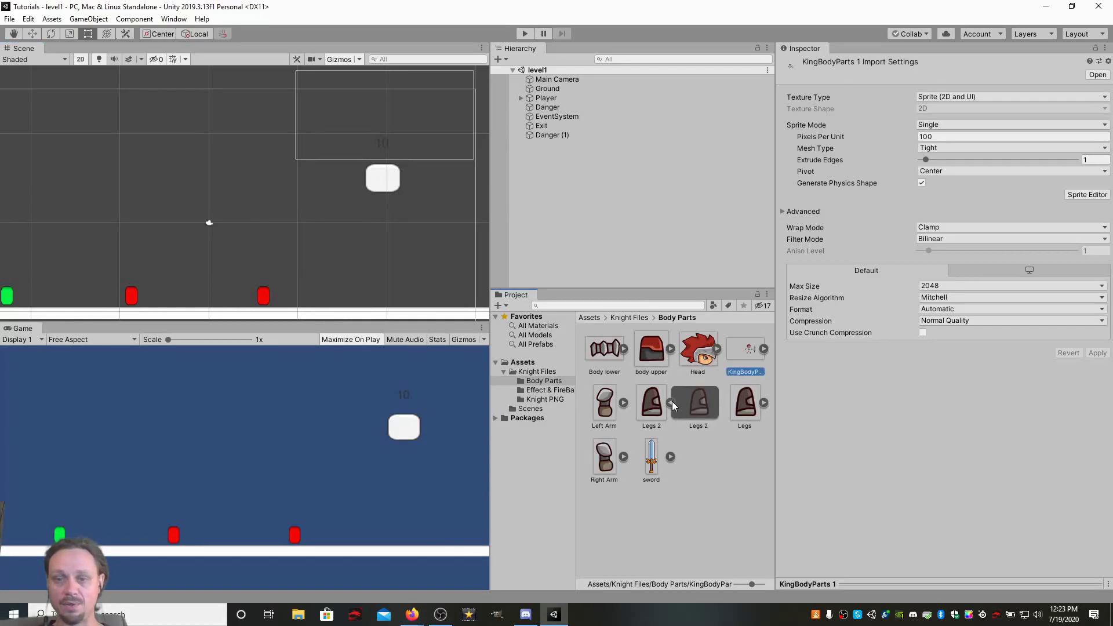
left_click(671, 404)
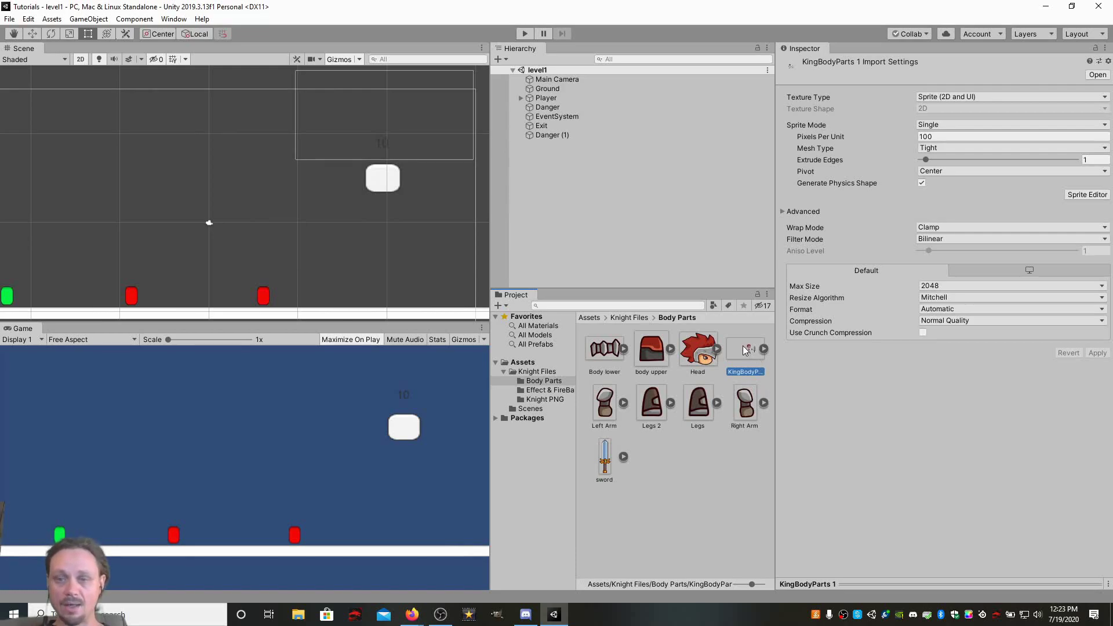
left_click(1072, 196)
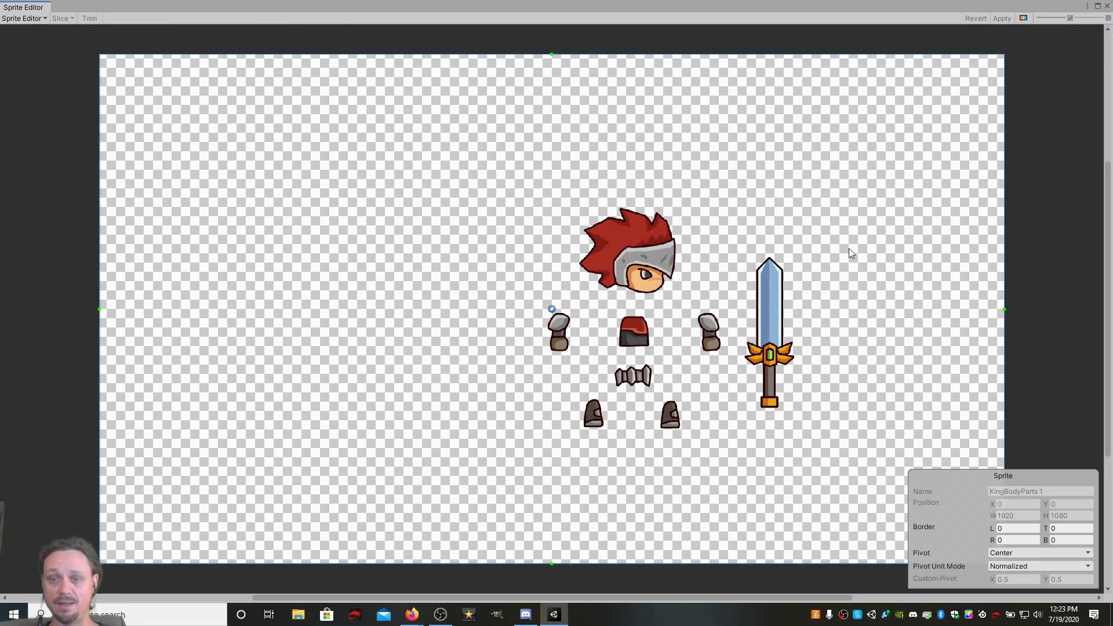
Close the Sprite Editor, reopen it on KingBodyParts, and close it again.
left_click(1107, 6)
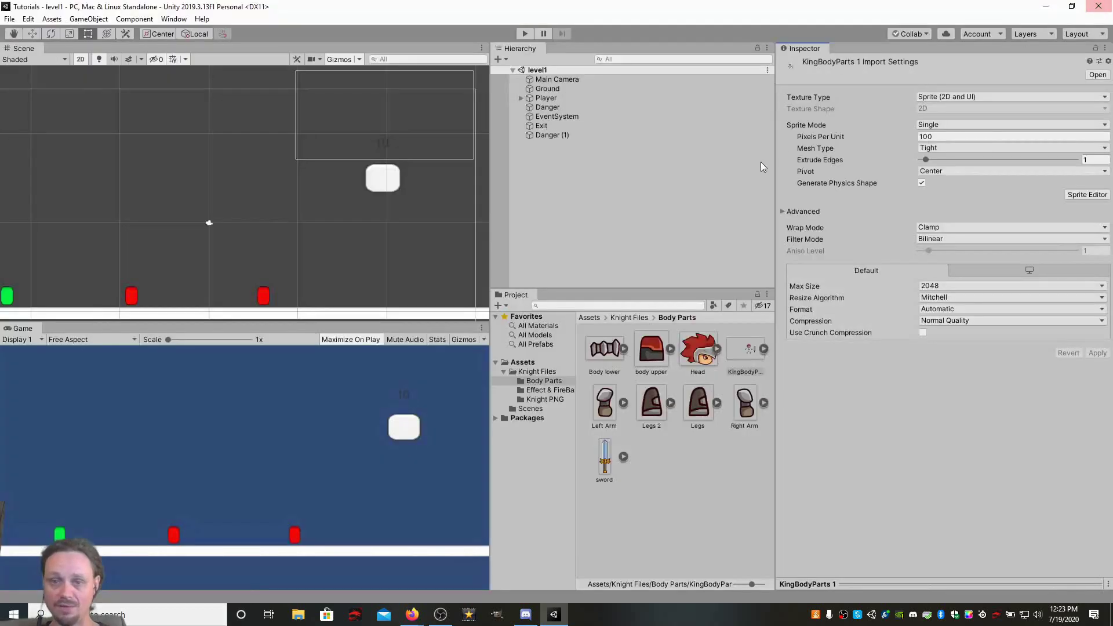
left_click(742, 352)
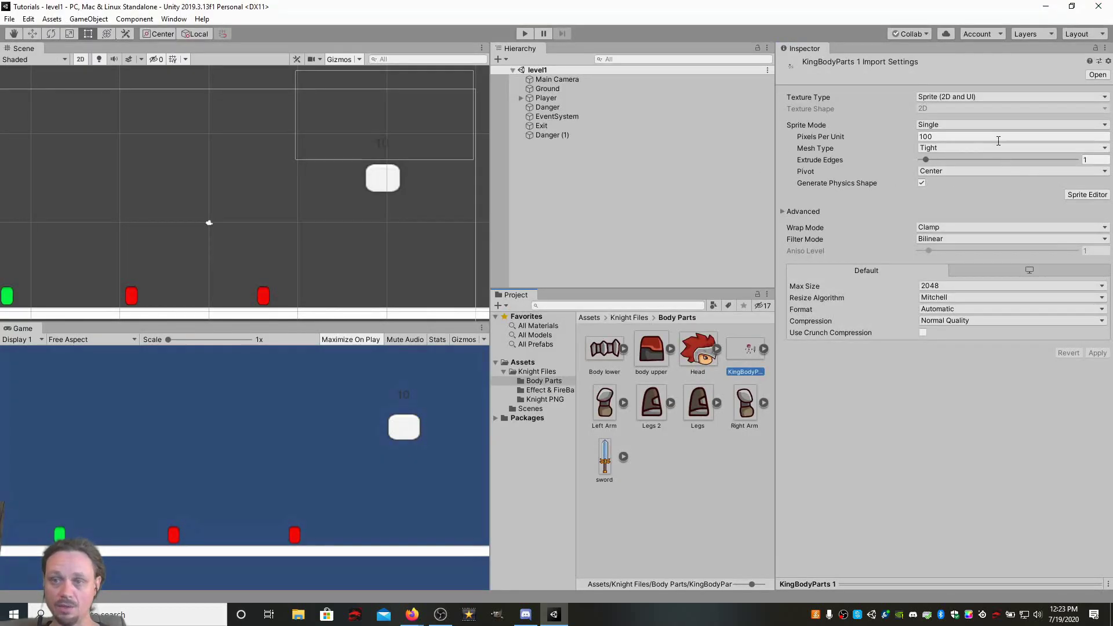
left_click(1081, 194)
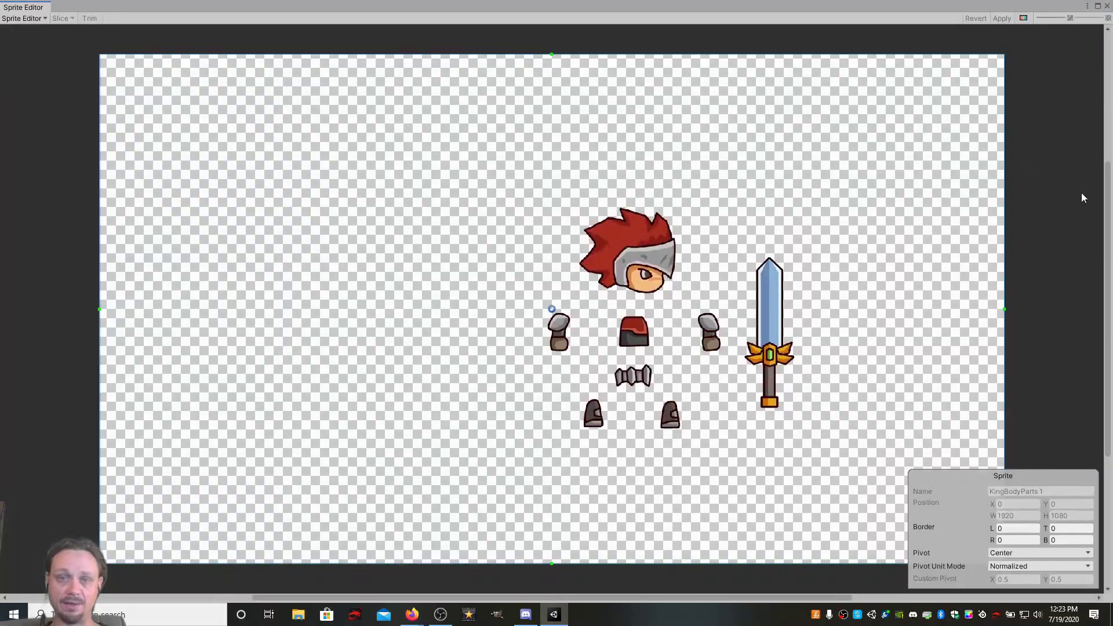
left_click(1107, 5)
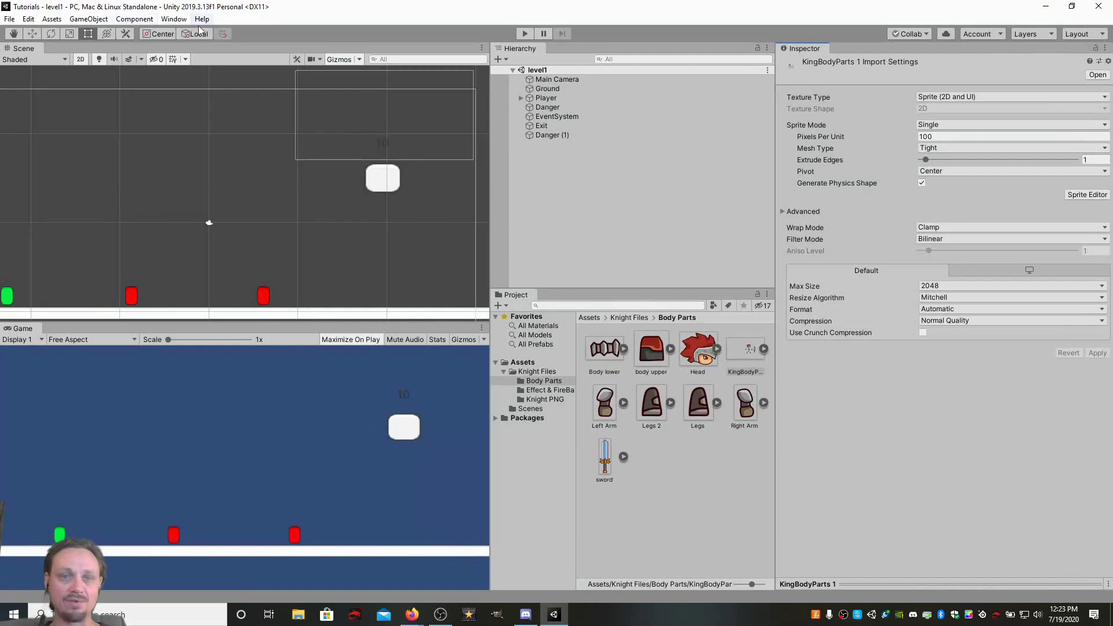
Confirm 2D Animation 3.2.1 is installed in the Package Manager, then close it.
left_click(174, 19)
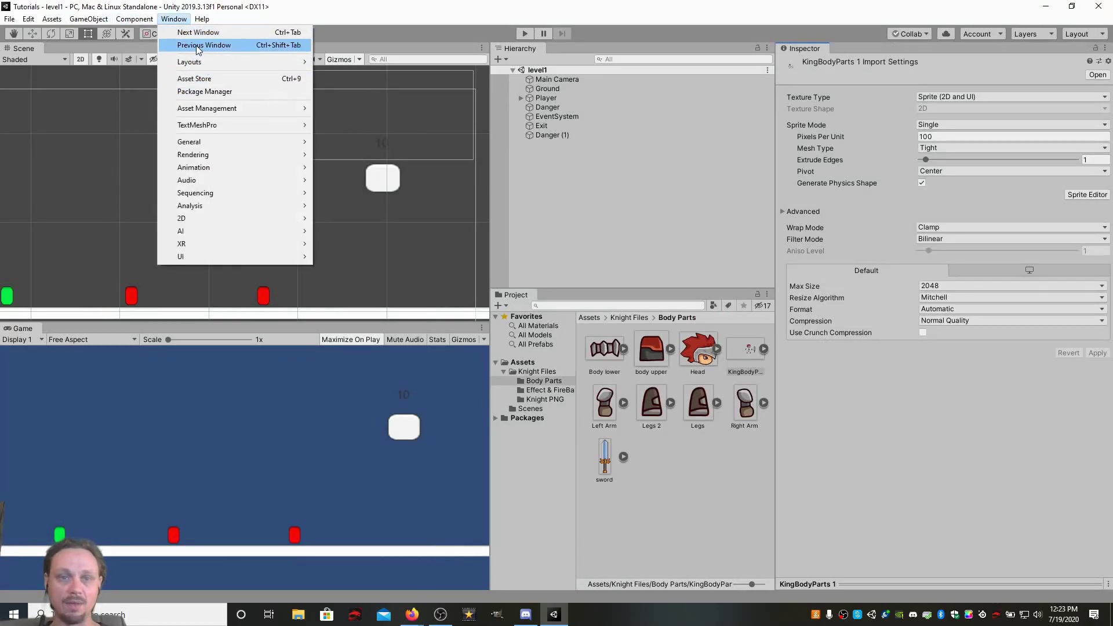
left_click(217, 93)
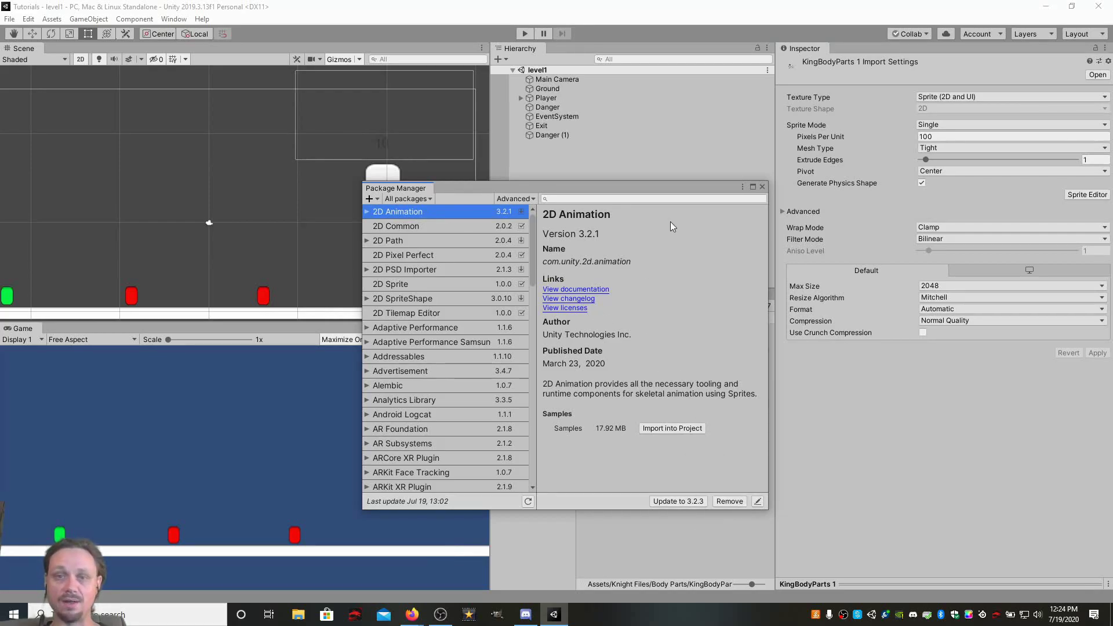
left_click(763, 186)
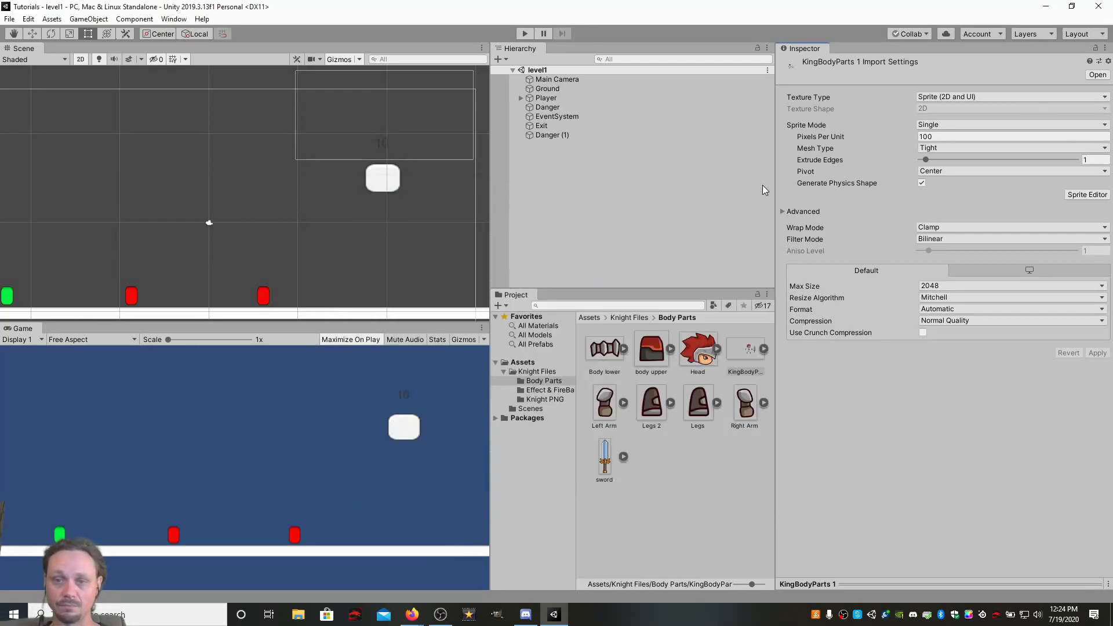
Open KingBodyParts in the Skinning Editor, activate Create Bone and zoom into the knight parts.
left_click(748, 363)
left_click(1087, 195)
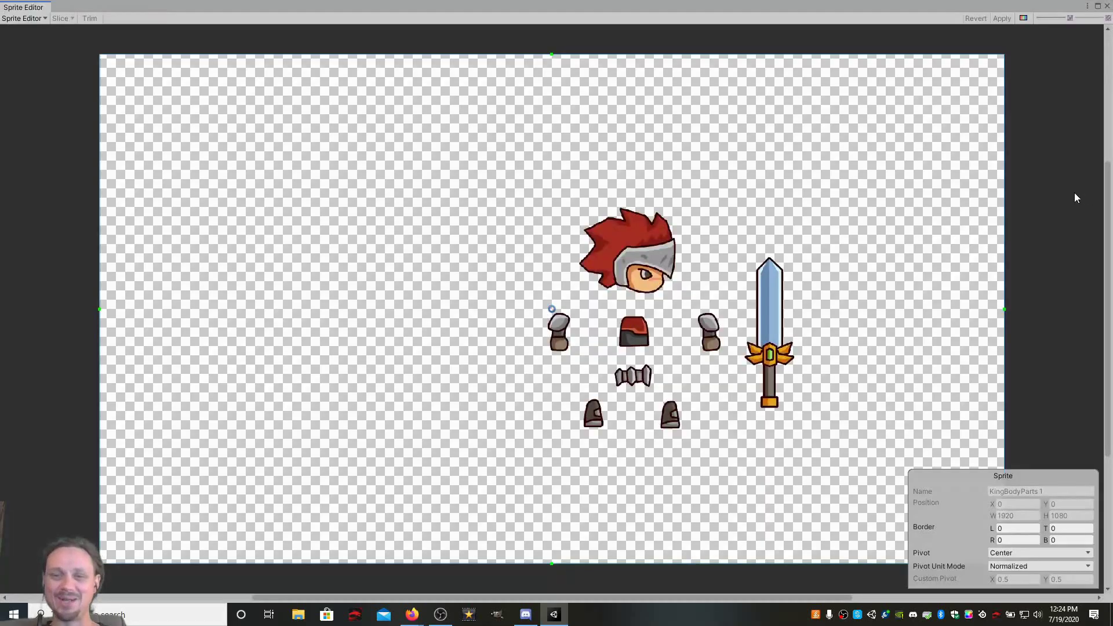
left_click(43, 19)
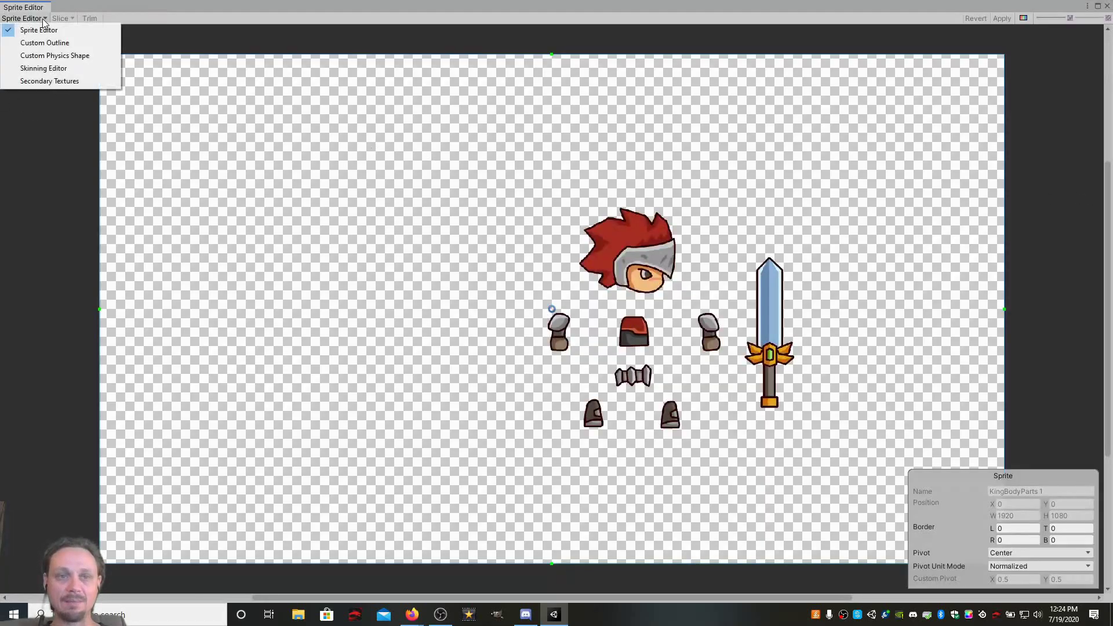
left_click(42, 68)
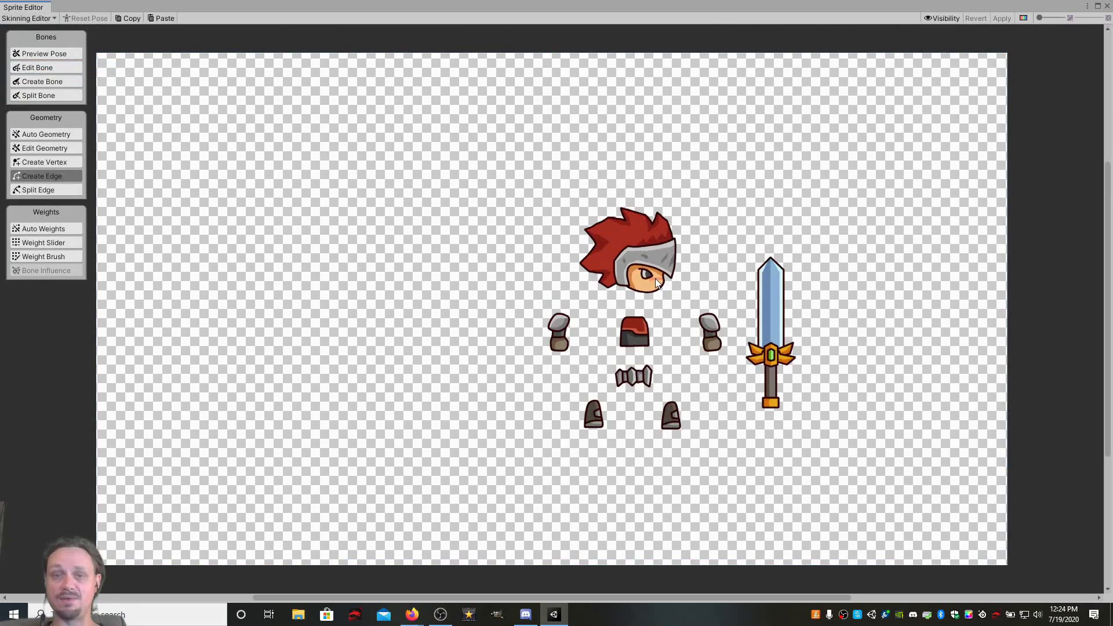
left_click(58, 81)
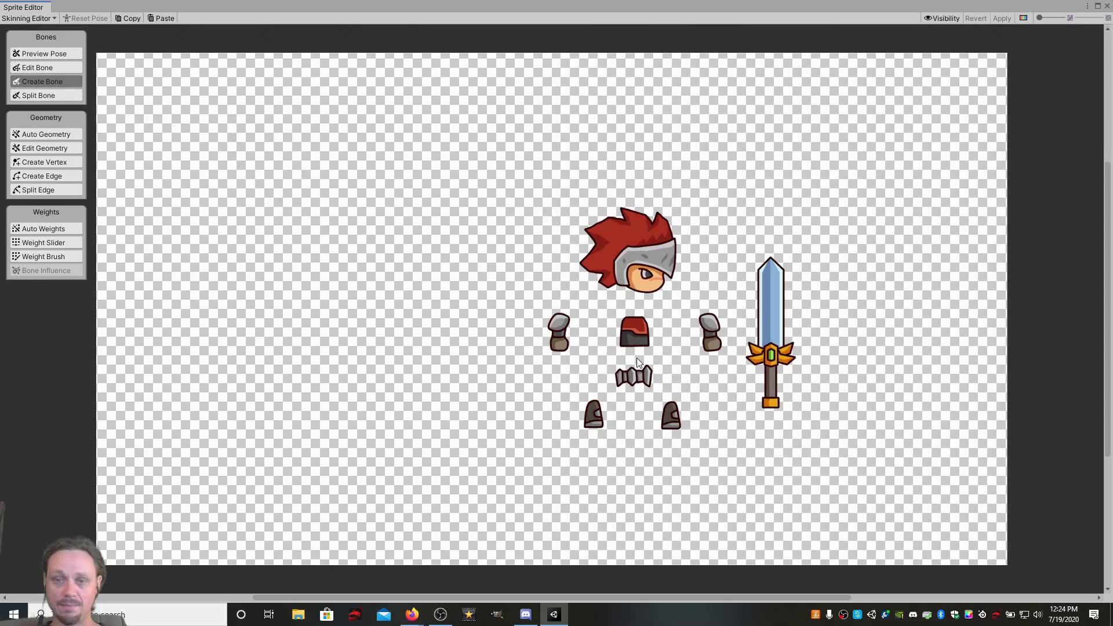
scroll(637, 357, "up", 2)
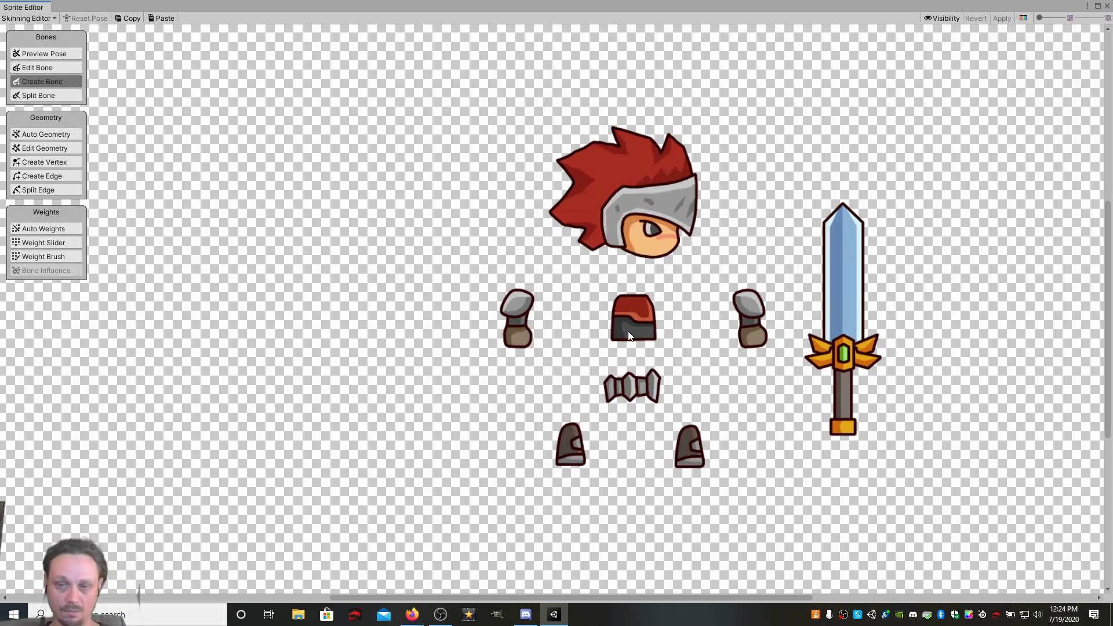
scroll(635, 344, "up", 1)
scroll(634, 343, "up", 1)
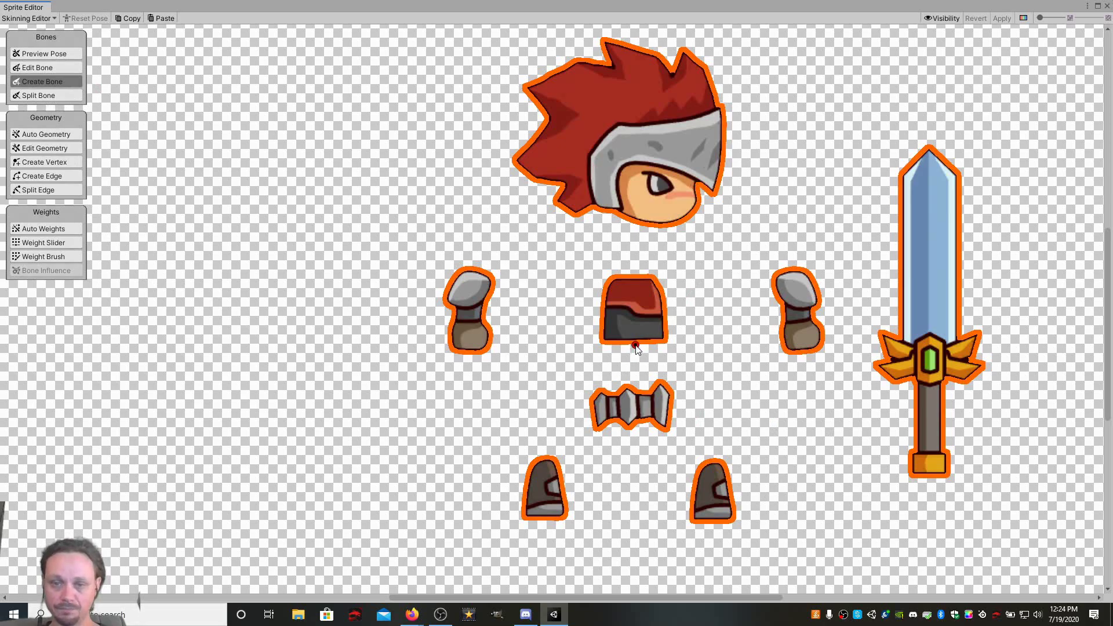
Place a two-bone chain up the knight's torso from its lower edge.
left_click(635, 343)
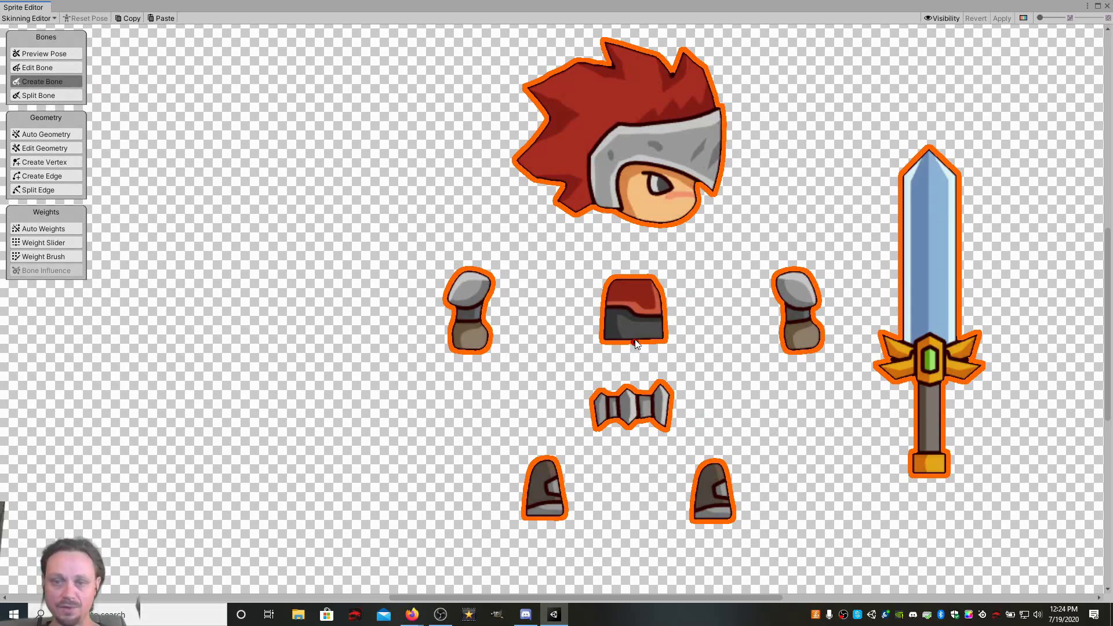
left_click(633, 324)
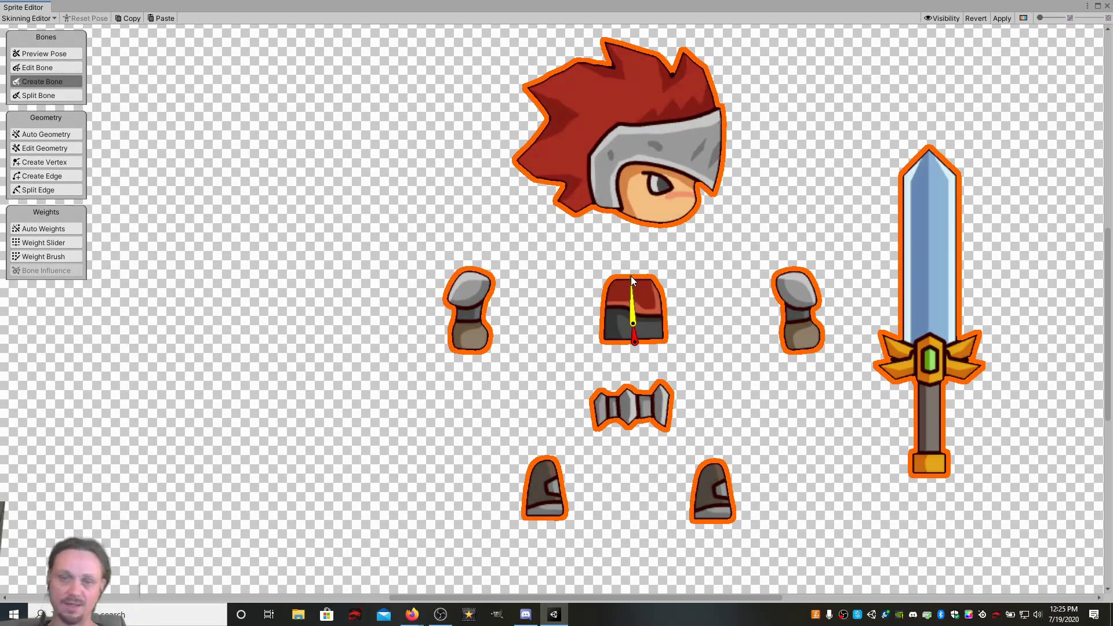
left_click(631, 276)
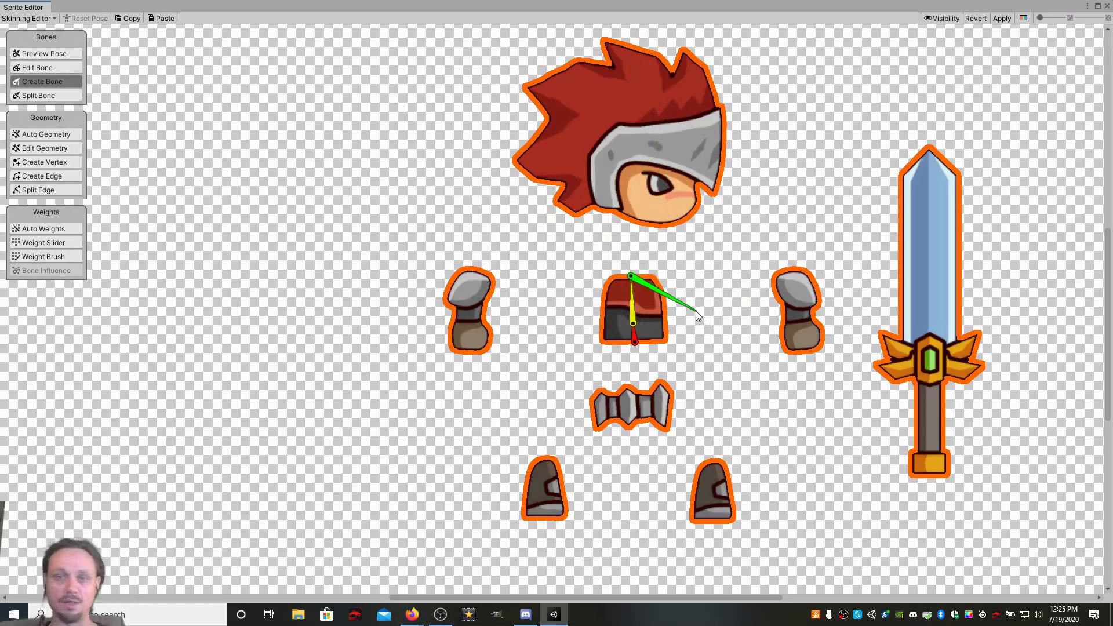
right_click(694, 273)
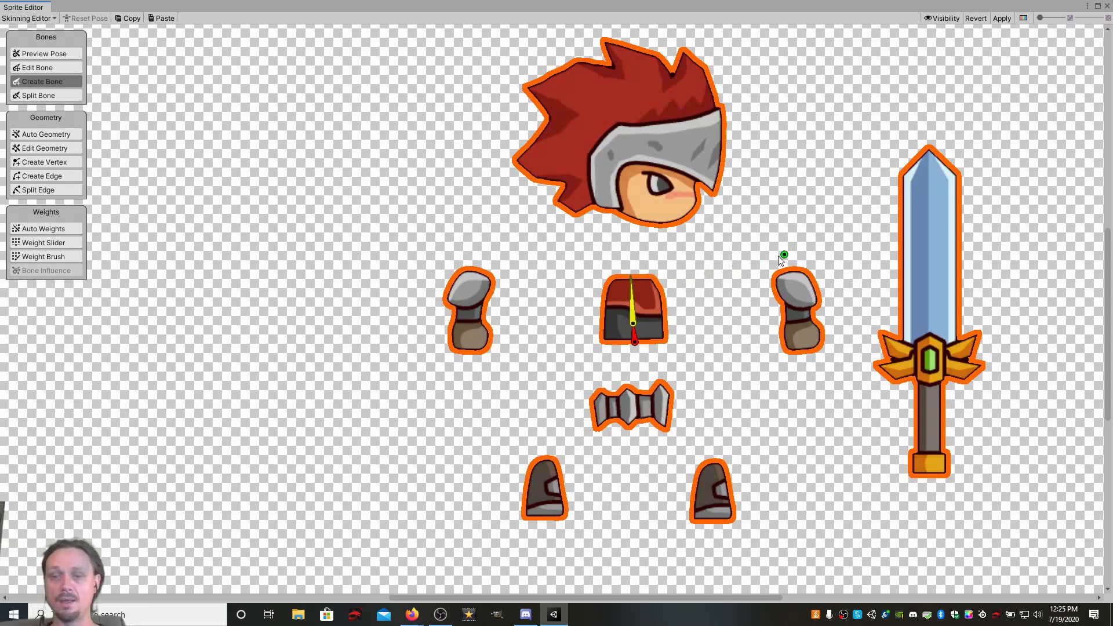
Branch a head bone from the torso, running from the chin into the helmet.
left_click(633, 311)
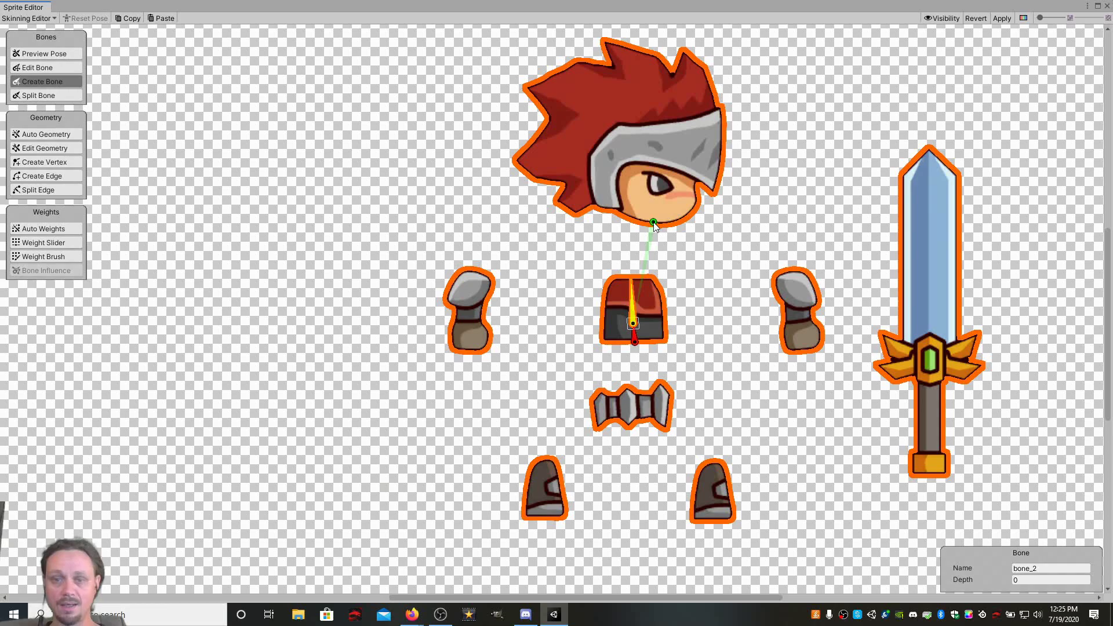
left_click(646, 223)
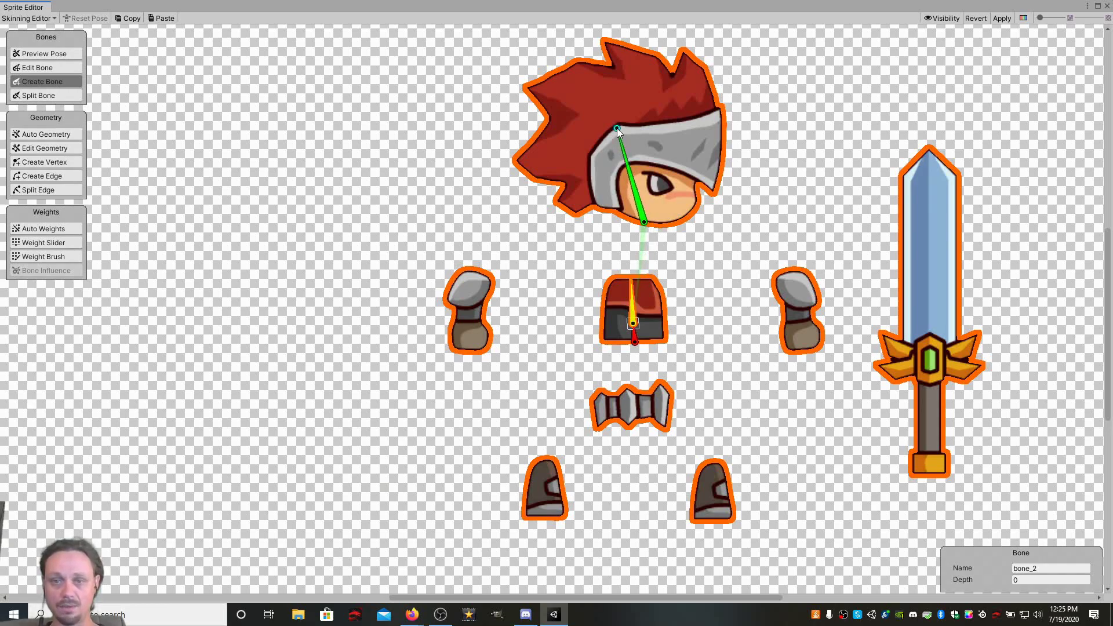
left_click(617, 128)
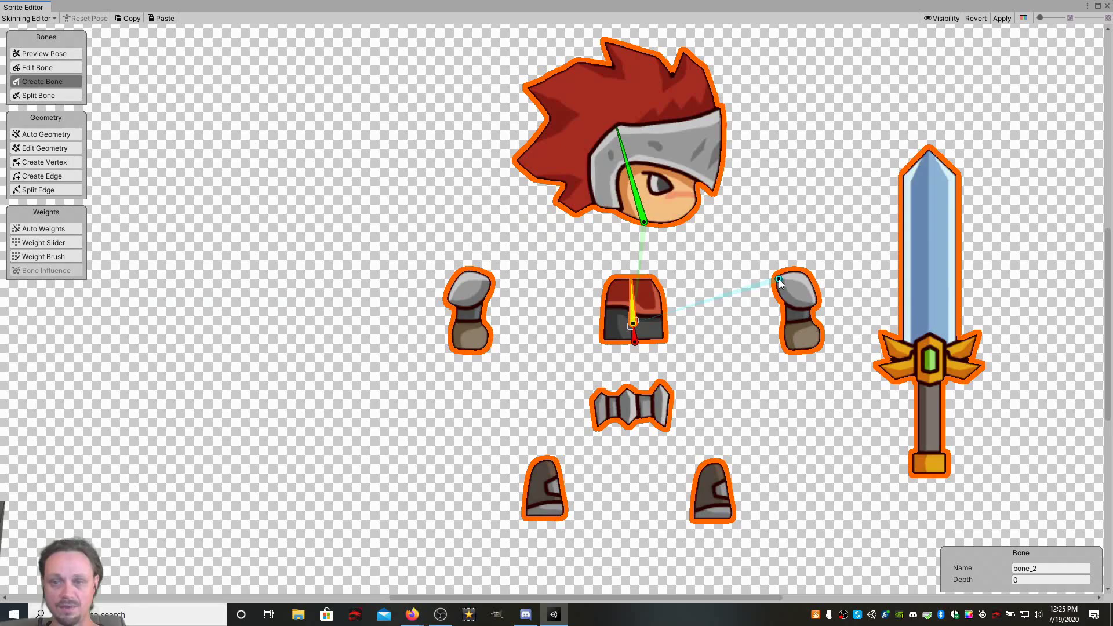
Add upper-arm and forearm bones to both arms, then start a bone at the belt's top.
left_click(802, 305)
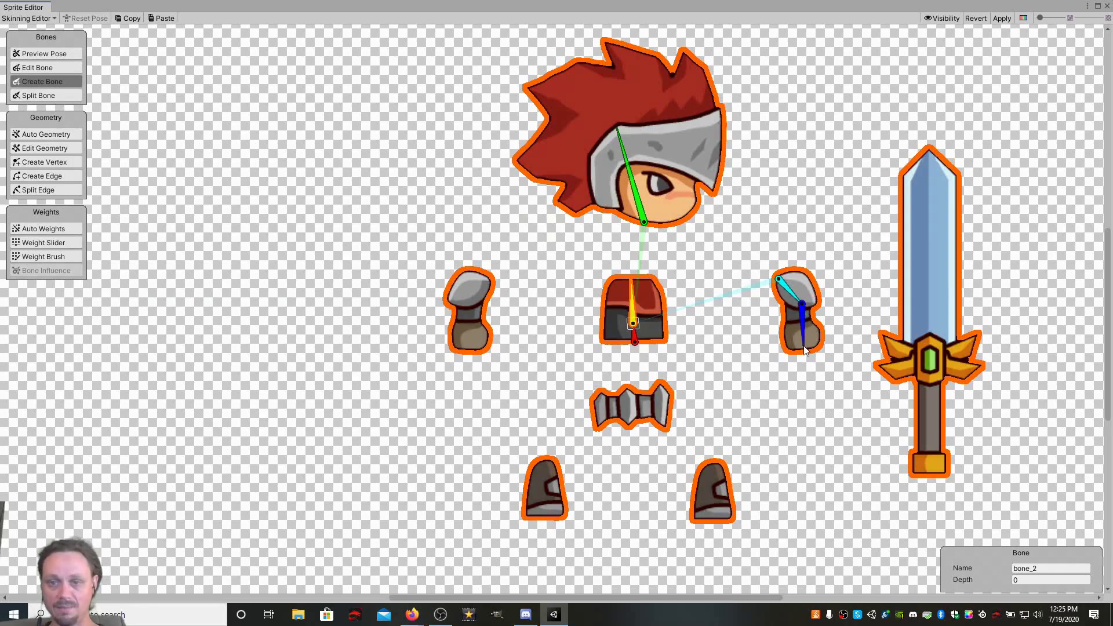
left_click(805, 347)
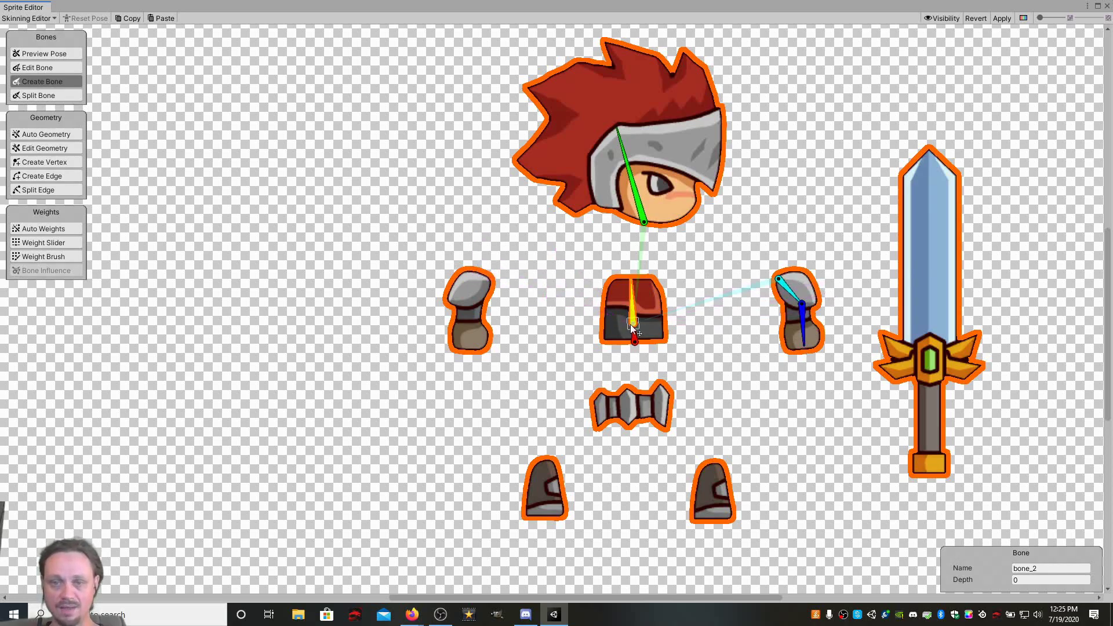
left_click(484, 278)
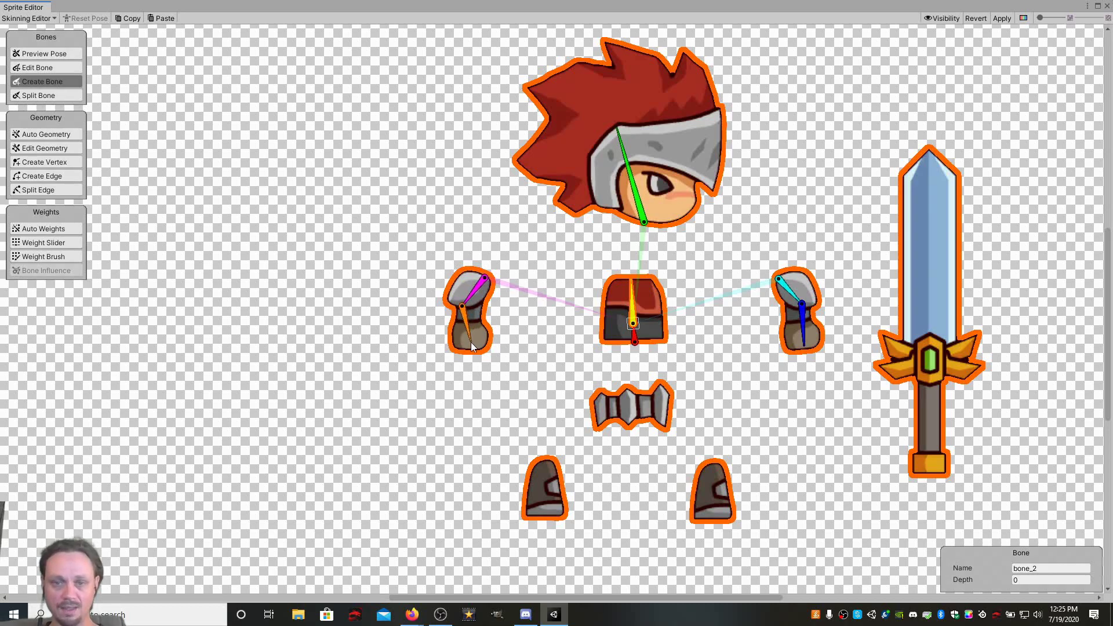
left_click(469, 346)
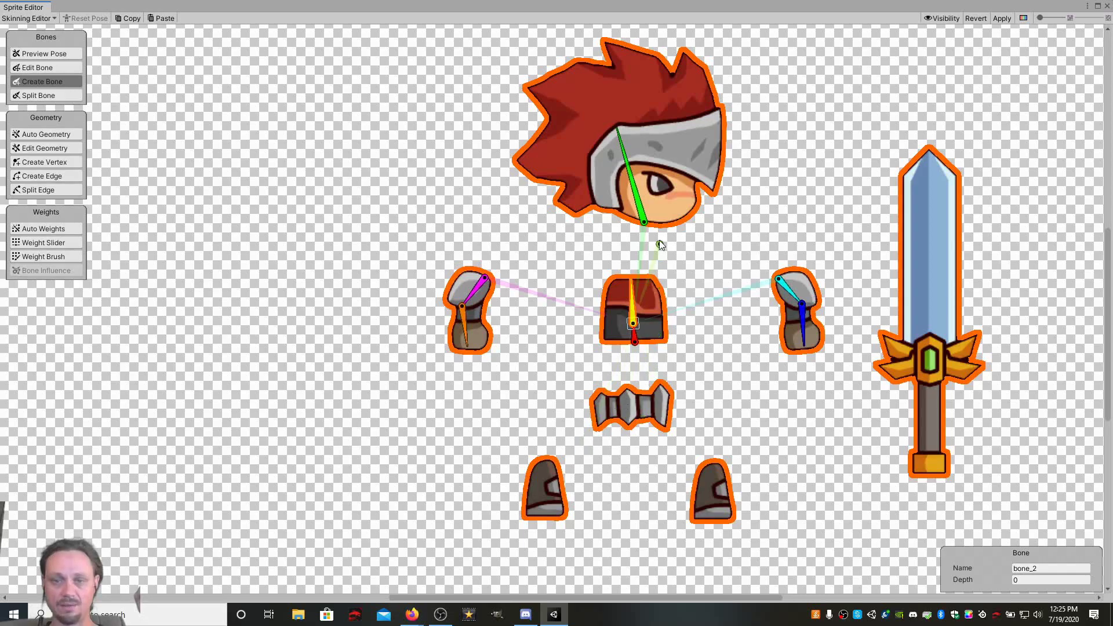
right_click(713, 370)
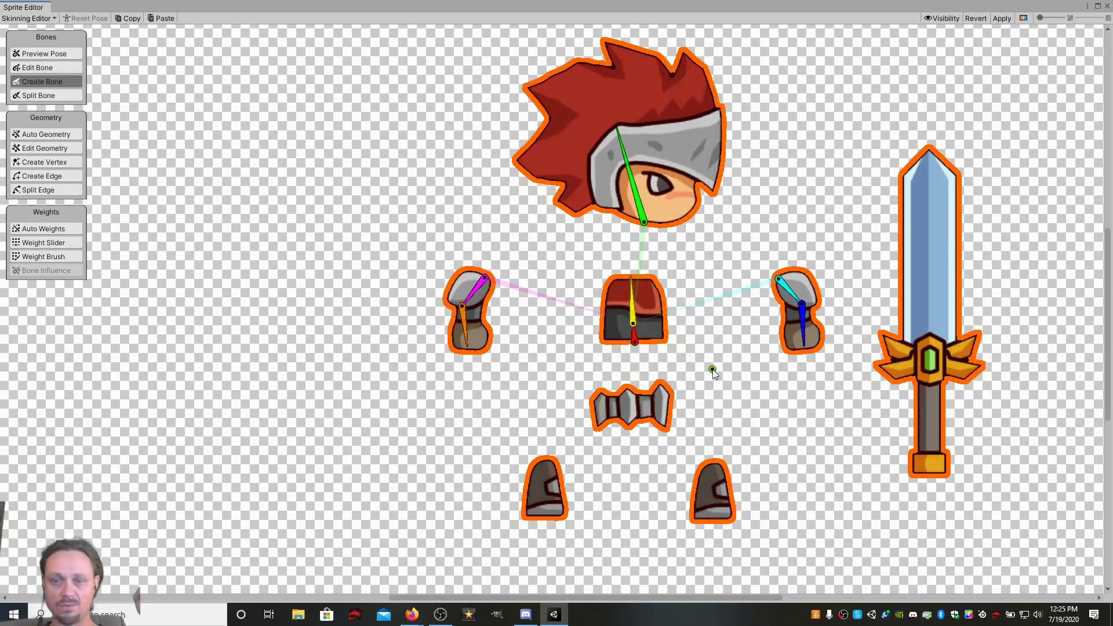
left_click(627, 392)
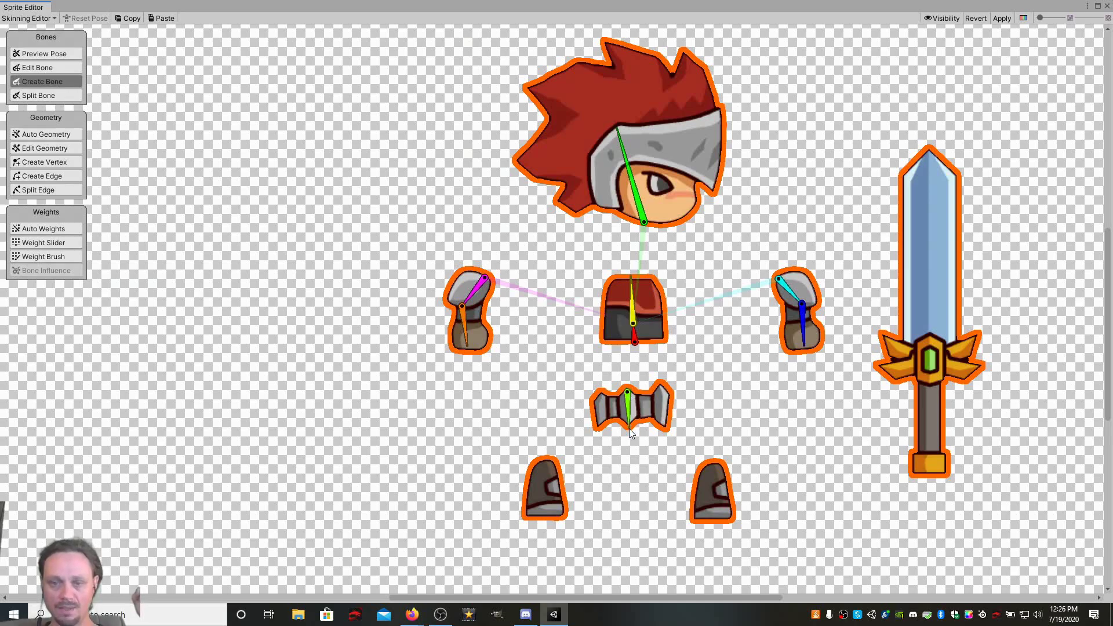
Finish the belt bone mid-belt and add the left boot's bones from it.
left_click(631, 431)
right_click(600, 492)
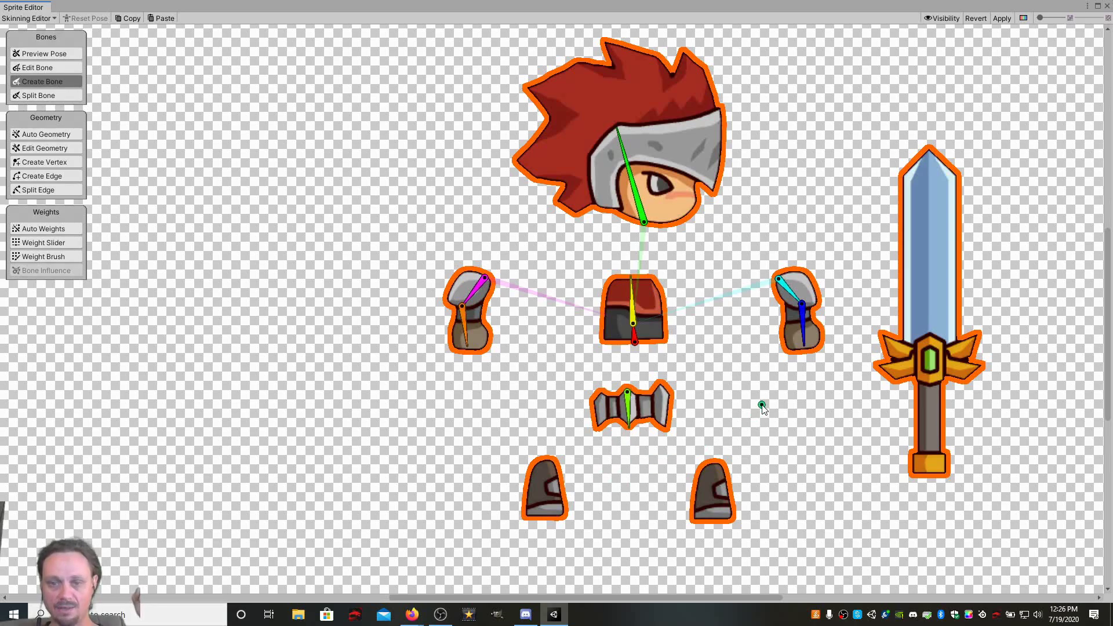
left_click(628, 407)
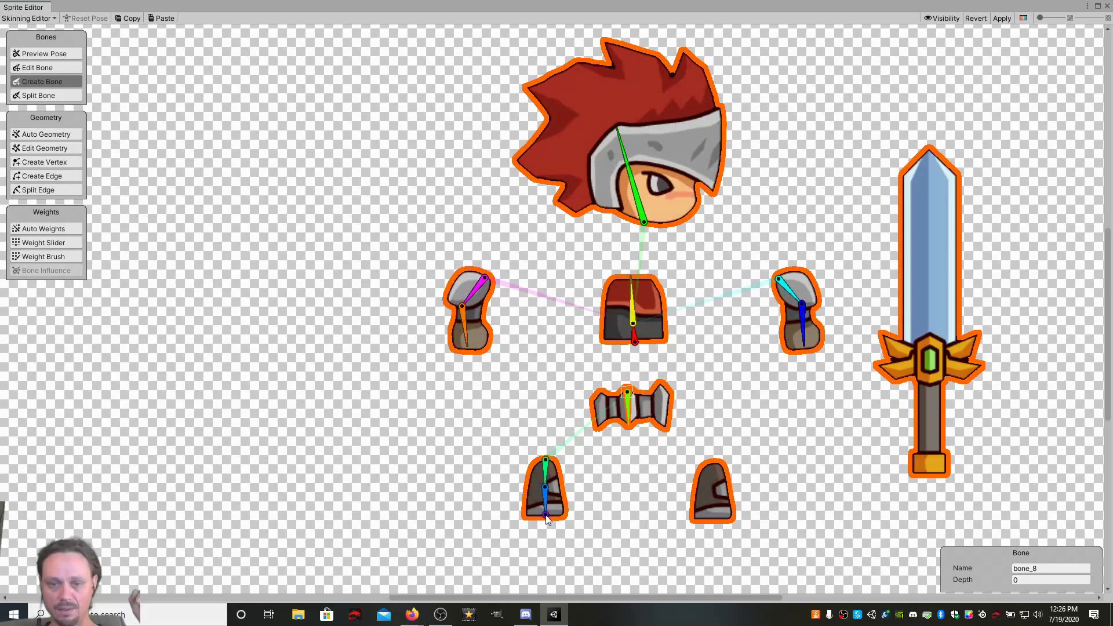
left_click(625, 434)
Add a two-bone chain down the right boot from top to bottom.
left_click(716, 464)
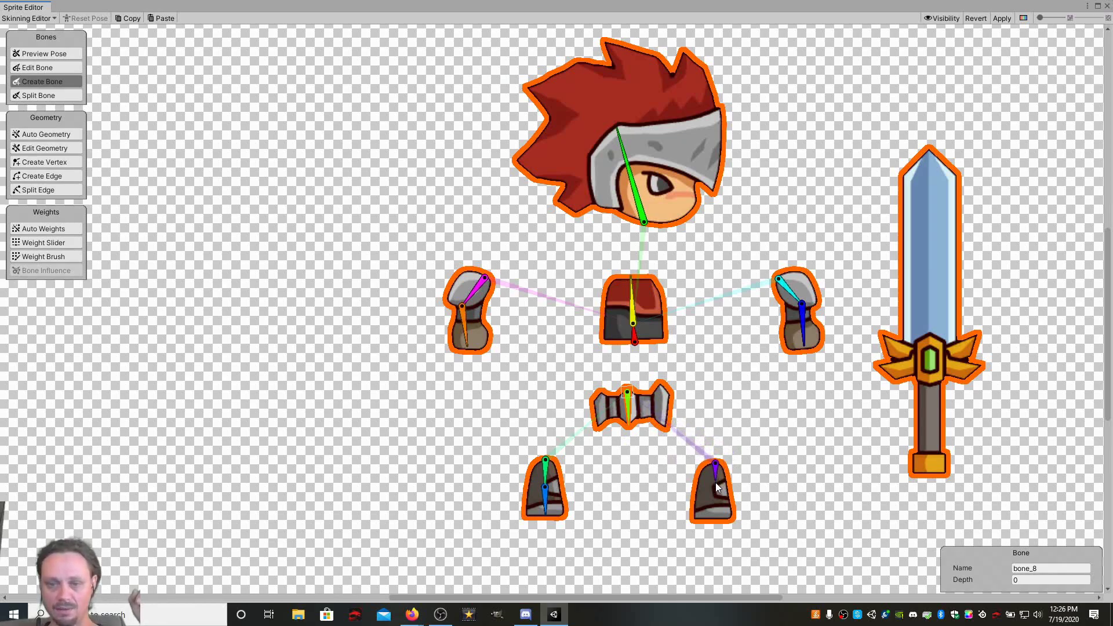
left_click(716, 490)
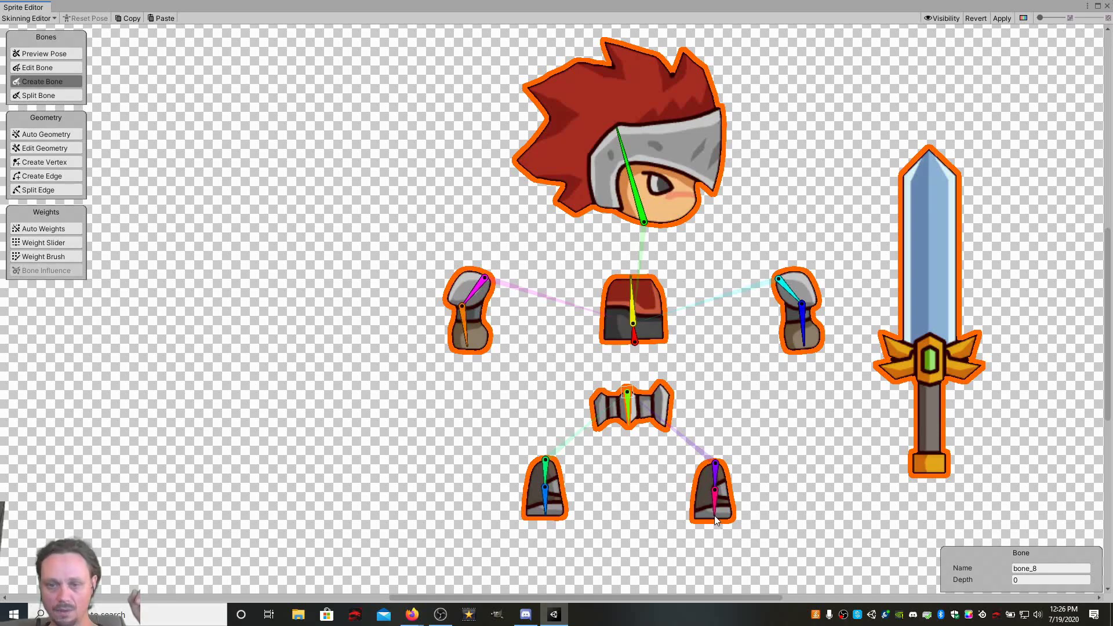
left_click(716, 516)
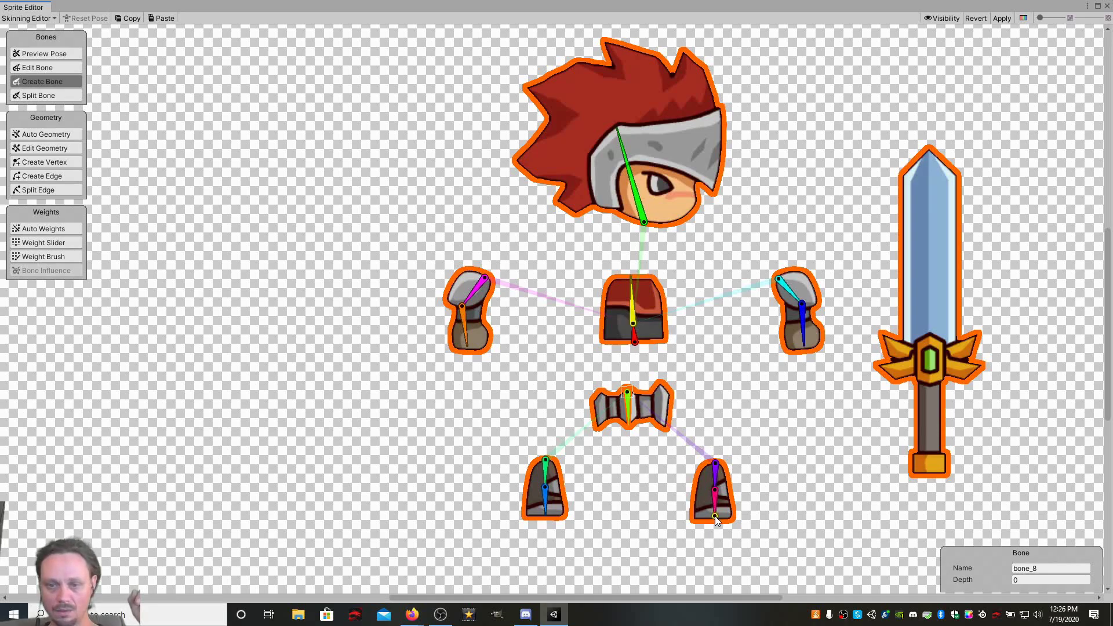
right_click(729, 403)
right_click(760, 426)
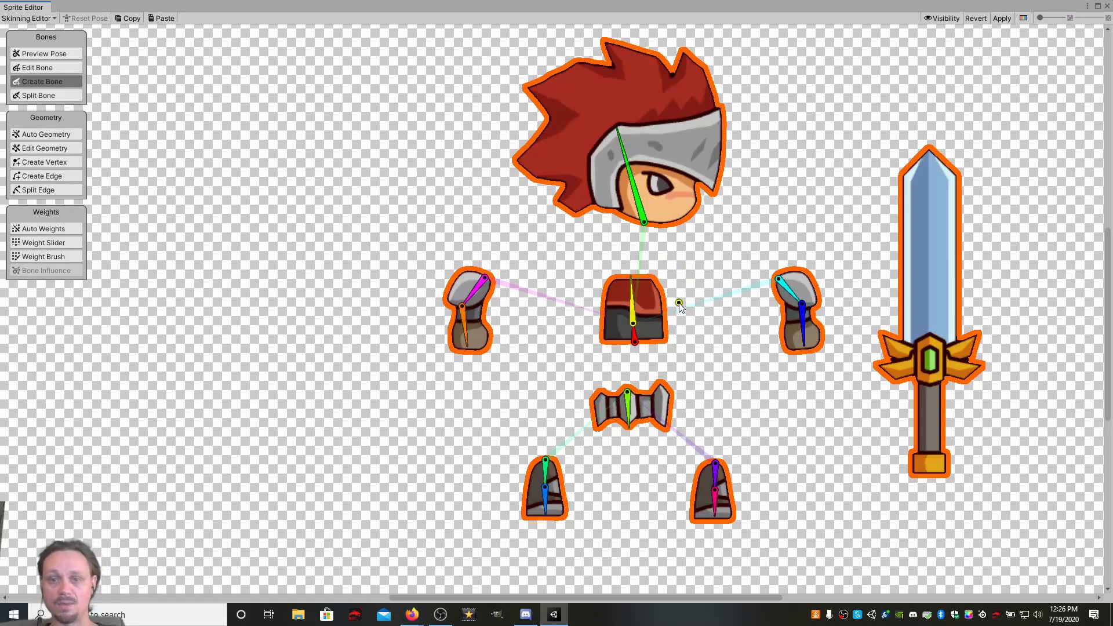
Branch a bone off the torso along the sword, from pommel to blade tip.
left_click(634, 337)
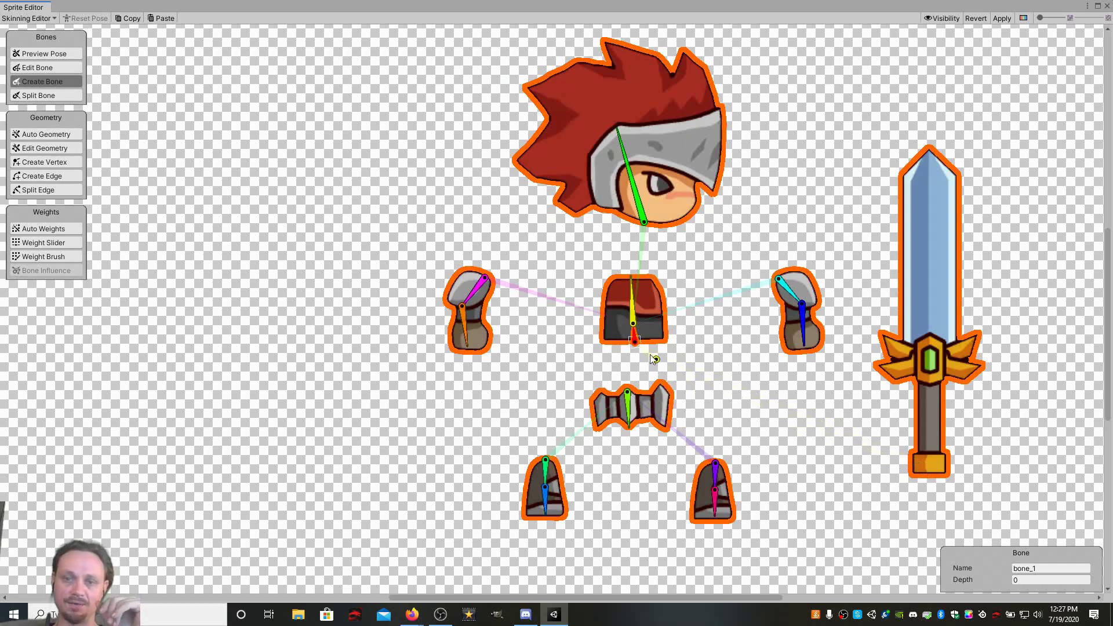
left_click(632, 322)
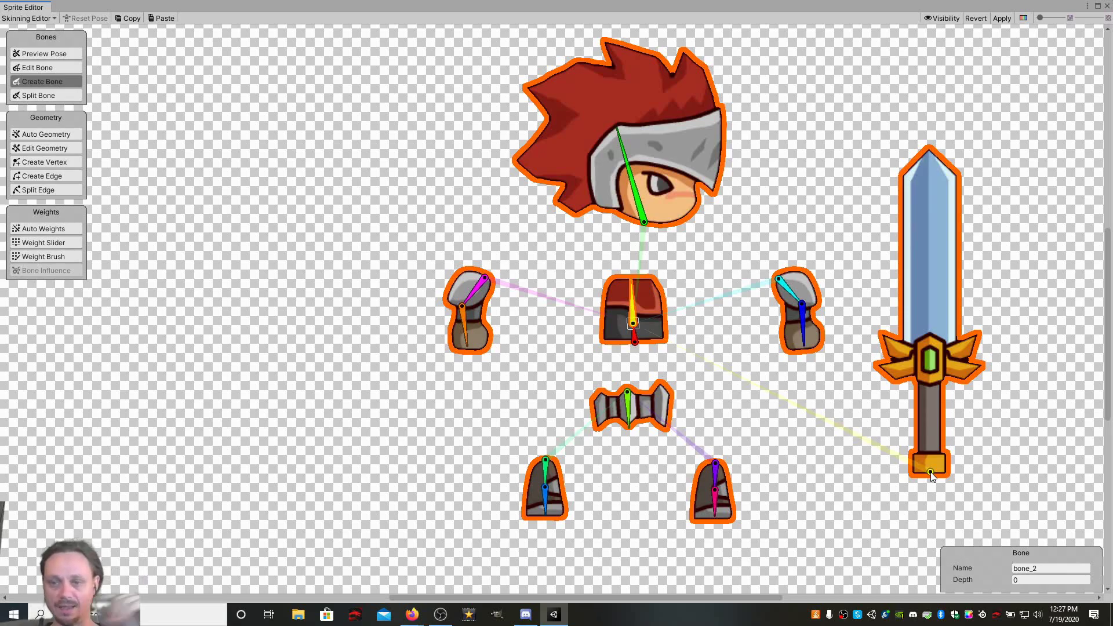
left_click(931, 151)
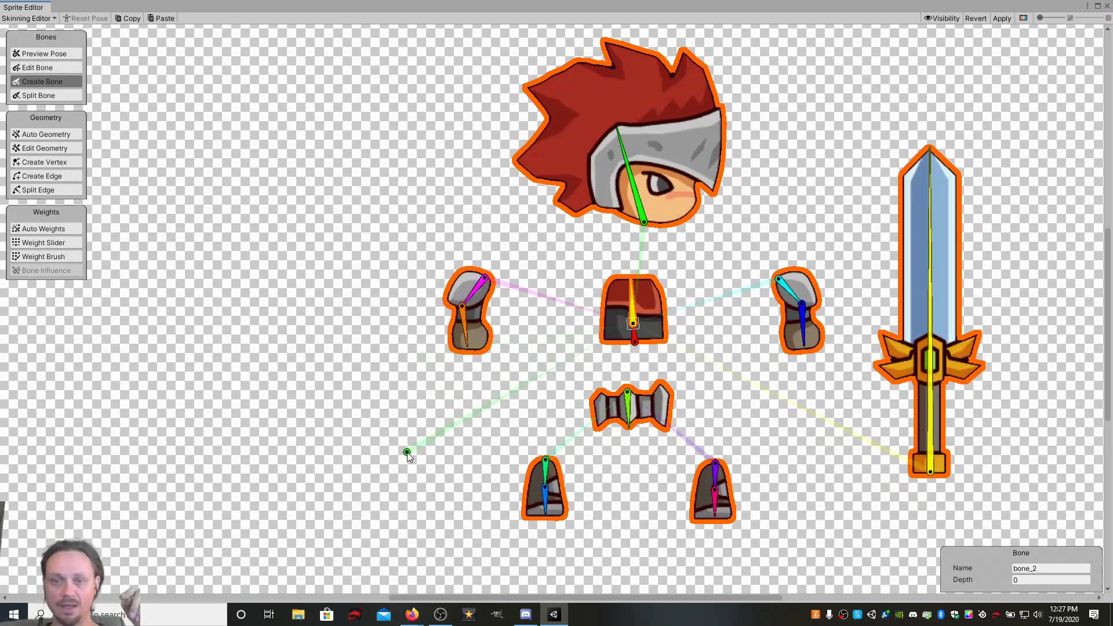
key("Escape")
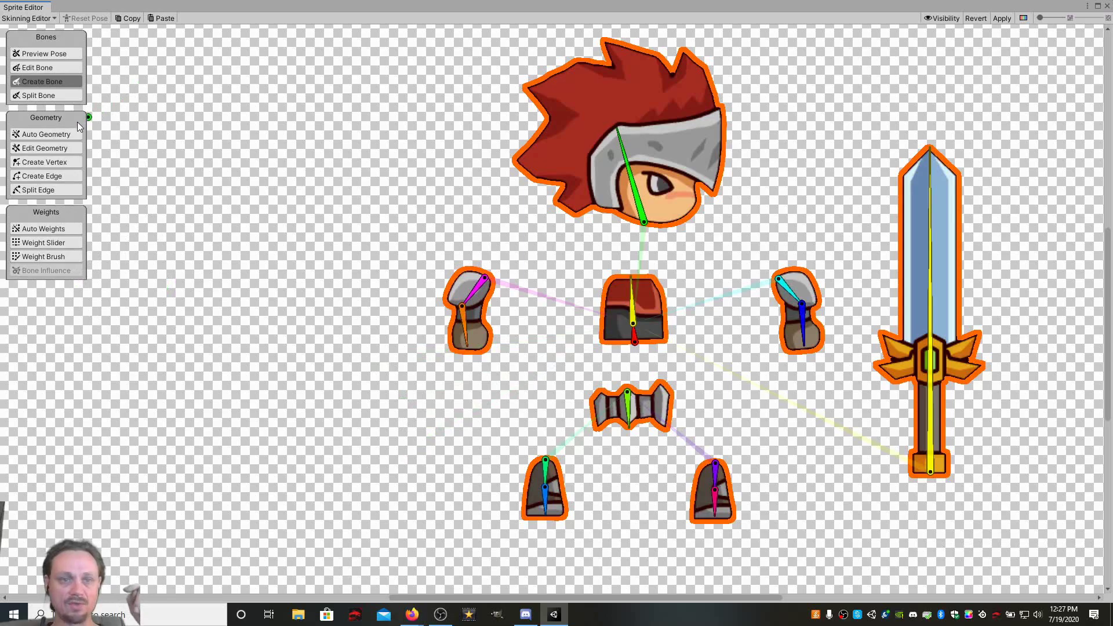
Auto-generate meshes with weights for all sprites using Subdivide 20, then apply the changes.
left_click(66, 133)
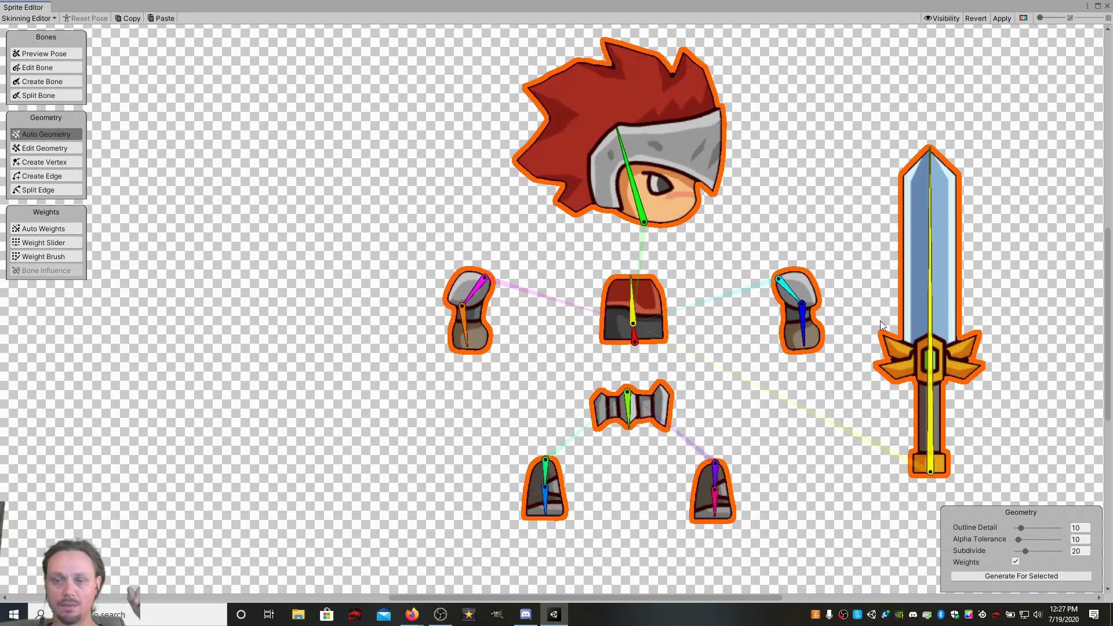
left_click(993, 576)
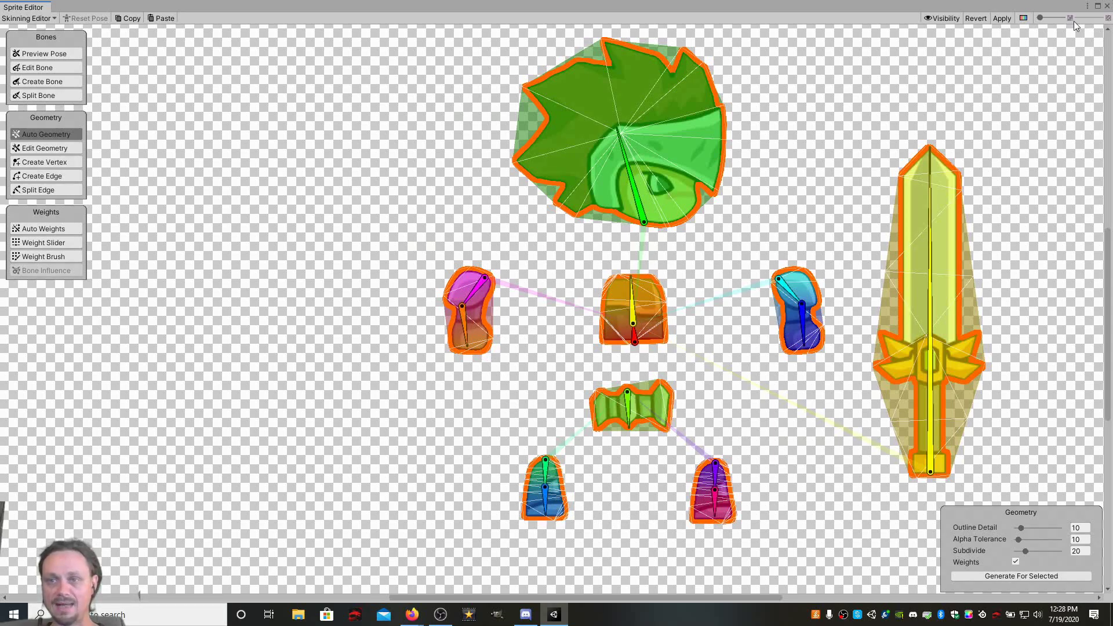
left_click(1002, 18)
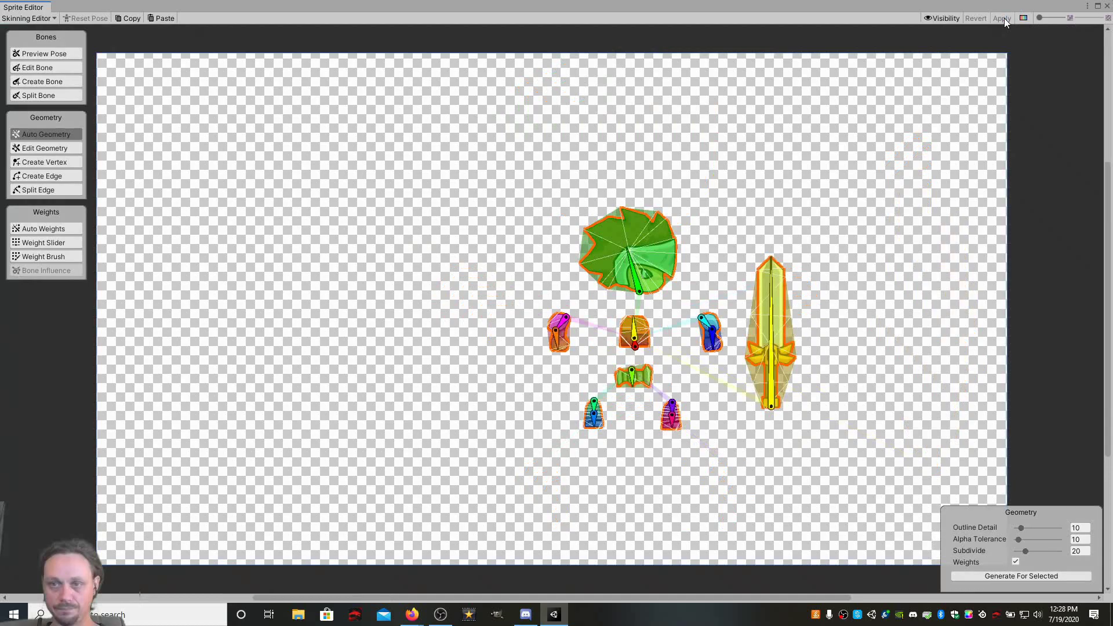
In Preview Pose, rotate the head, sword, right hand and left forearm bones to test them.
left_click(47, 54)
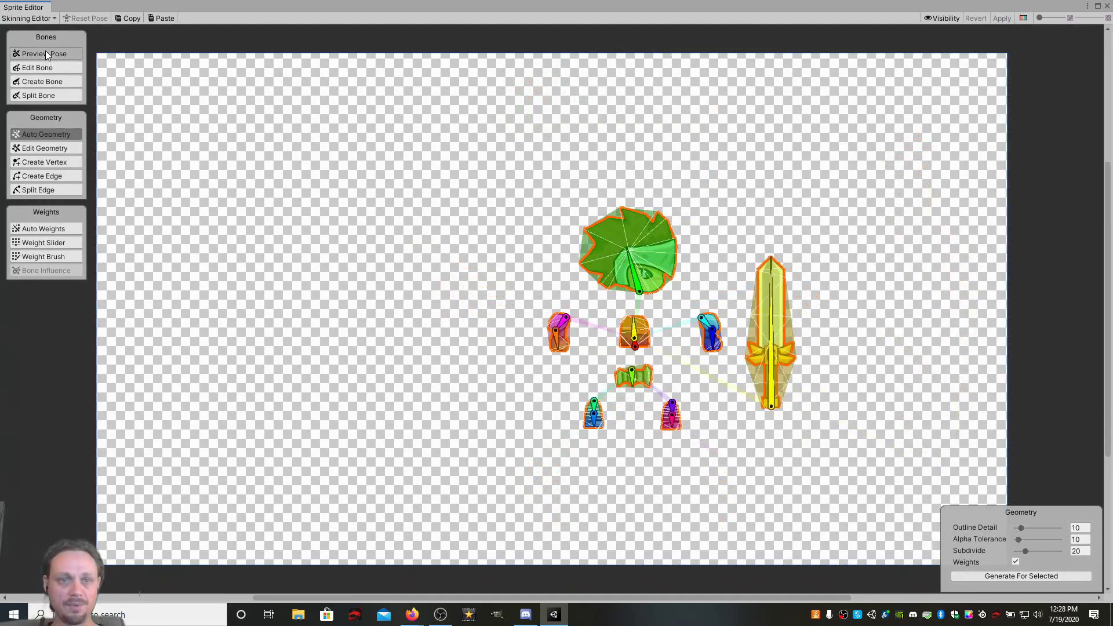
scroll(661, 287, "up", 5)
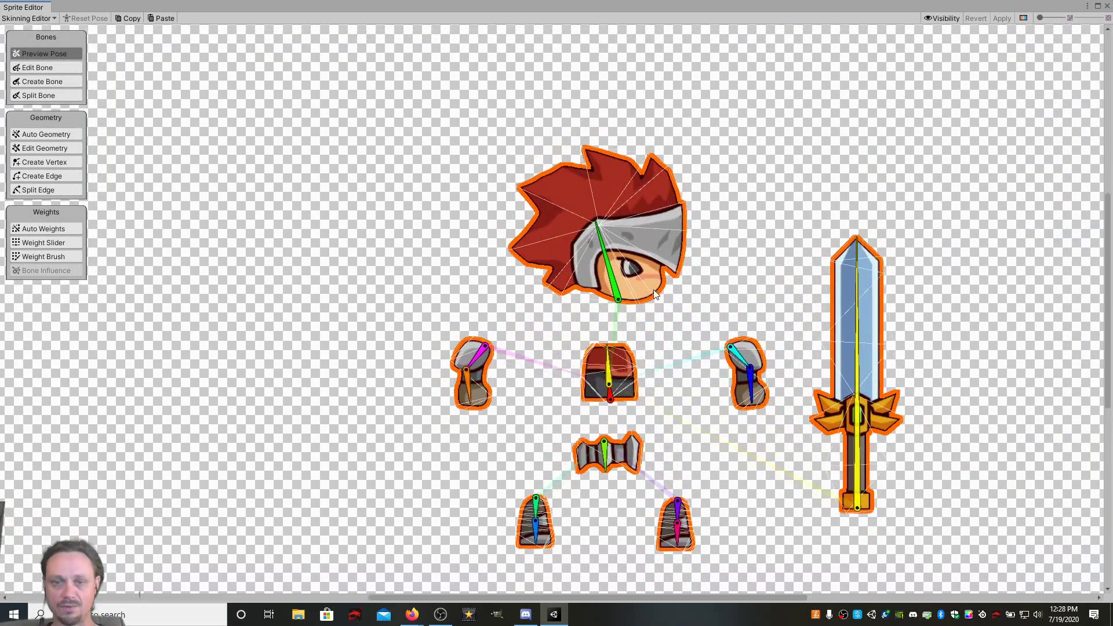
mouse_move(603, 258)
left_mouse_down()
mouse_move(621, 257)
mouse_move(596, 256)
left_mouse_up()
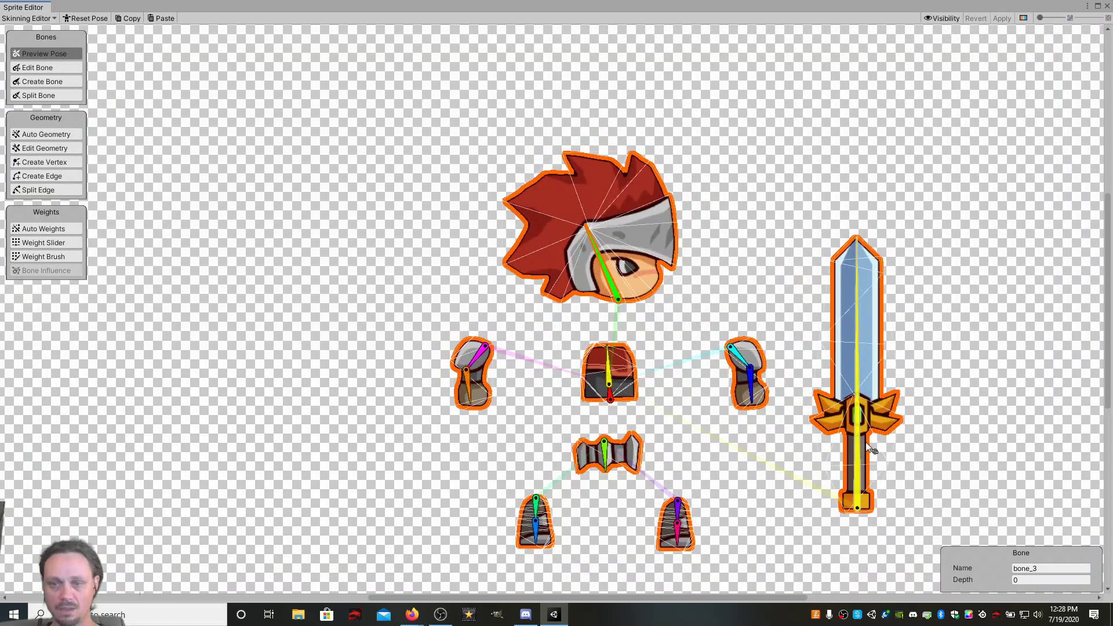
left_click_drag(856, 444, 869, 447)
mouse_move(752, 401)
left_mouse_down()
mouse_move(768, 401)
mouse_move(737, 400)
left_mouse_up()
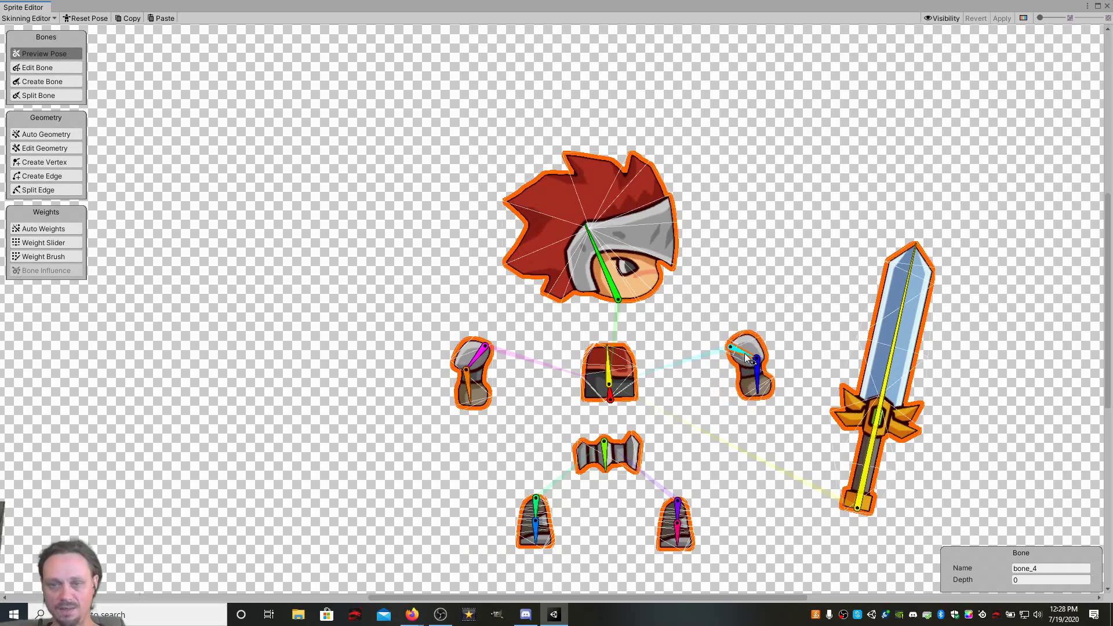
left_click_drag(745, 354, 743, 360)
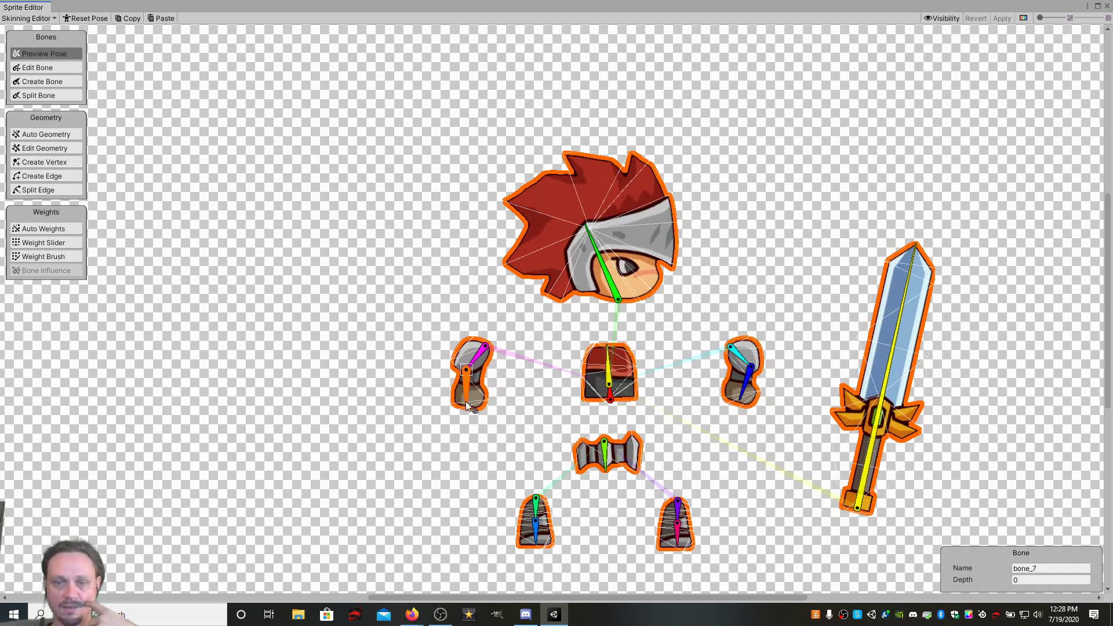
left_click_drag(467, 401, 465, 402)
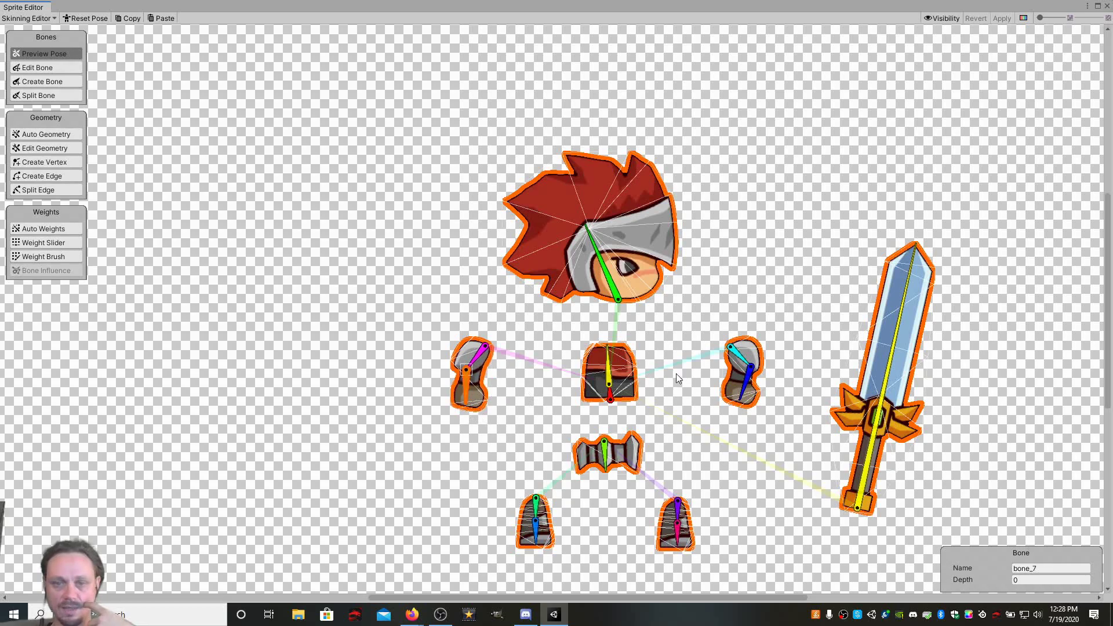
Bend the torso and left leg bones, undo the leg, and reset the rig's pose.
mouse_move(608, 372)
left_mouse_down()
mouse_move(614, 362)
mouse_move(585, 364)
mouse_move(612, 363)
mouse_move(603, 370)
left_mouse_up()
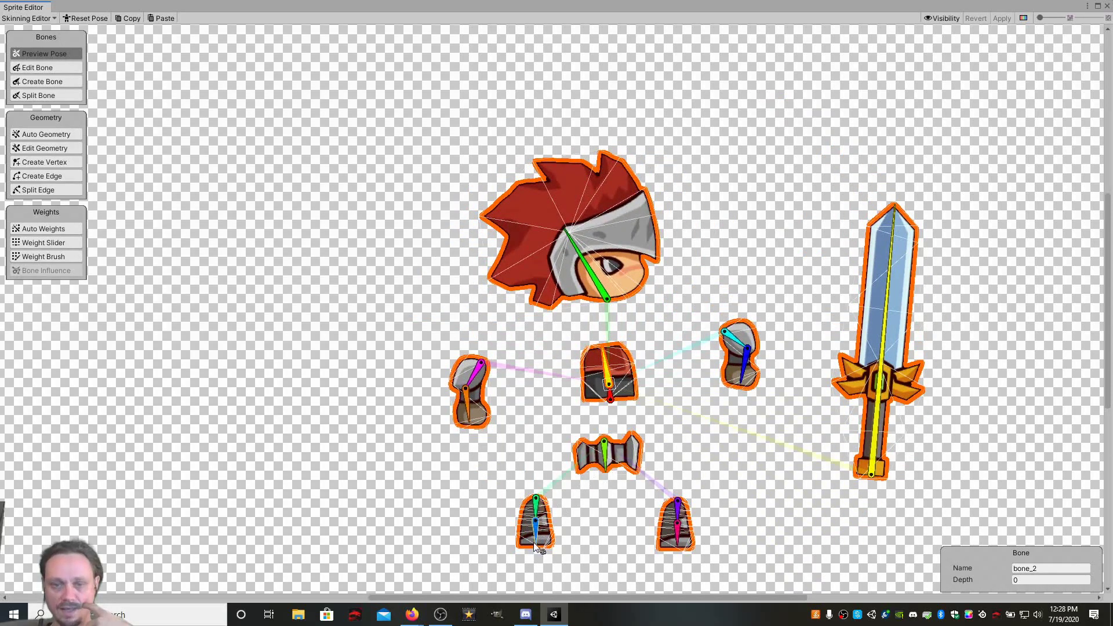
left_click_drag(538, 545, 527, 542)
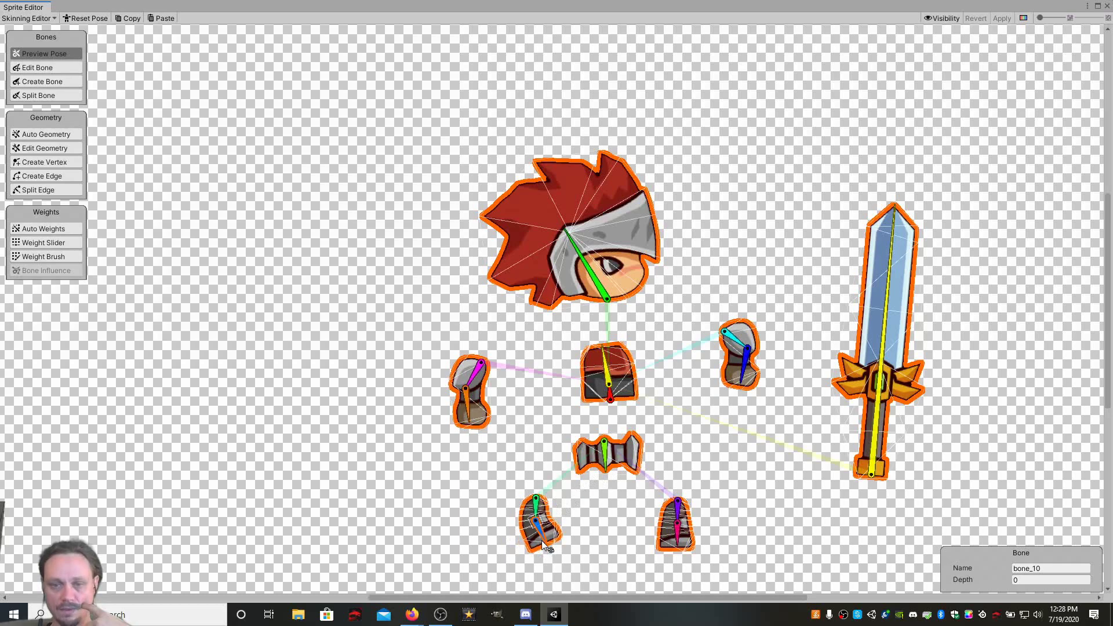
key("ctrl+z")
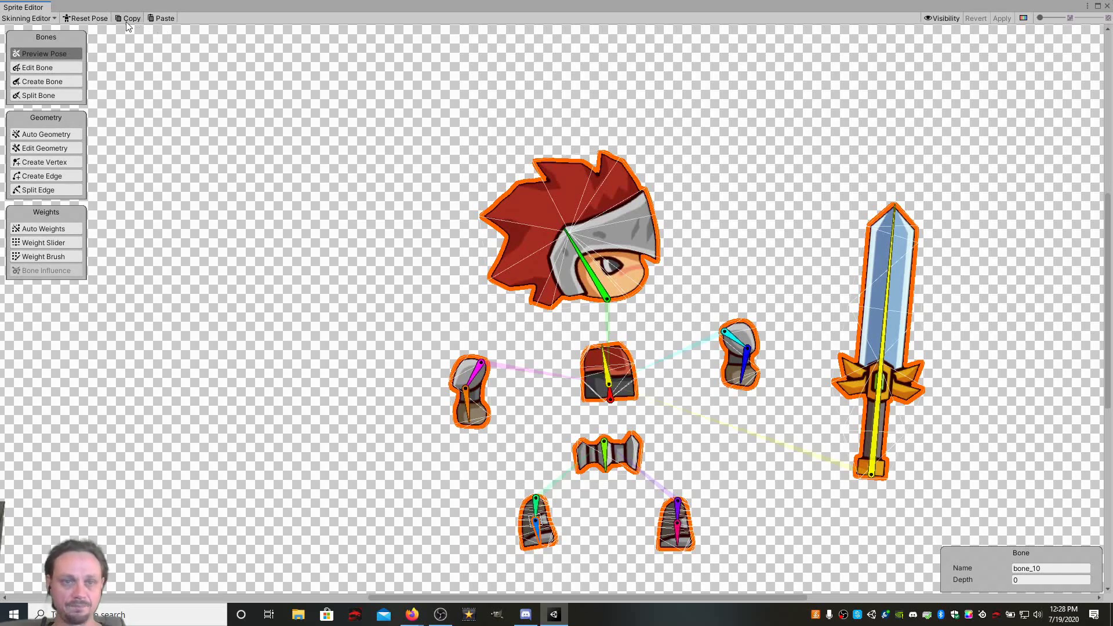
left_click(96, 19)
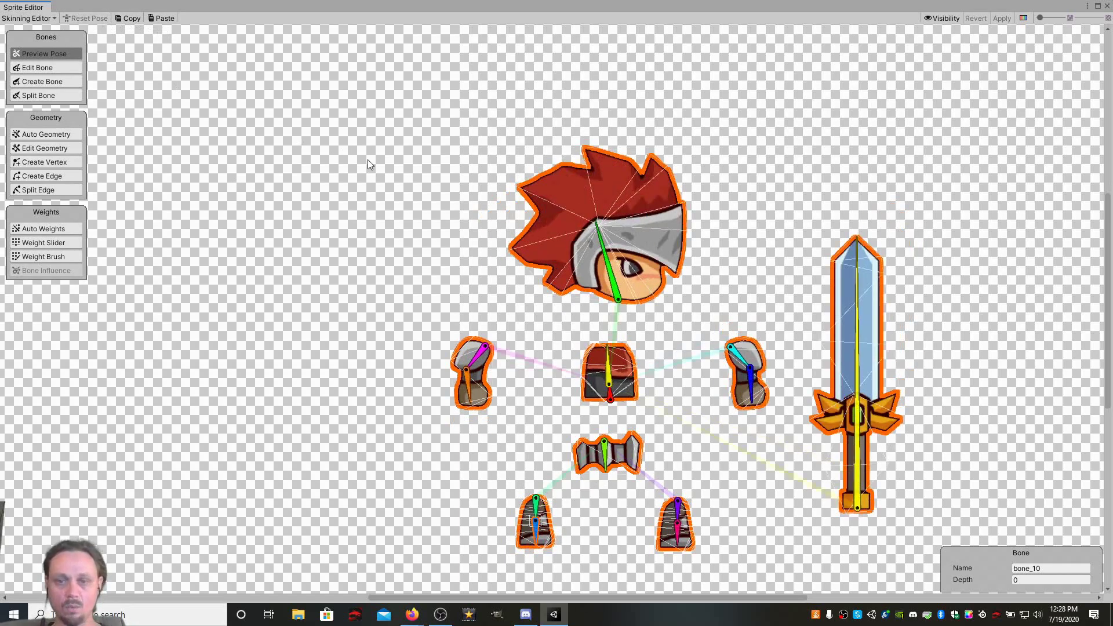
left_click(1014, 579)
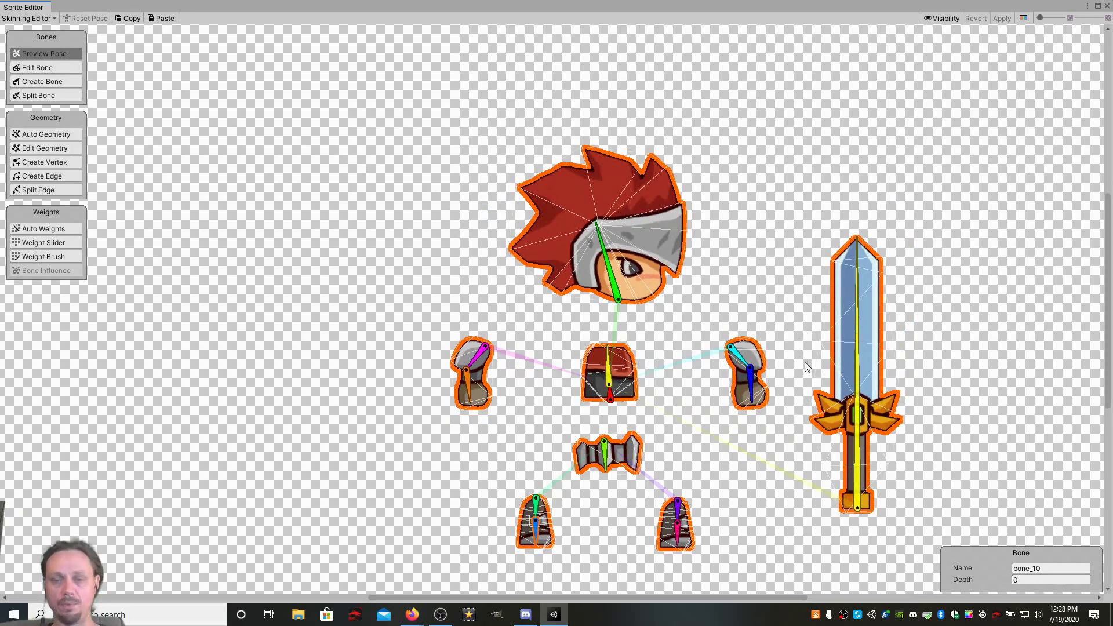
Test-rotate the head bone, reset the pose, then lower the head onto the torso.
scroll(742, 318, "up", 5)
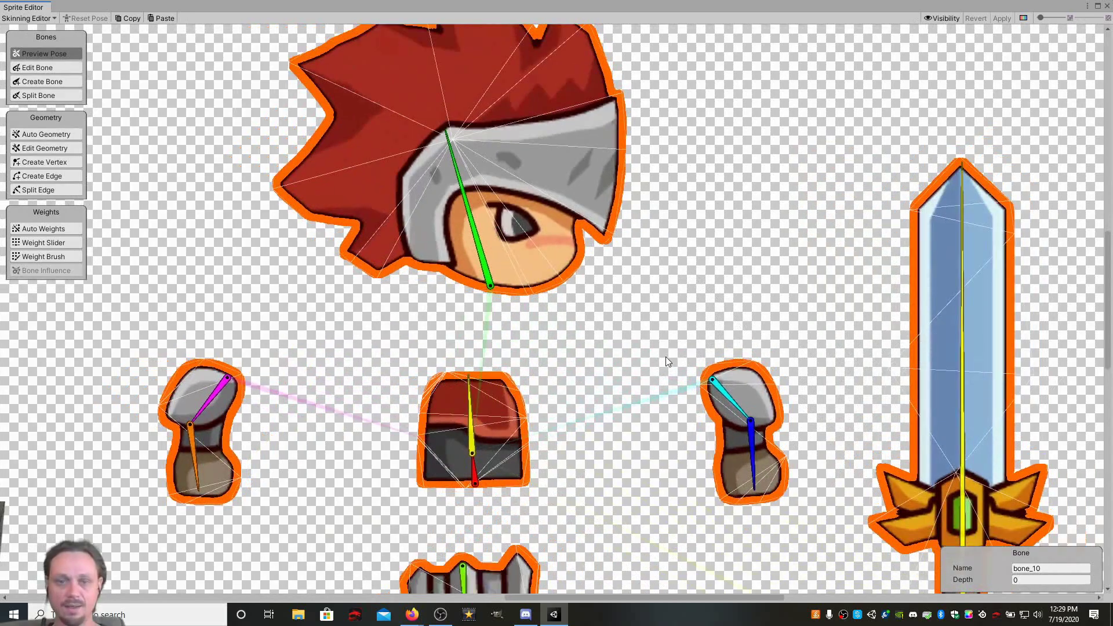
mouse_move(486, 276)
left_mouse_down()
mouse_move(486, 288)
mouse_move(482, 271)
left_mouse_up()
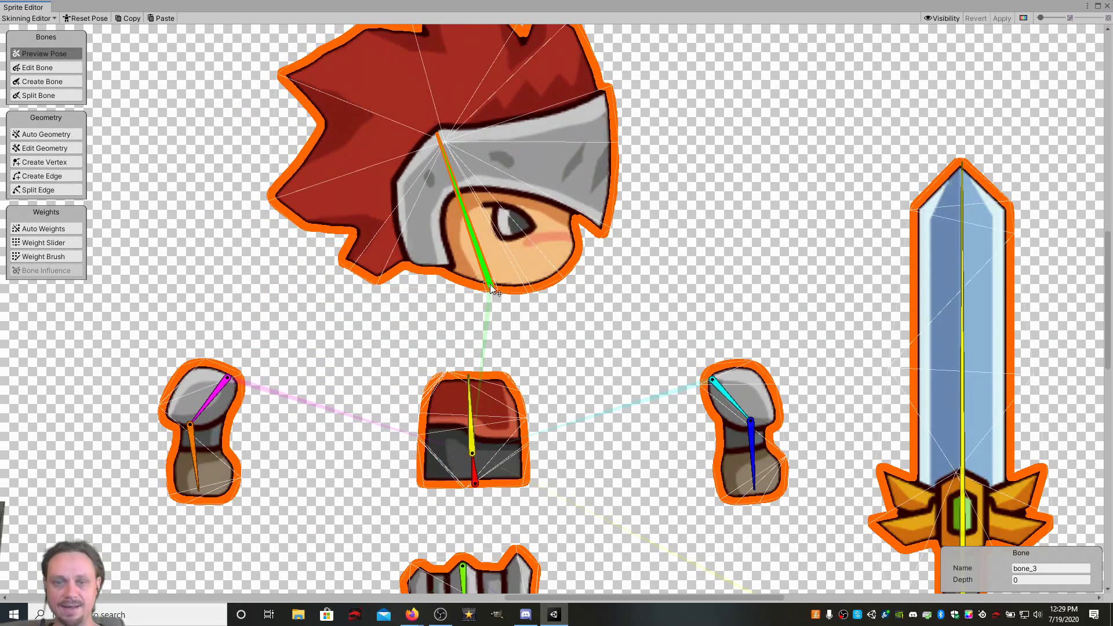
left_click_drag(491, 288, 453, 260)
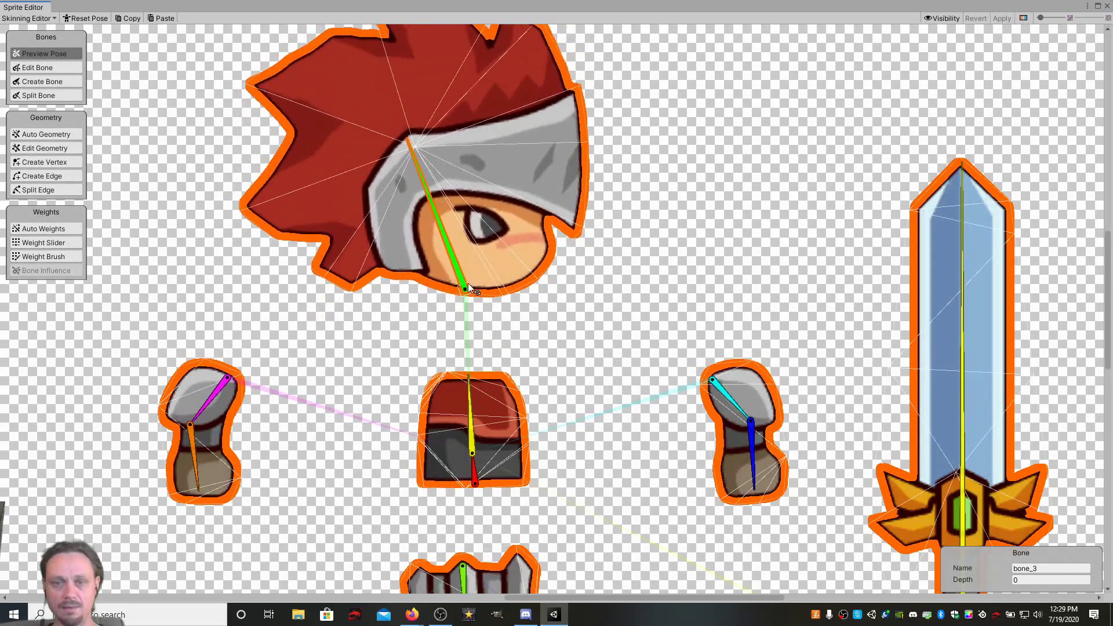
left_click(103, 17)
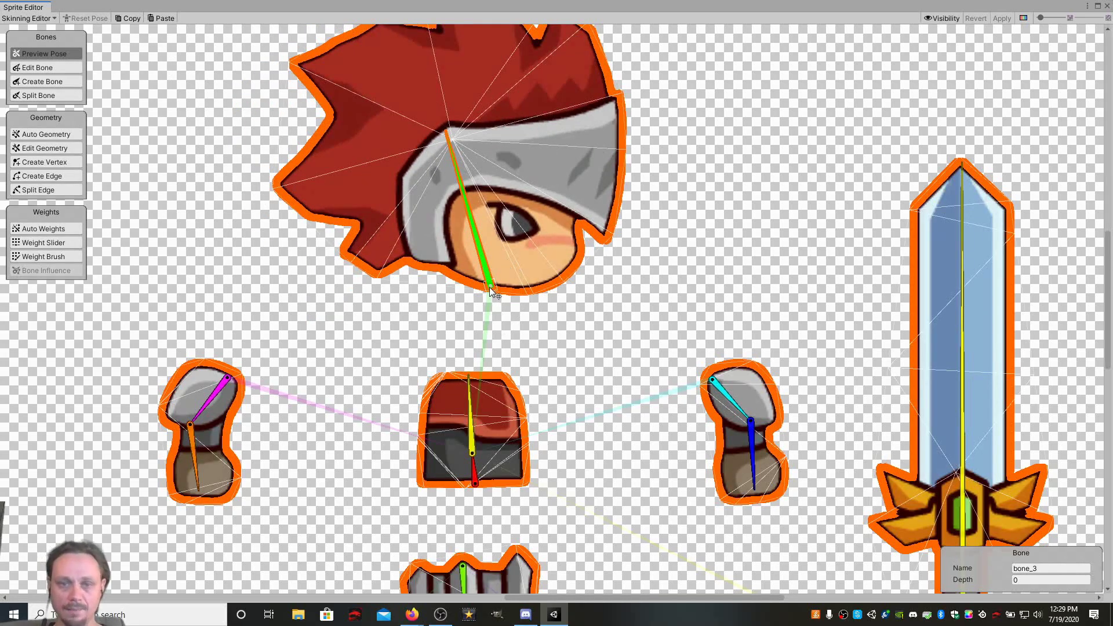
left_click_drag(492, 288, 468, 324)
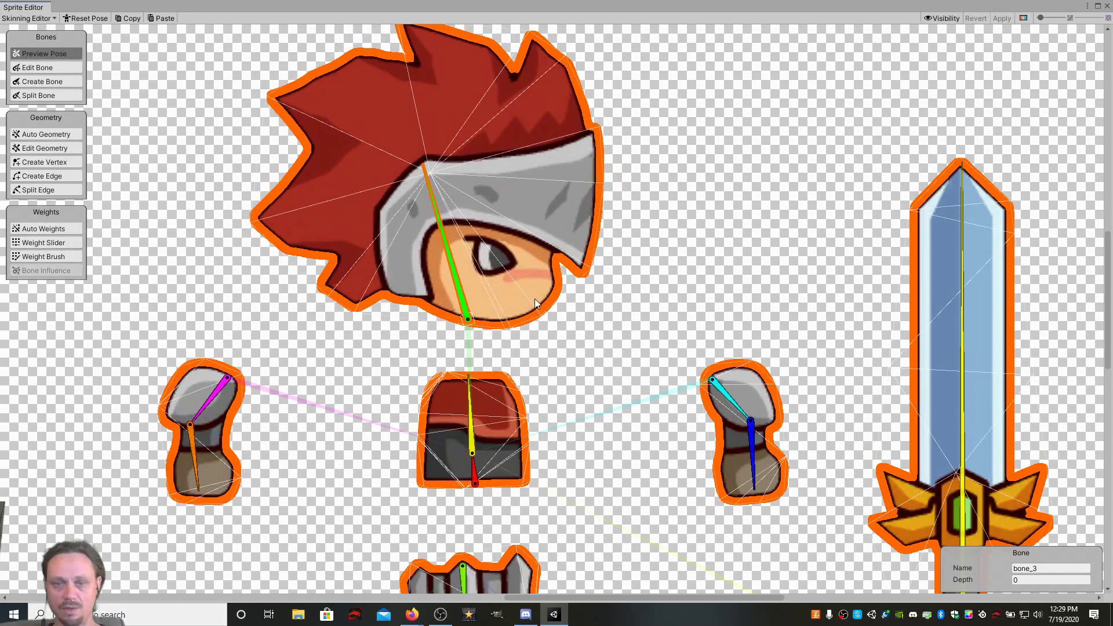
mouse_move(470, 321)
left_mouse_down()
mouse_move(464, 408)
mouse_move(426, 436)
mouse_move(469, 412)
mouse_move(476, 326)
left_mouse_up()
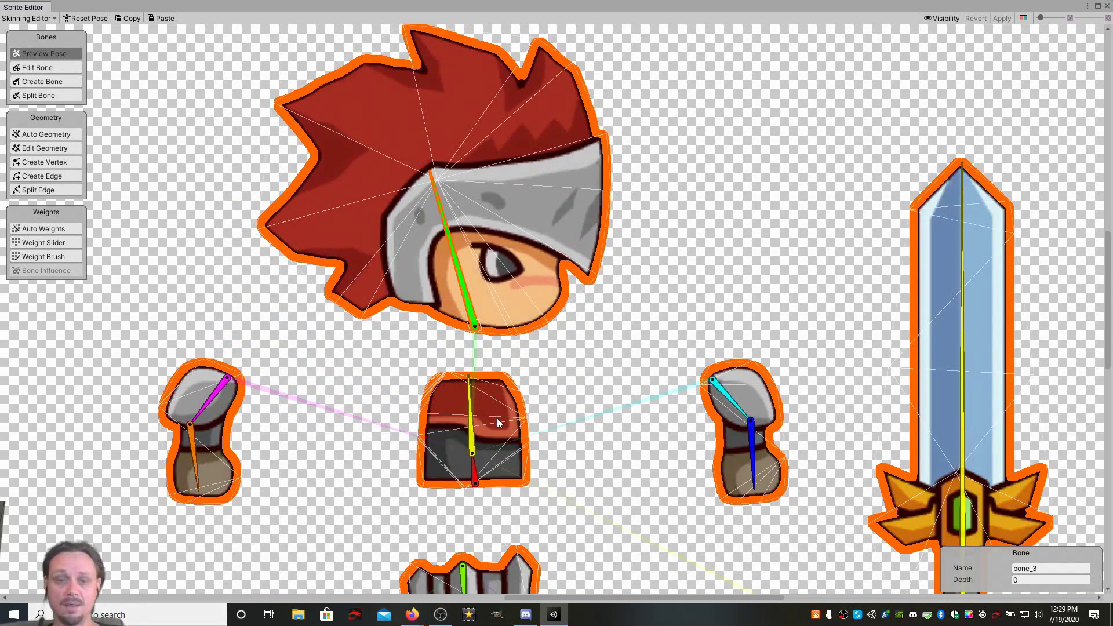
Set the torso and bone_1 depths to 1 and the head bone depth to 2, then lower the head onto the body.
left_click(470, 440)
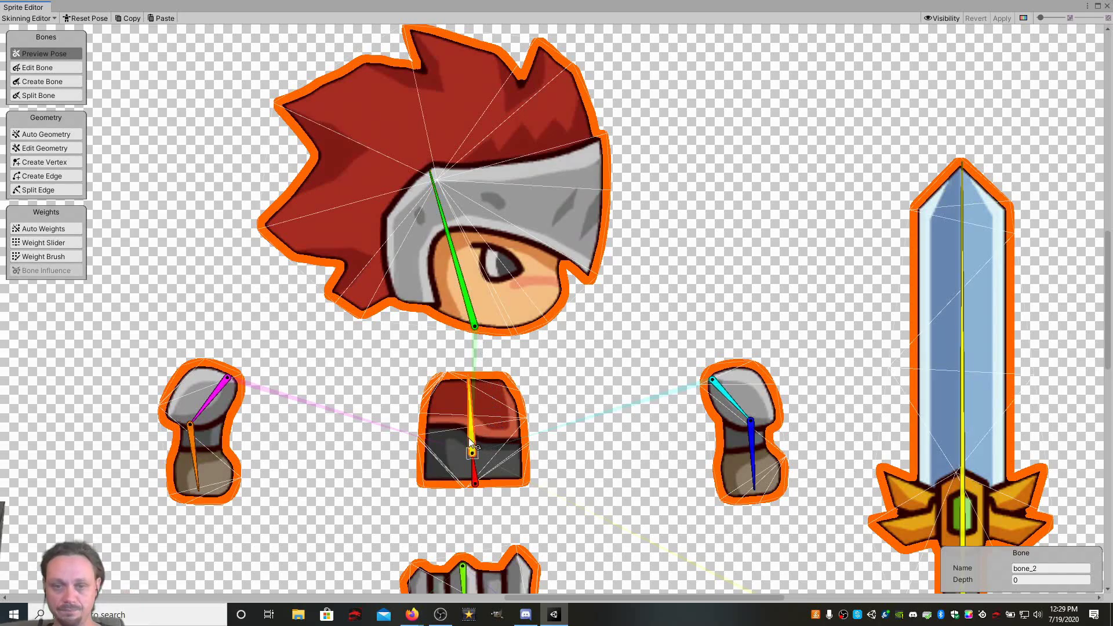
left_click(1027, 581)
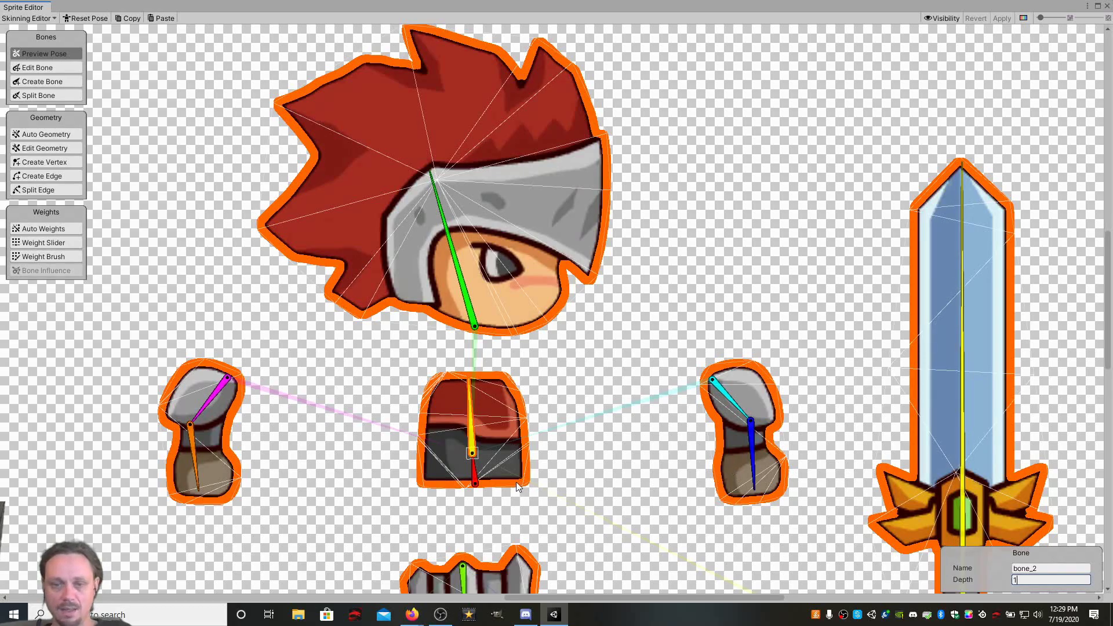
left_click(474, 471)
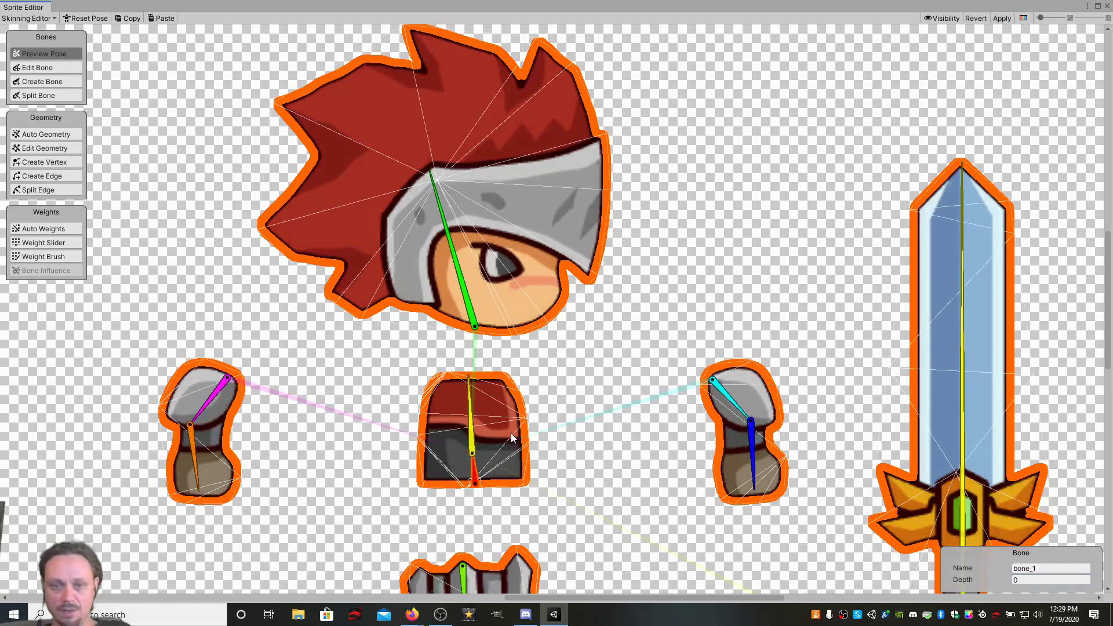
left_click(1061, 582)
type("1")
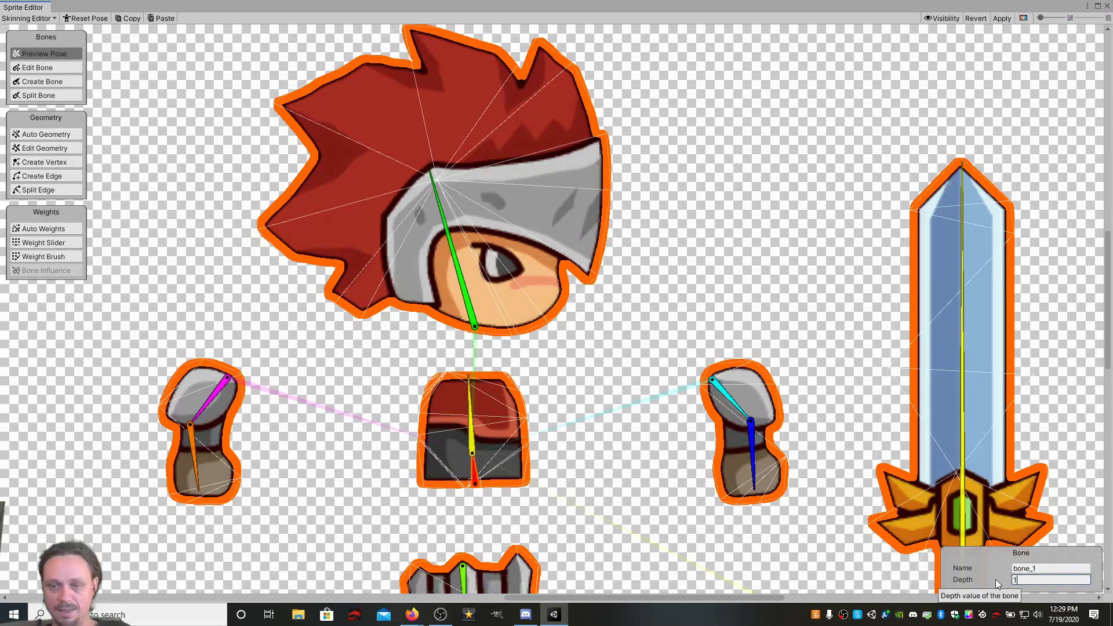
left_click(465, 307)
left_click(1021, 580)
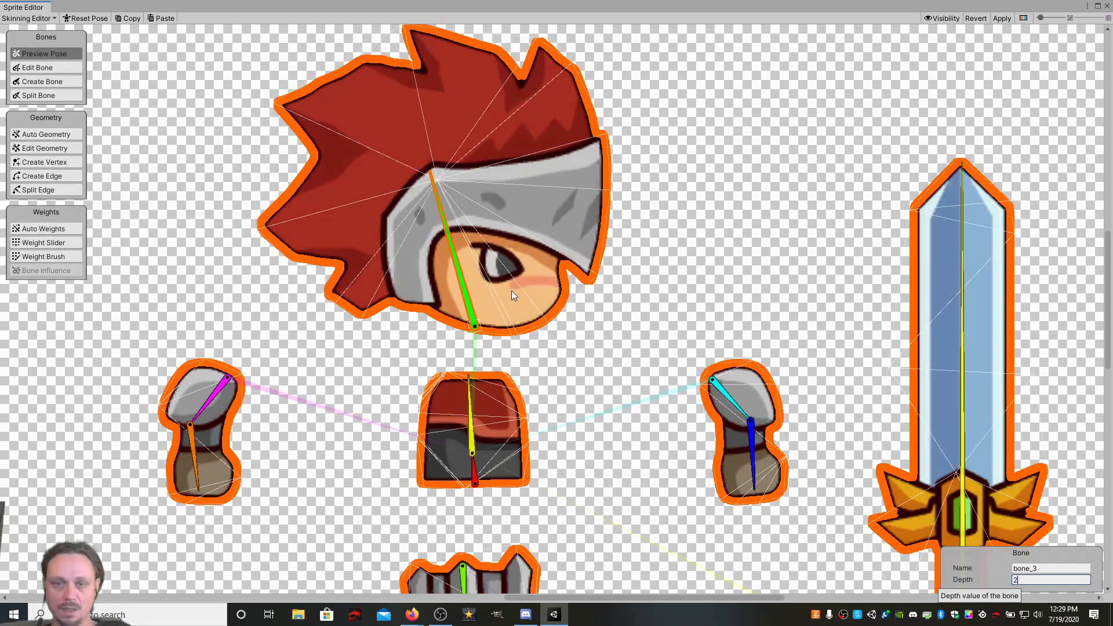
mouse_move(476, 333)
left_mouse_down()
mouse_move(471, 412)
mouse_move(482, 374)
mouse_move(458, 339)
left_mouse_up()
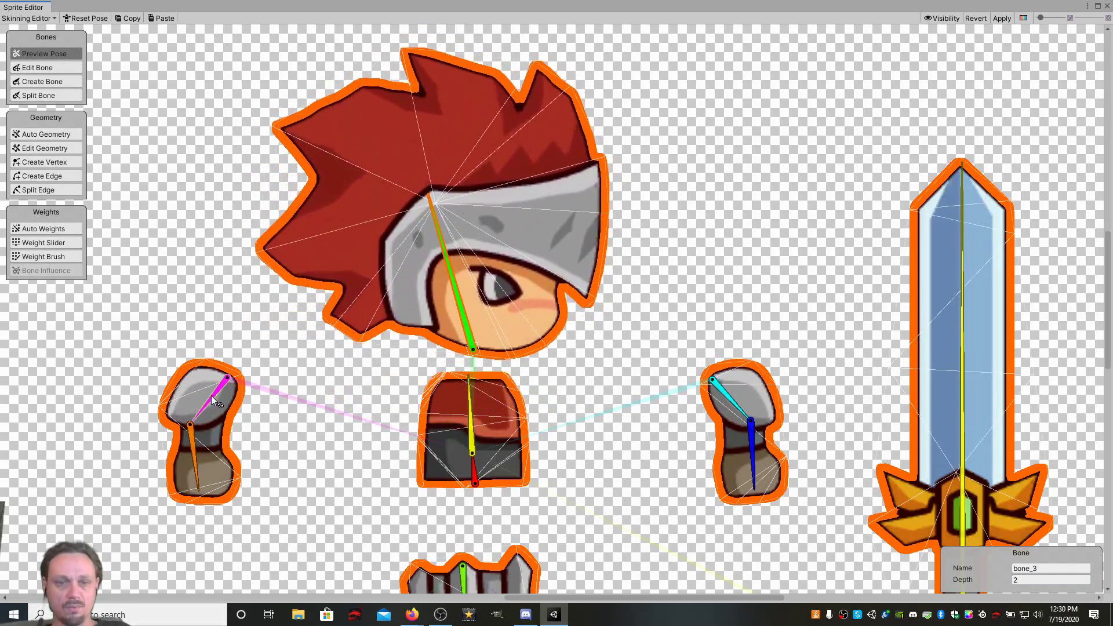
Move the left arm onto the torso, giving the upper arm and forearm bone_7 depth 2.
left_click_drag(211, 396, 228, 387)
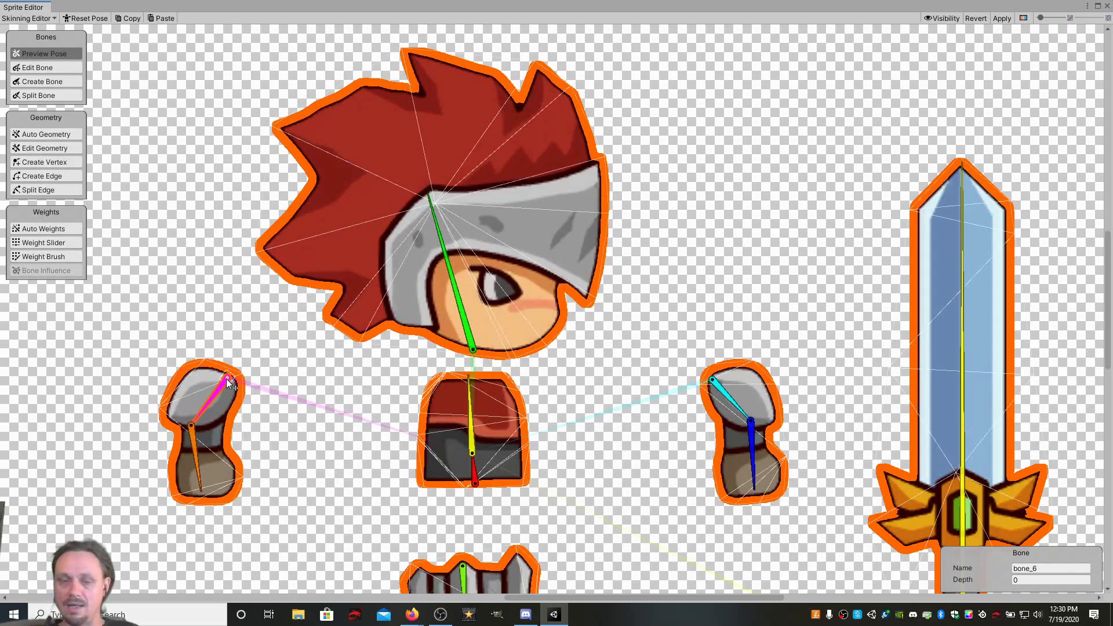
left_click_drag(226, 378, 386, 385)
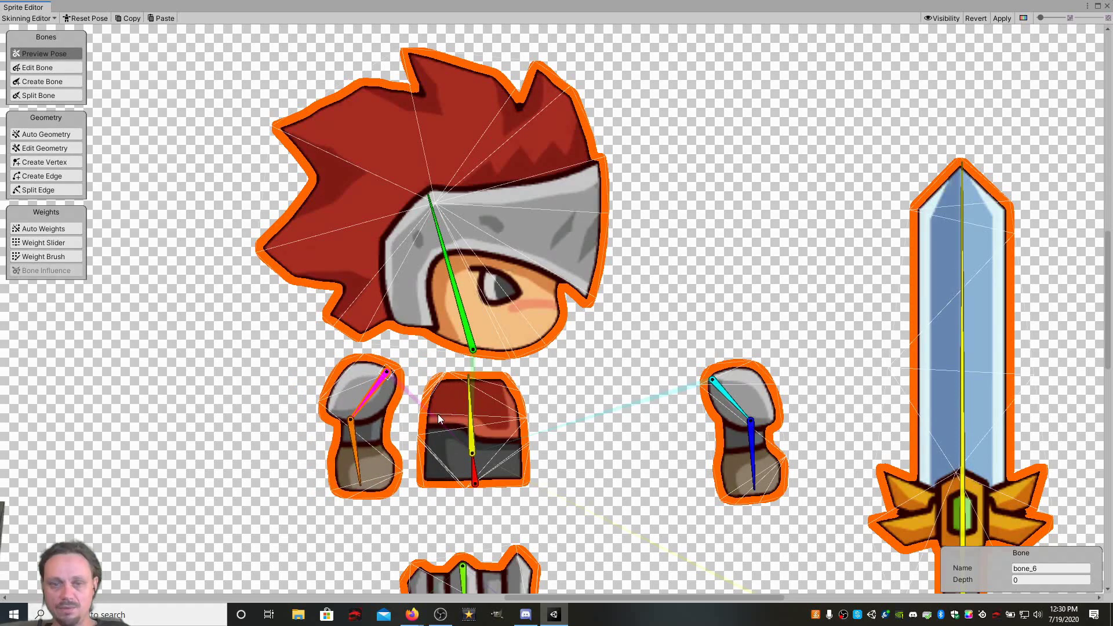
left_click(470, 434)
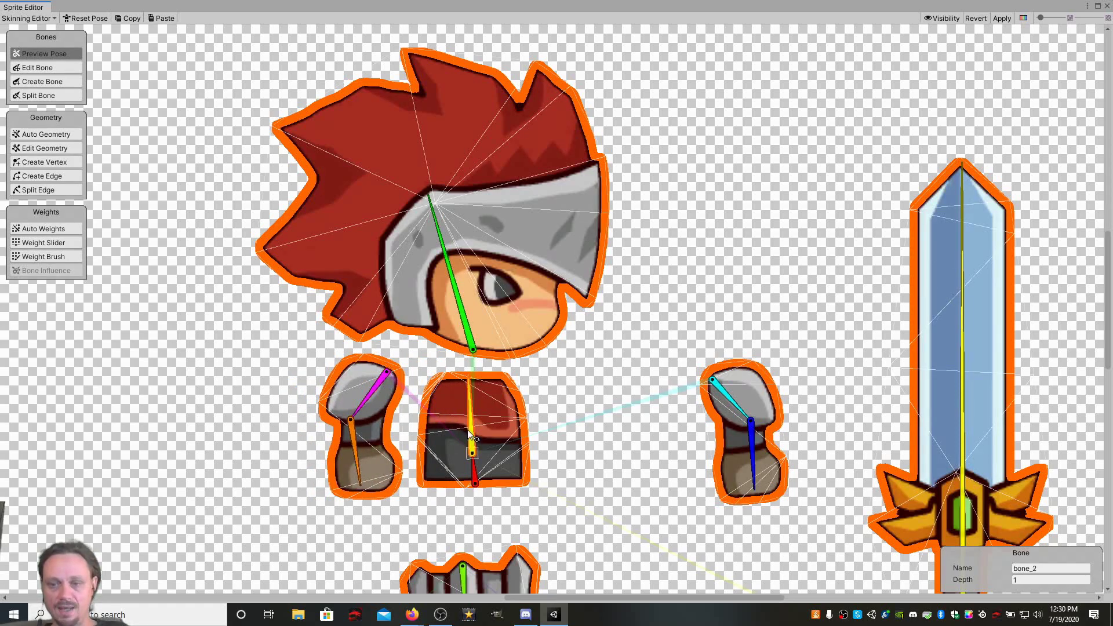
left_click(367, 392)
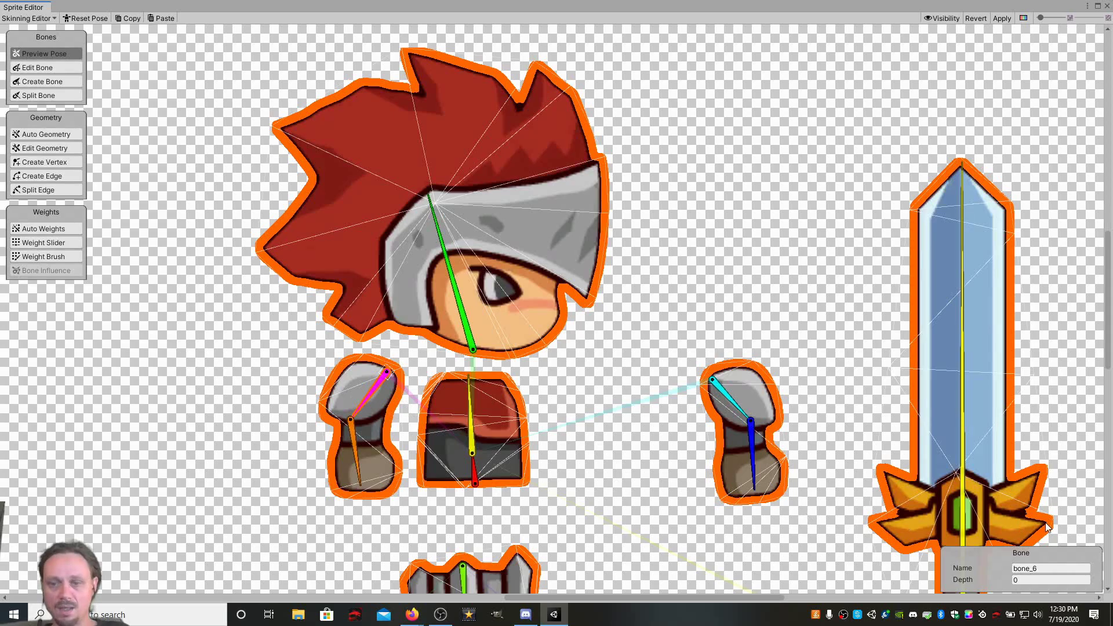
left_click(1051, 580)
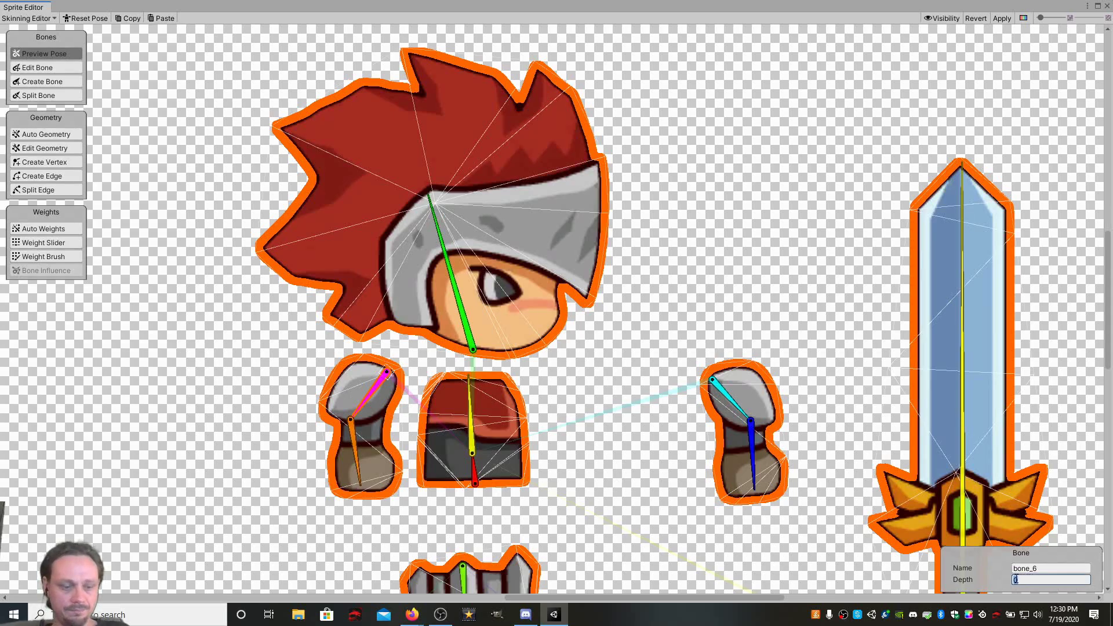
type("2")
left_click(352, 449)
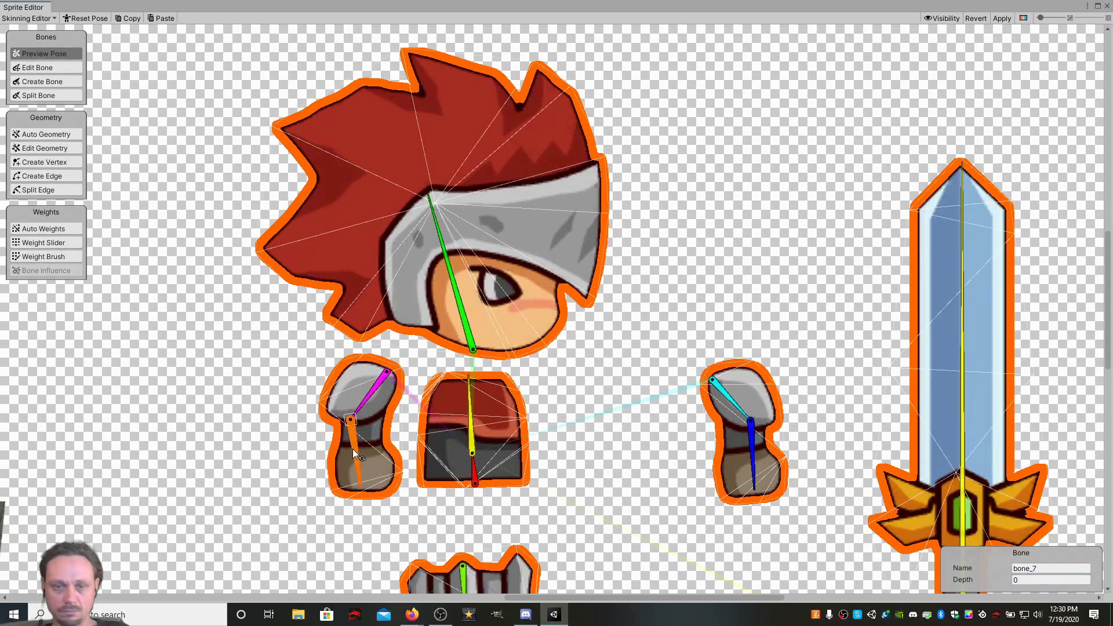
left_click(1011, 581)
type("2")
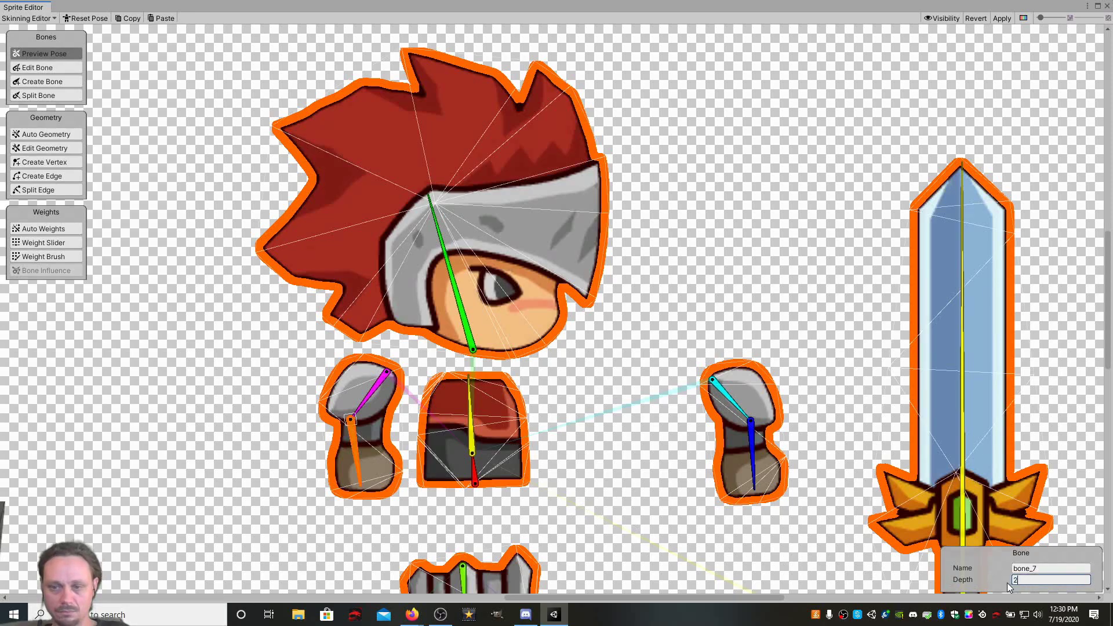
left_click_drag(394, 378, 437, 385)
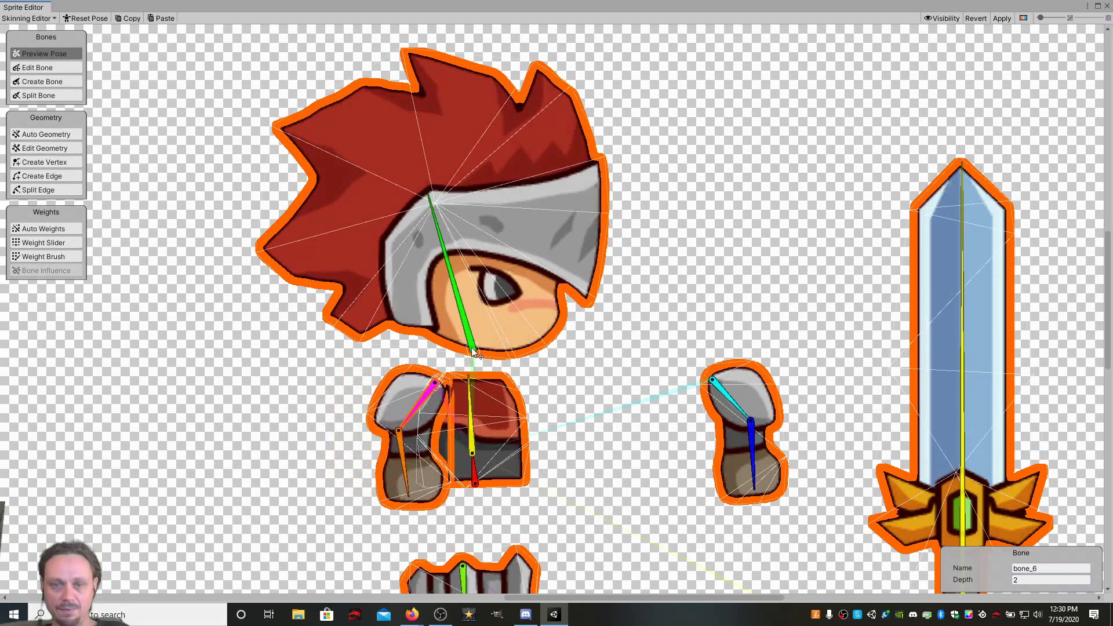
Nudge and tilt the head further onto the body, then test-swing the right arm bone.
left_click_drag(473, 350, 476, 372)
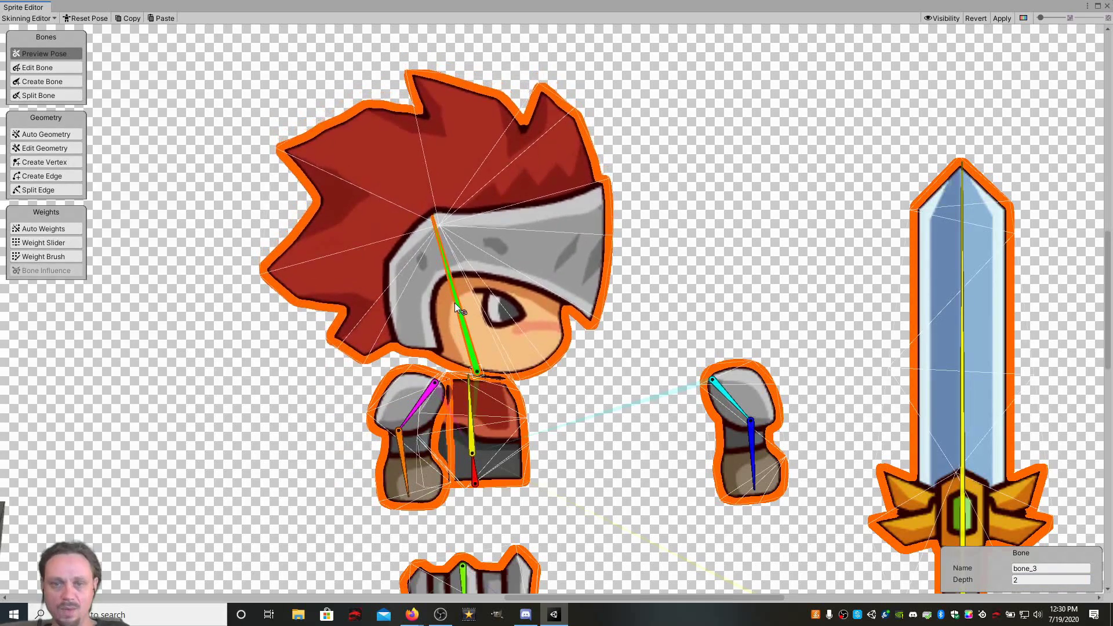
left_click_drag(455, 305, 449, 307)
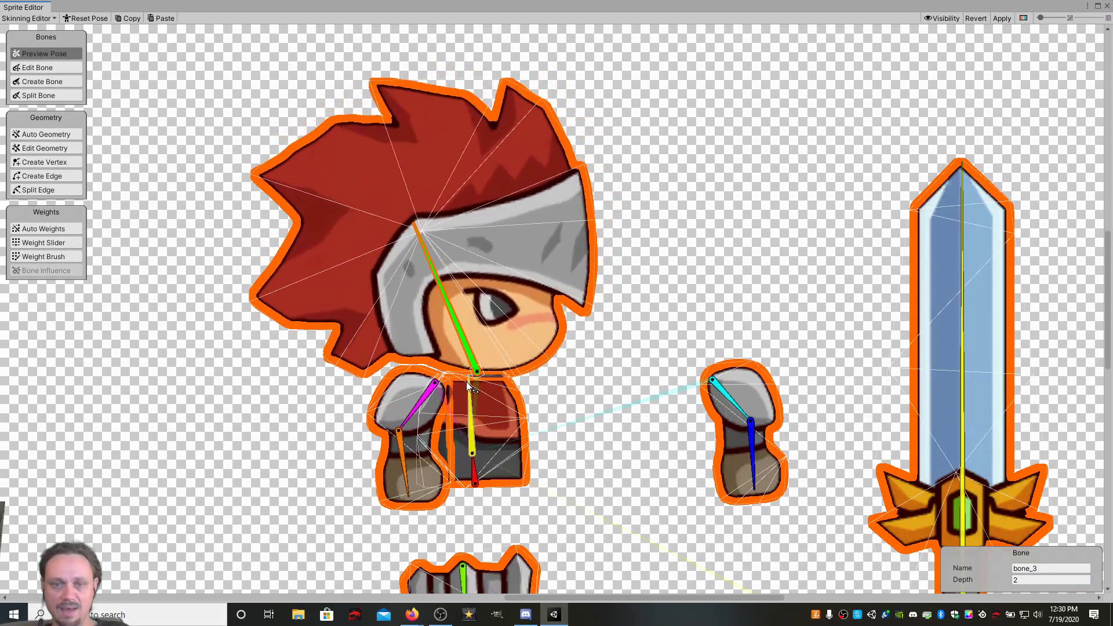
mouse_move(475, 374)
left_mouse_down()
mouse_move(477, 392)
mouse_move(471, 379)
left_mouse_up()
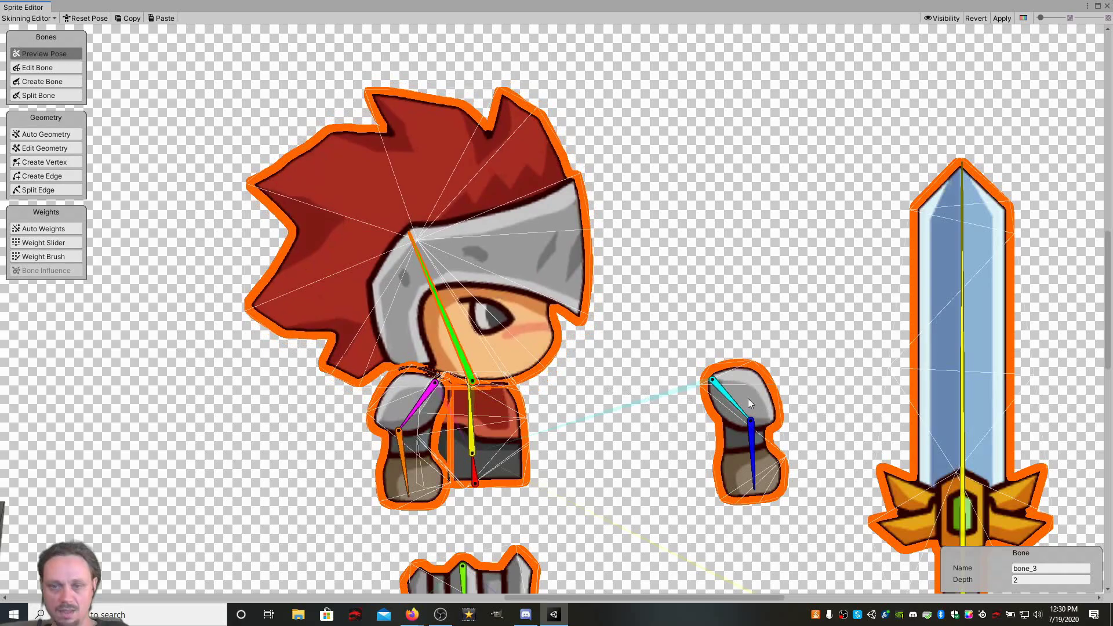
left_click_drag(726, 396, 493, 383)
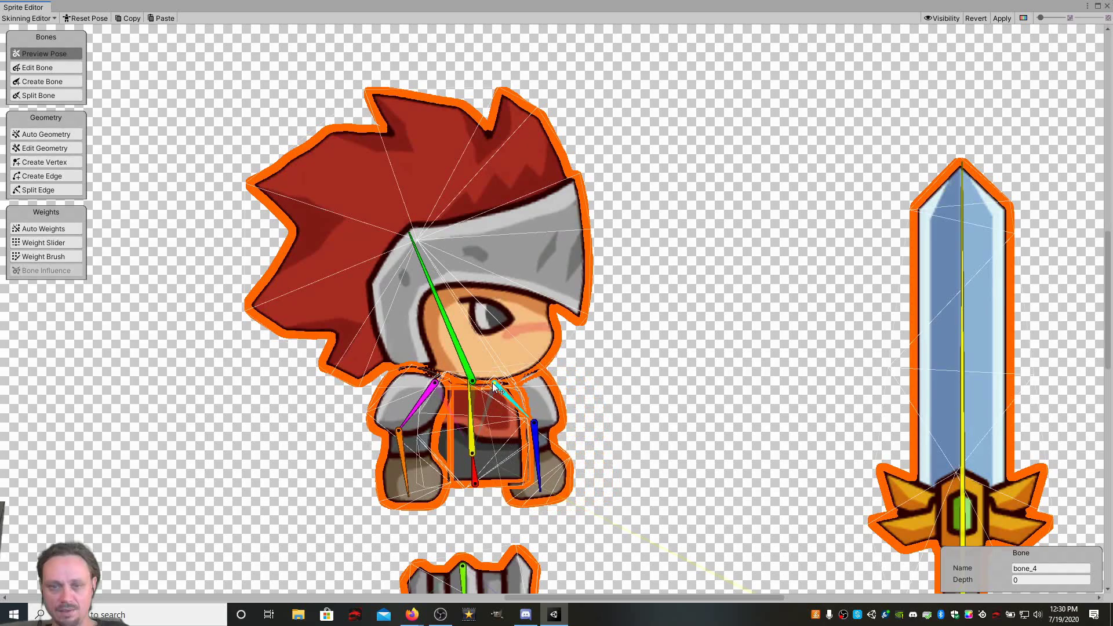
Bring the pelvis and feet into view and pull the pelvis bone_8 up under the body with depth 2.
scroll(646, 404, "down", 3)
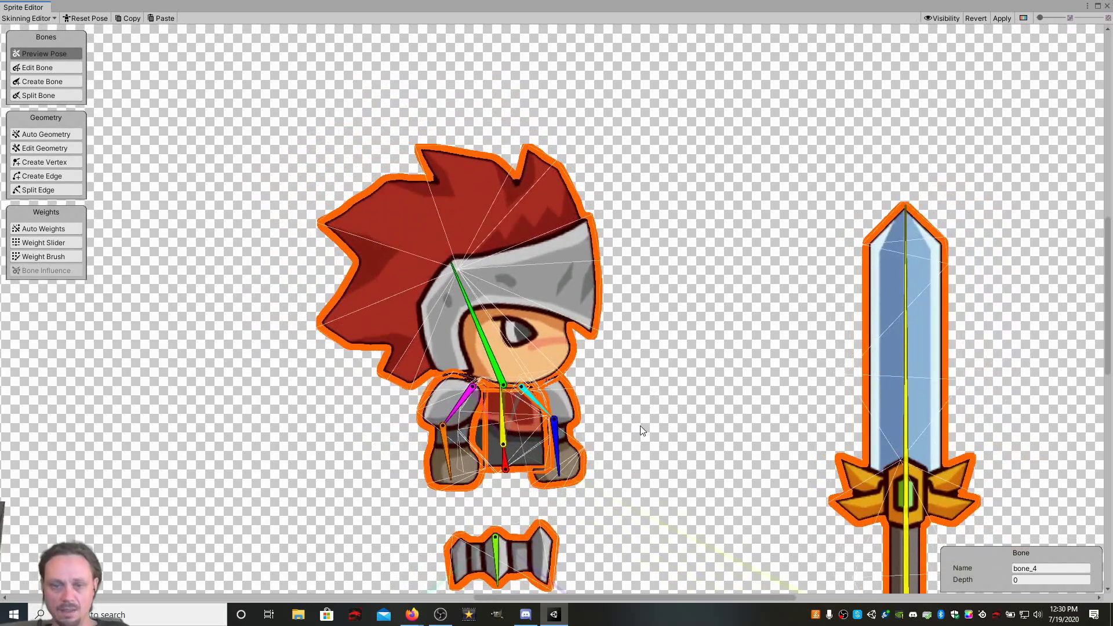
middle_click_drag(640, 426, 622, 309)
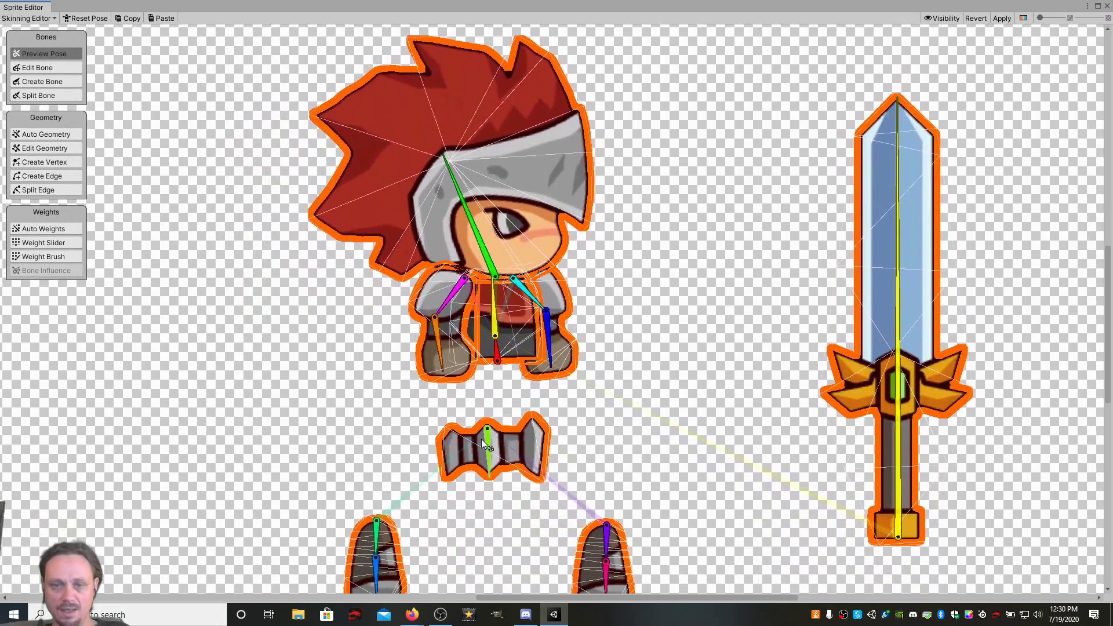
left_click_drag(484, 439, 495, 393)
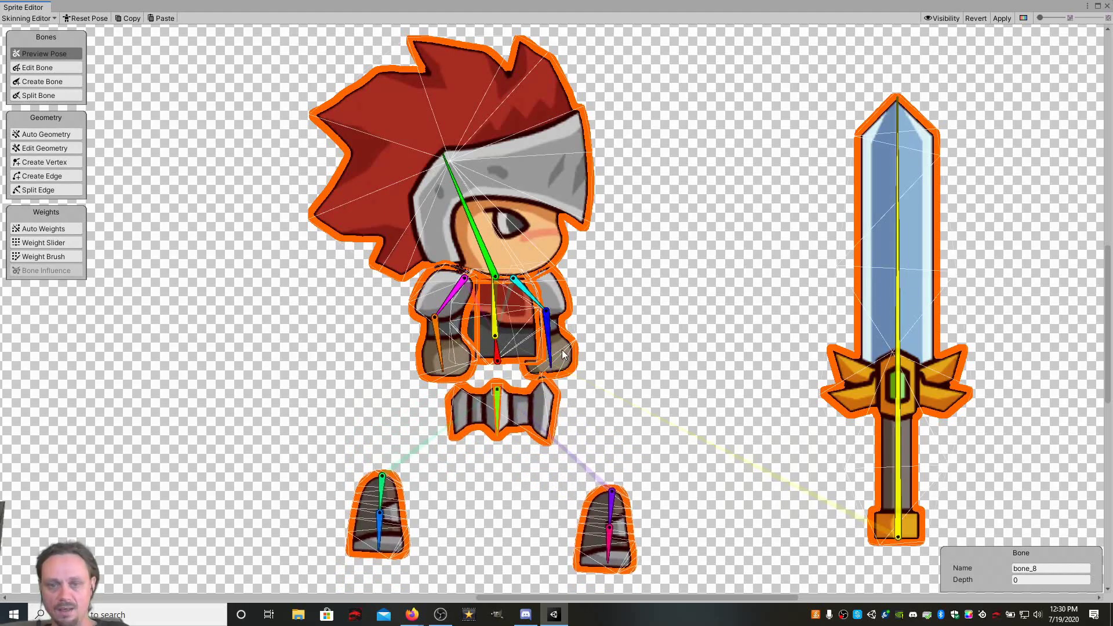
left_click(441, 361)
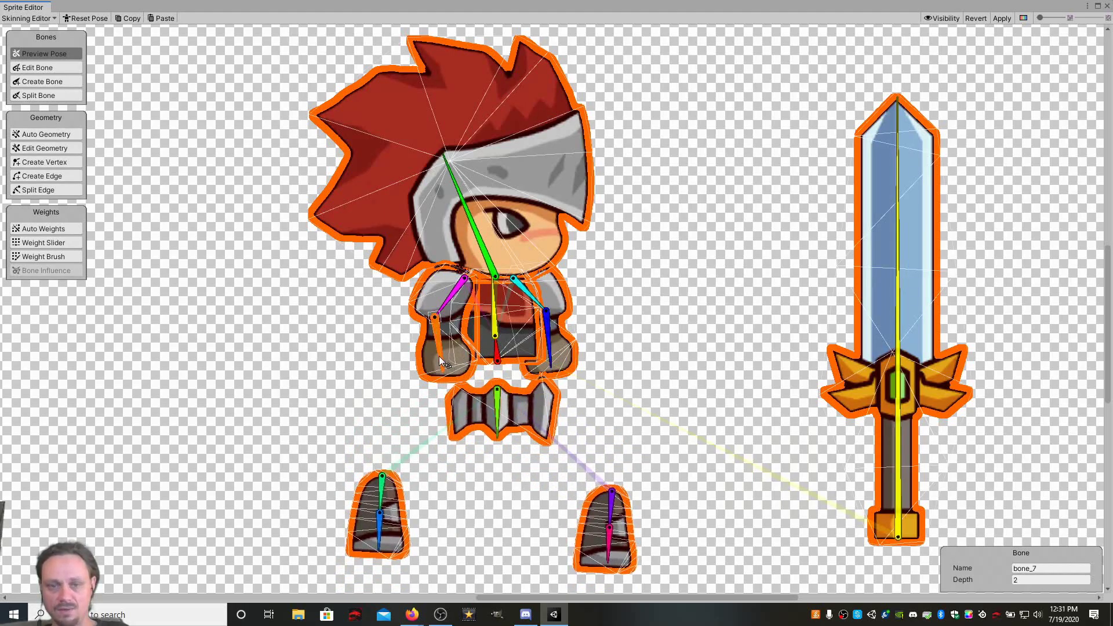
left_click(493, 351)
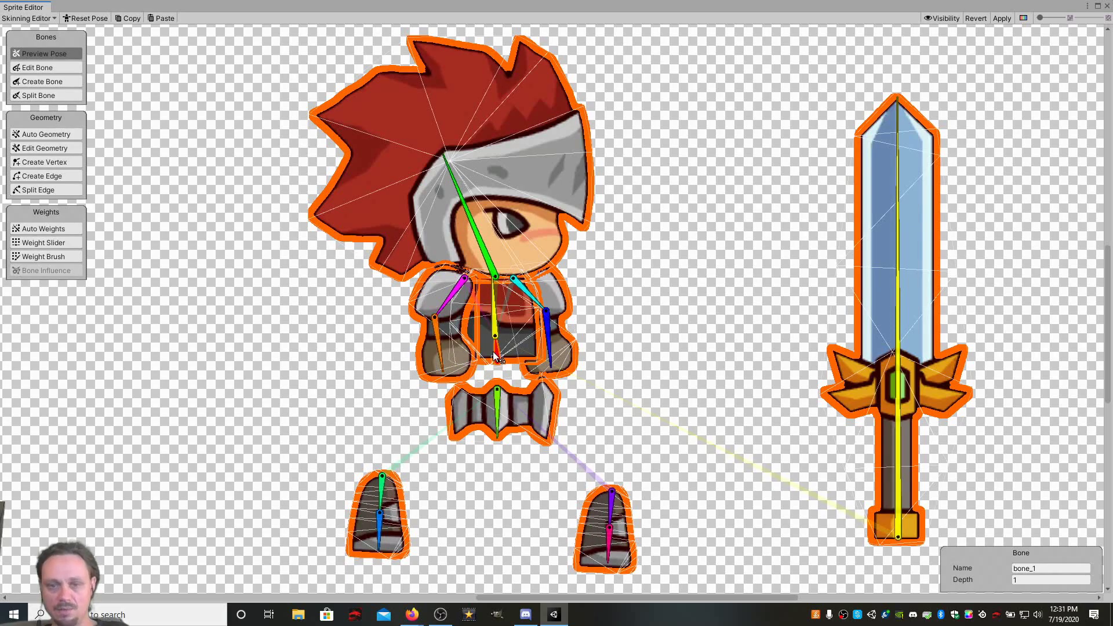
left_click(549, 340)
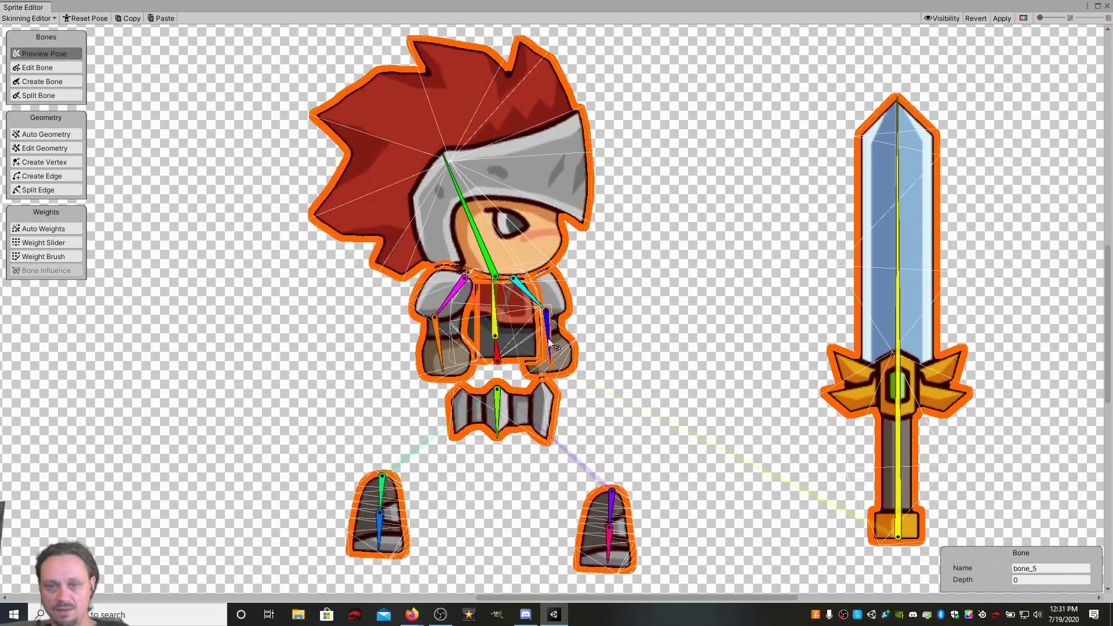
left_click(497, 406)
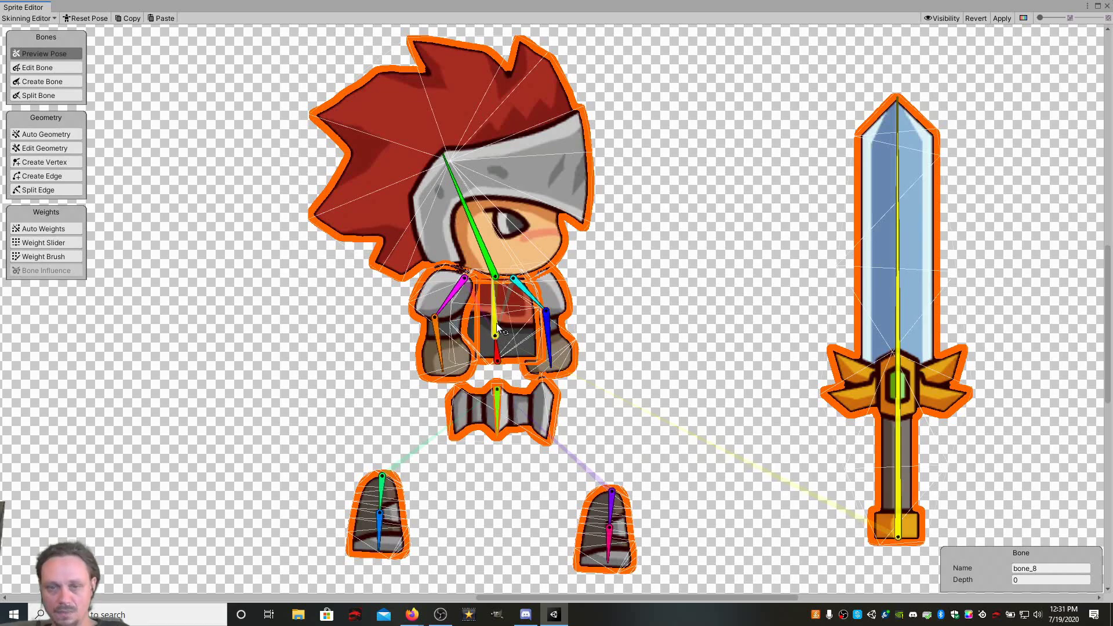
left_click(497, 355)
left_click(497, 405)
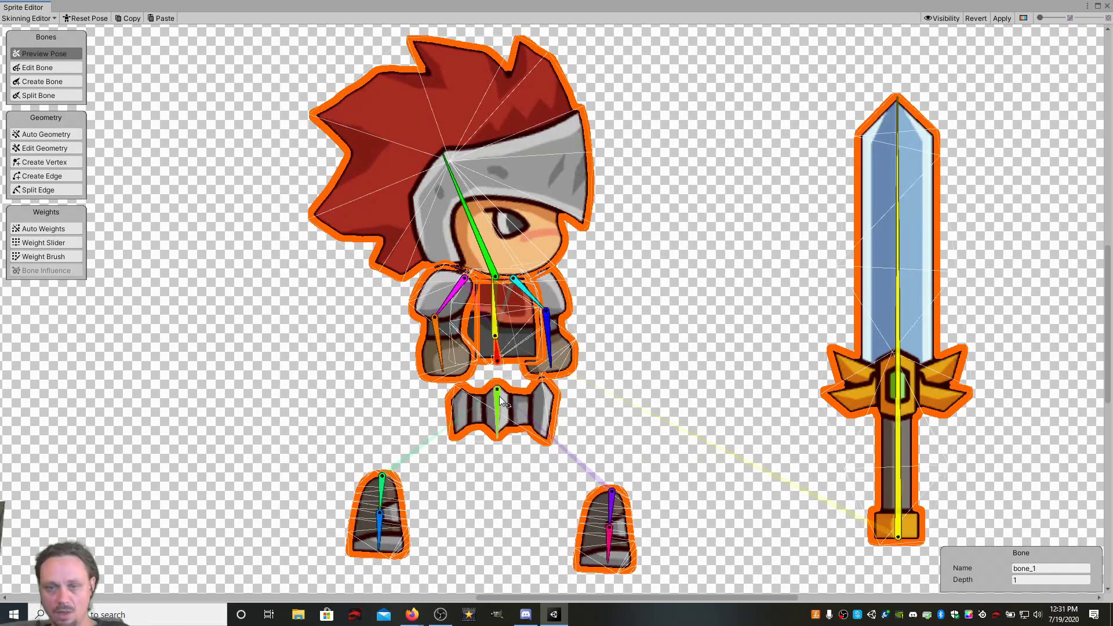
left_click(1015, 579)
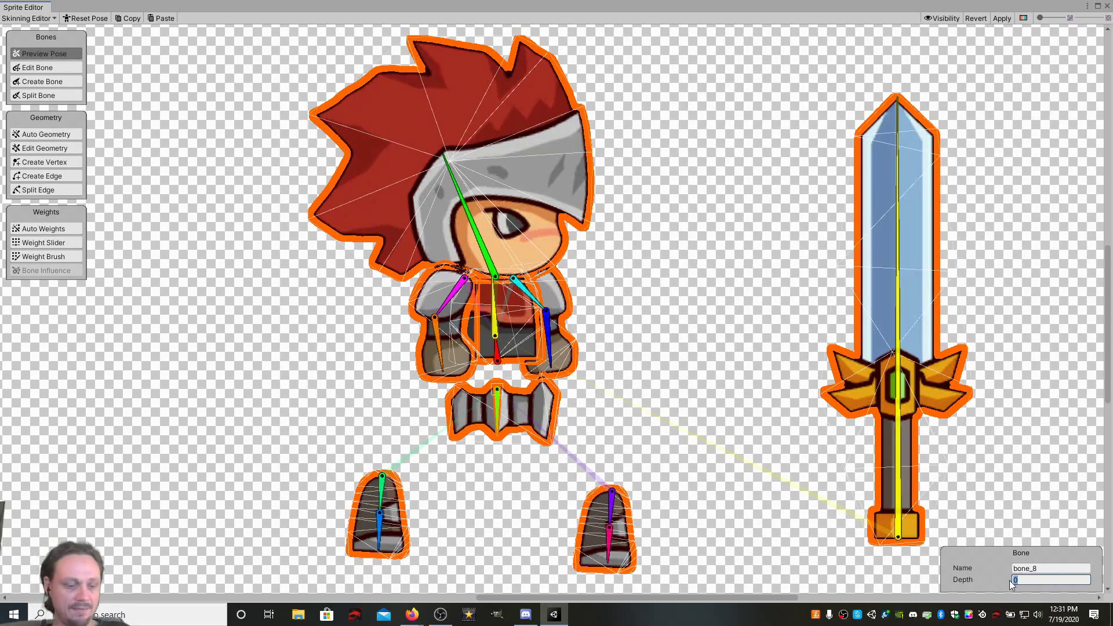
type("2")
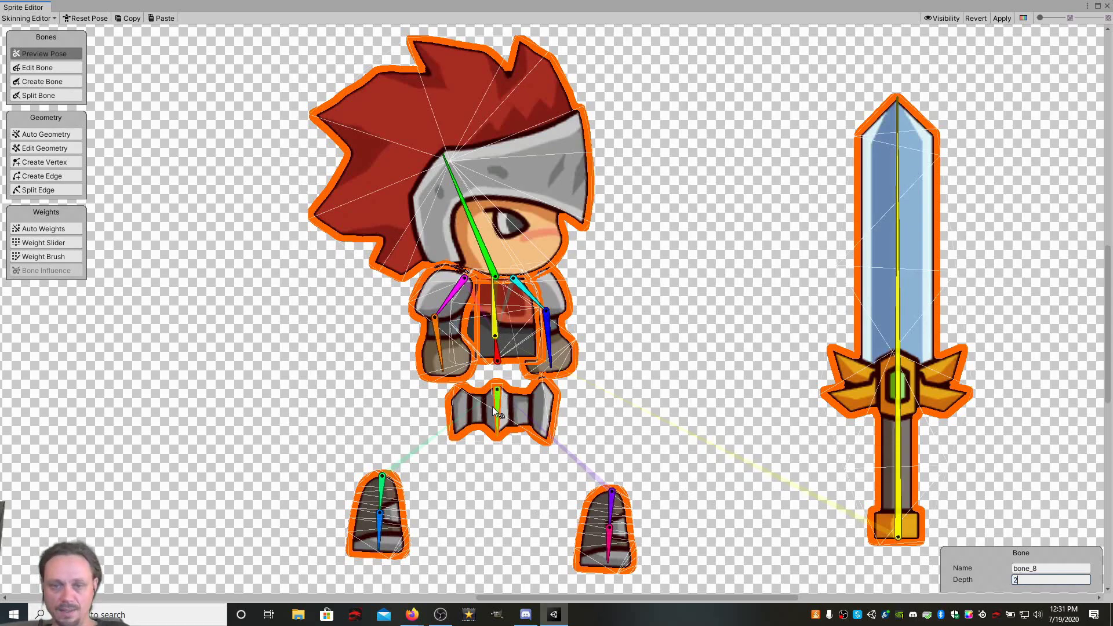
left_click_drag(493, 391, 496, 358)
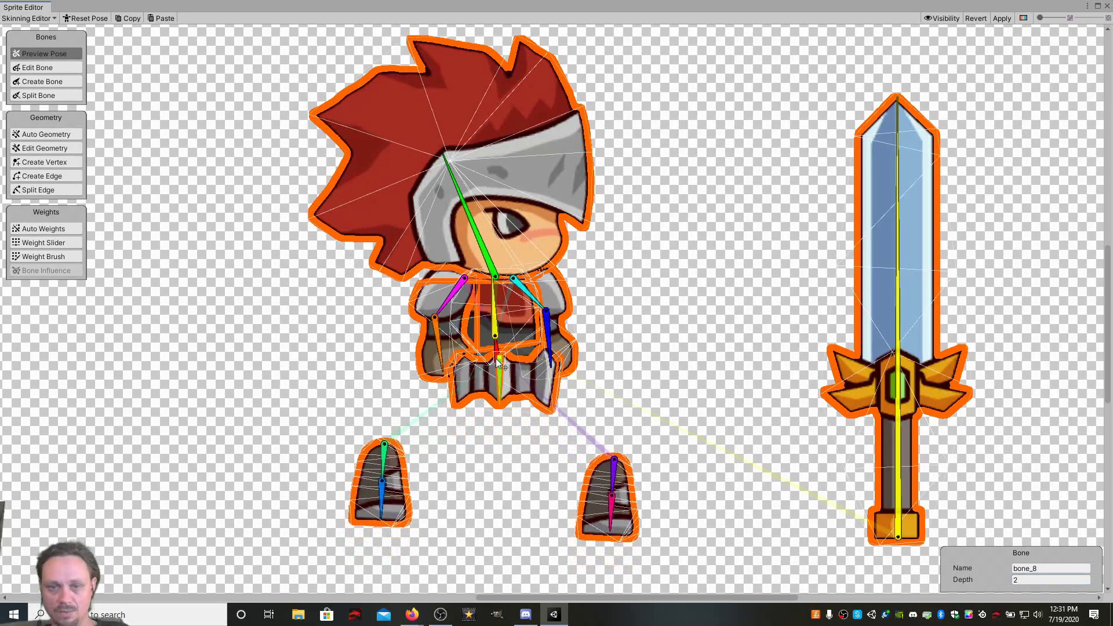
Set the left arm bone_7 depth to 3 so it draws in front.
left_click(438, 353)
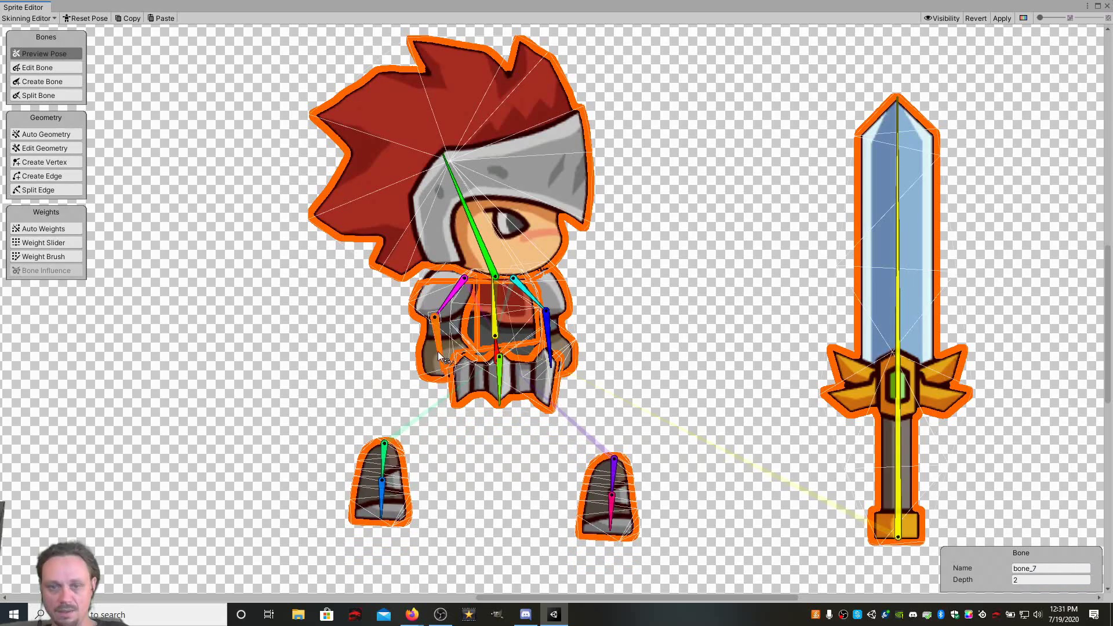
left_click(1018, 580)
type("3")
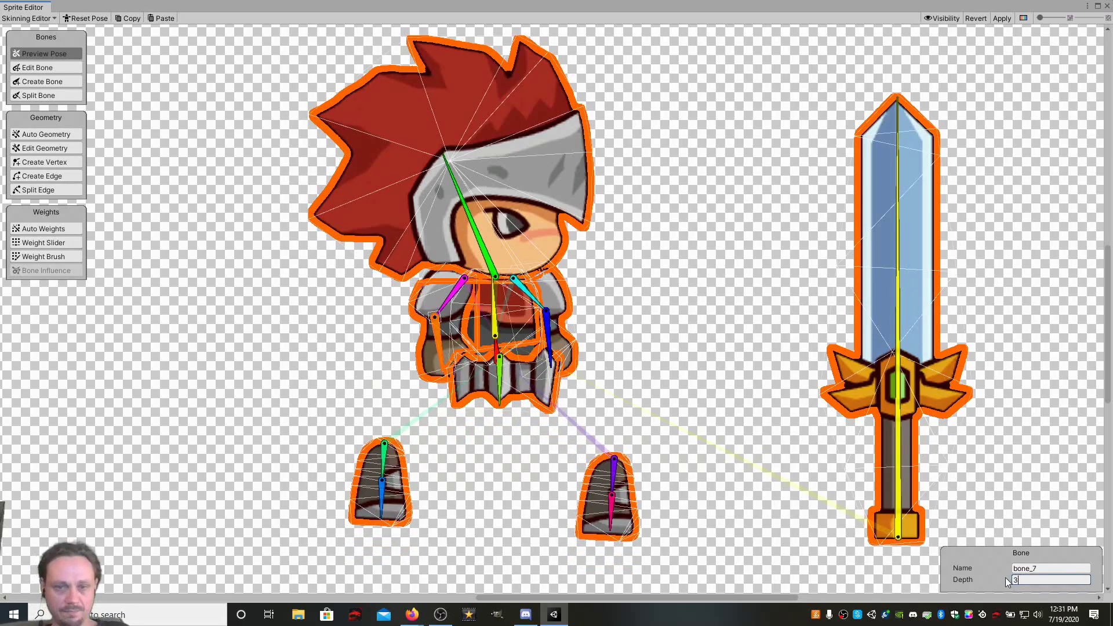
left_click(439, 341)
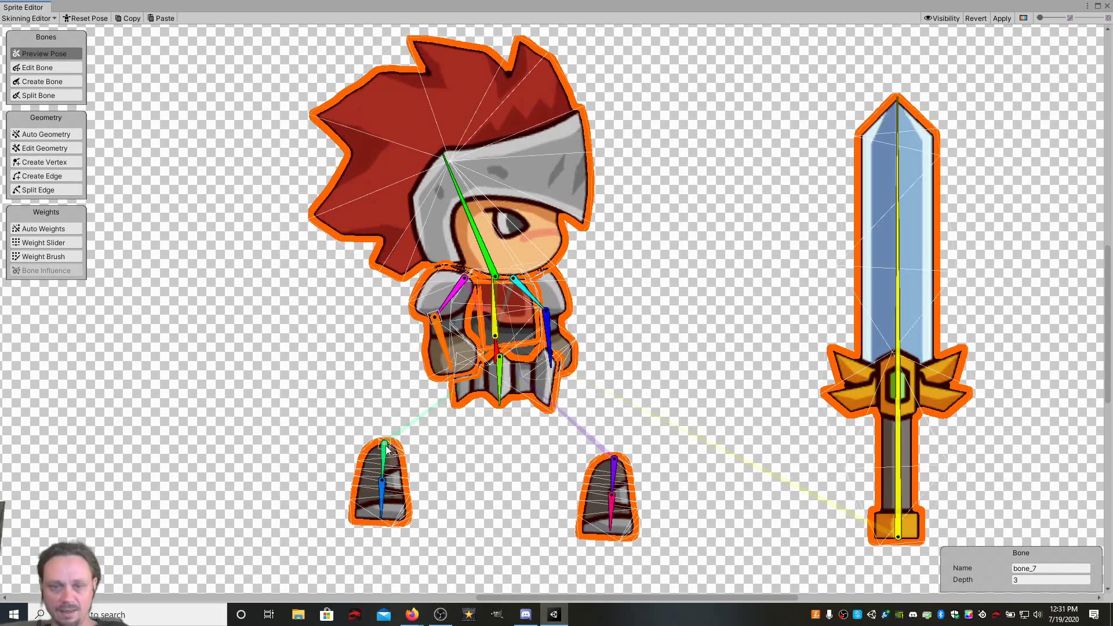
Move both feet up under the hips and select the left leg bone bone_9.
left_click_drag(384, 453, 476, 393)
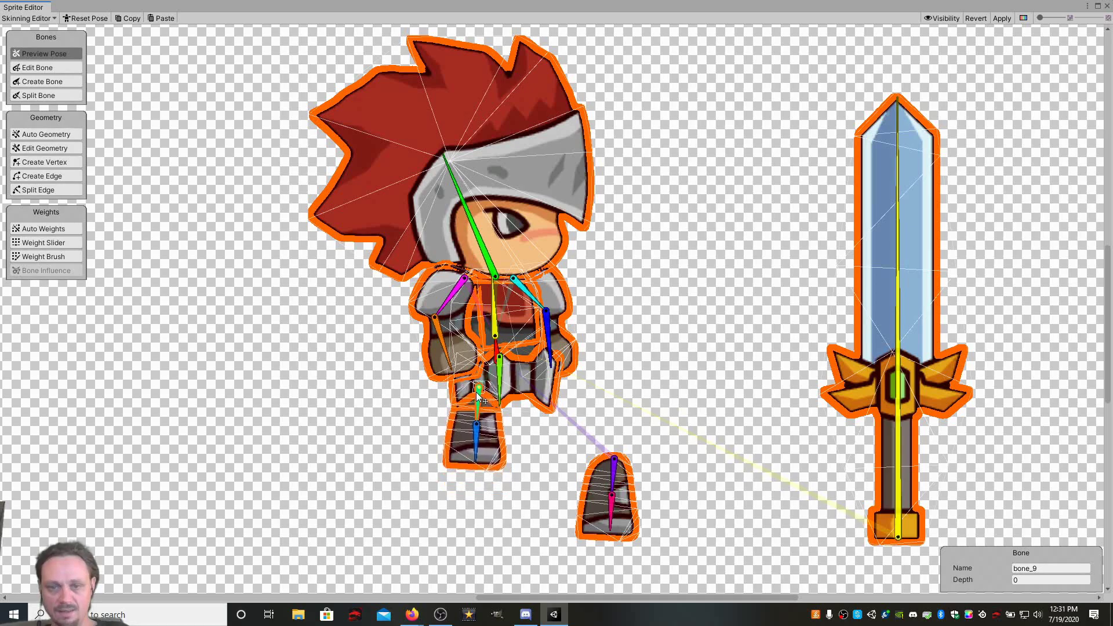
left_click_drag(613, 476, 529, 394)
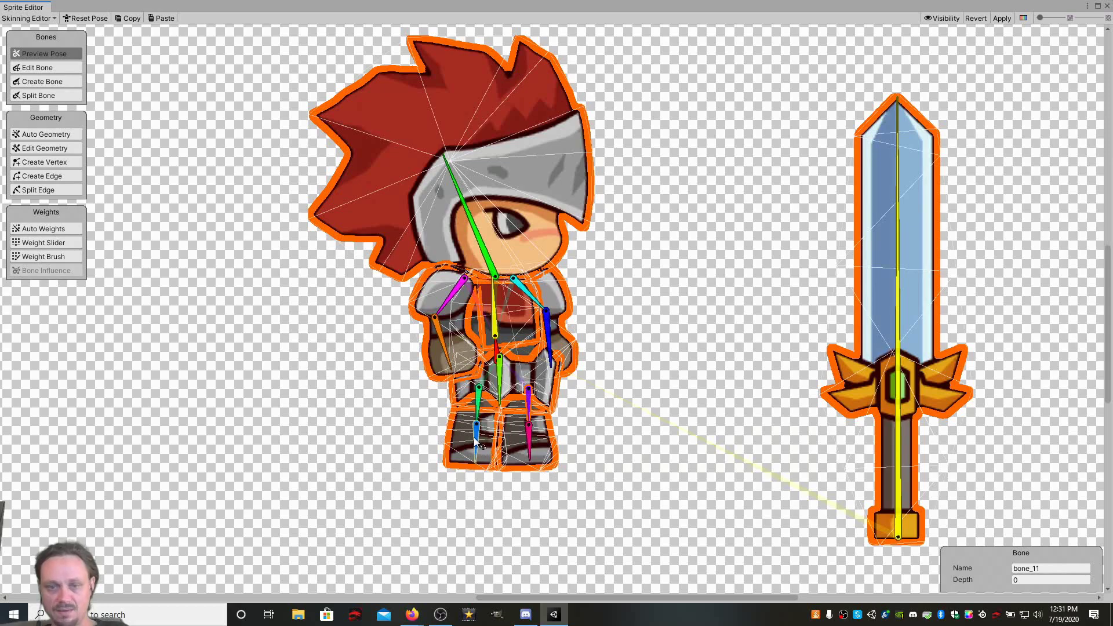
mouse_move(479, 402)
left_mouse_down()
mouse_move(518, 401)
mouse_move(465, 394)
left_mouse_up()
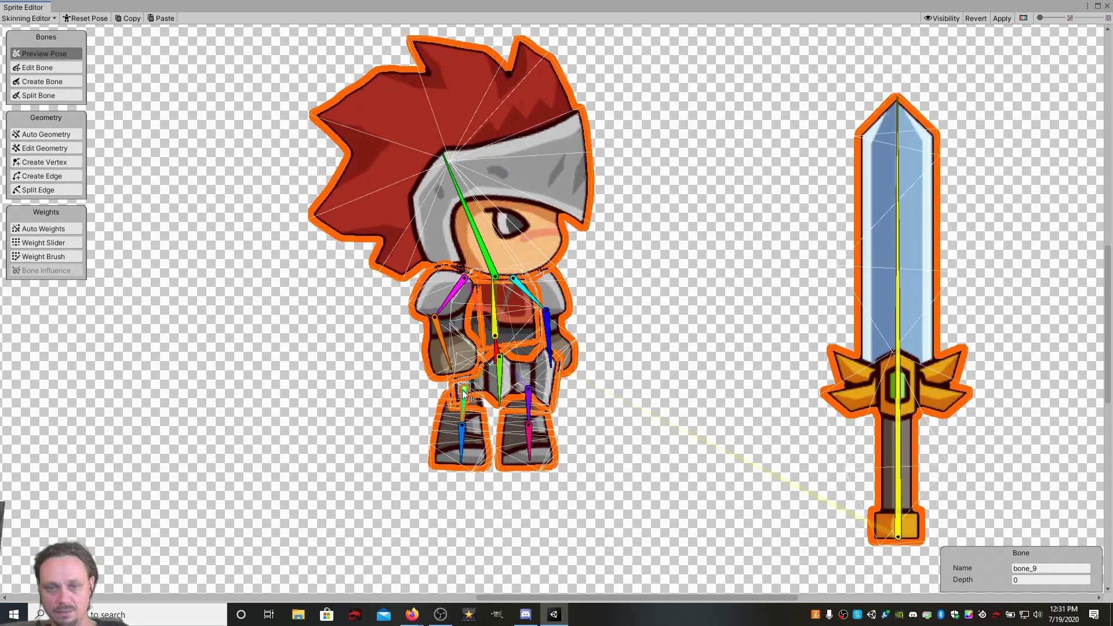
left_click(527, 402)
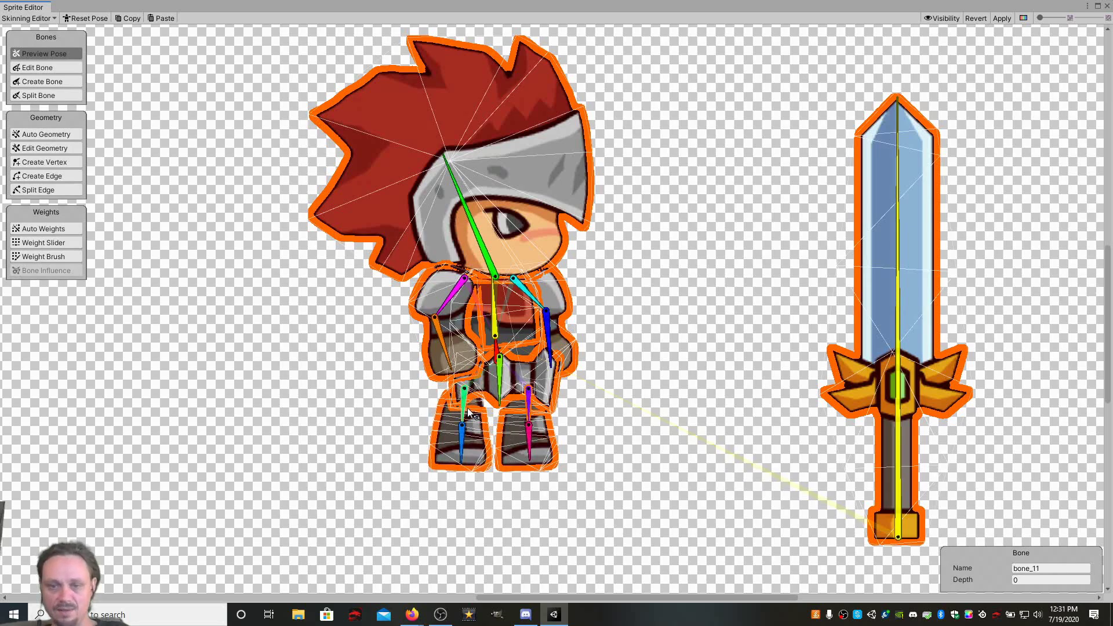
left_click(529, 400)
Give bone_9 depth 1, align the left leg under the hip, and test hip bone bone_1.
left_click(1021, 580)
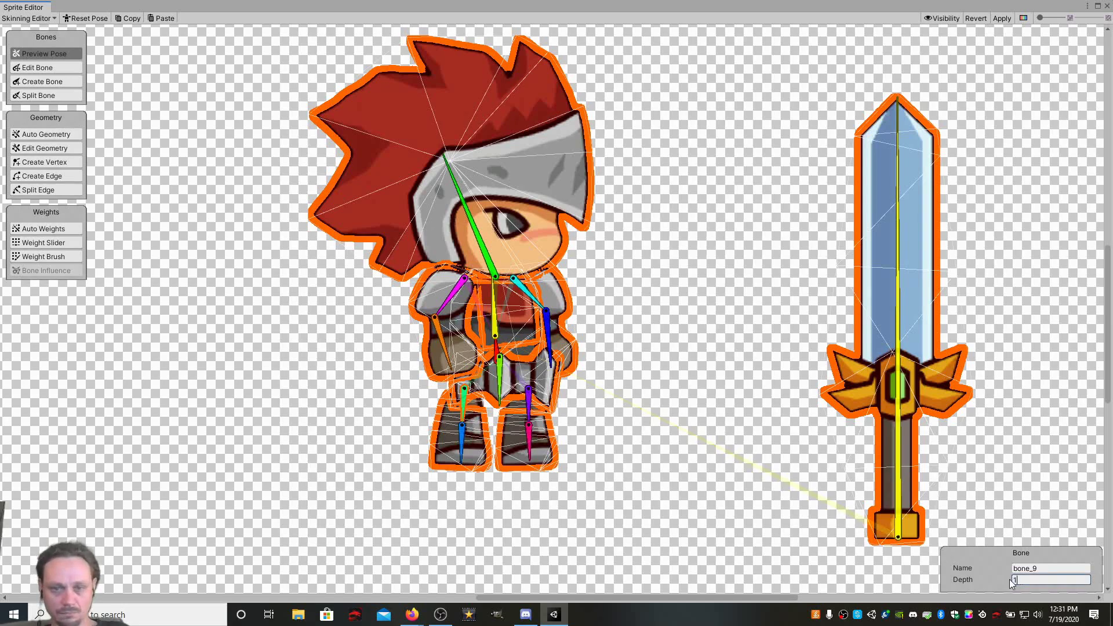
key("Return")
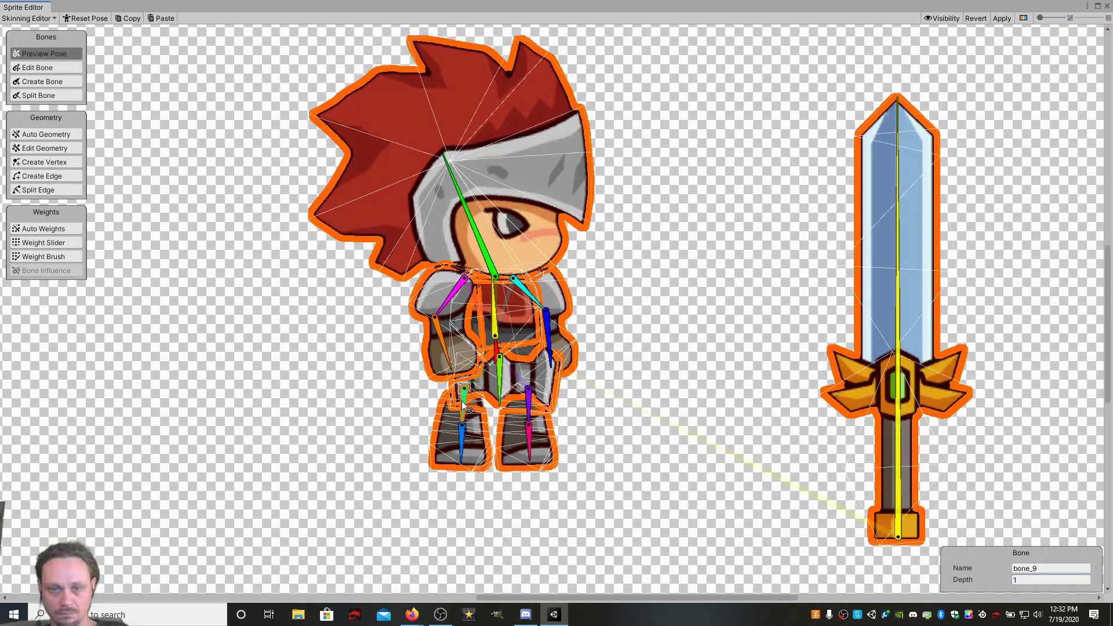
mouse_move(465, 410)
left_mouse_down()
mouse_move(476, 411)
mouse_move(461, 401)
mouse_move(476, 390)
left_mouse_up()
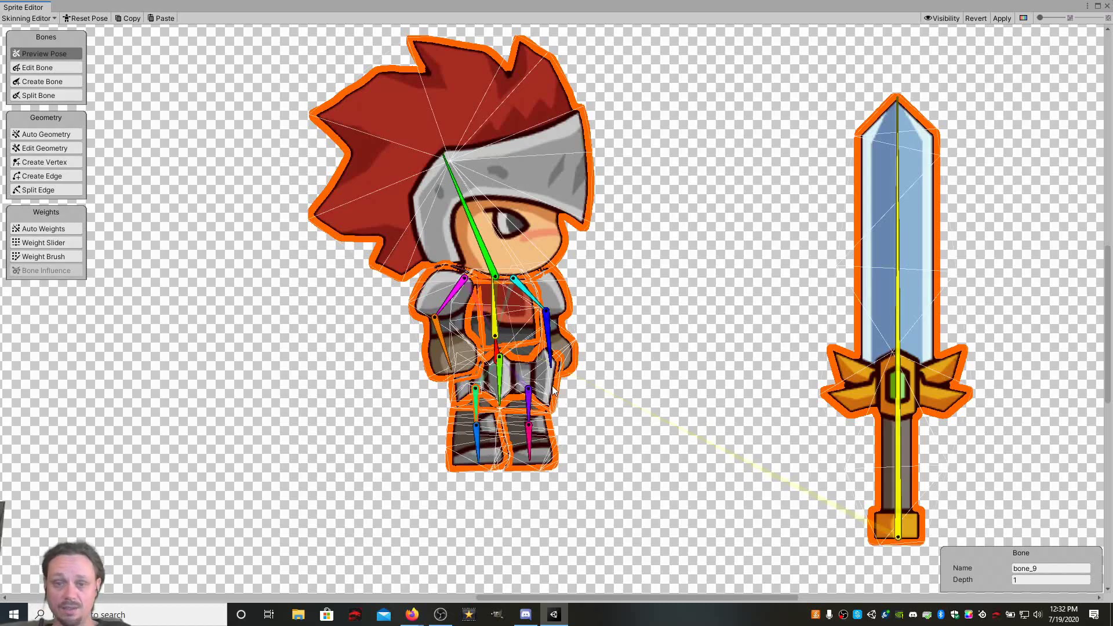
left_click(502, 369)
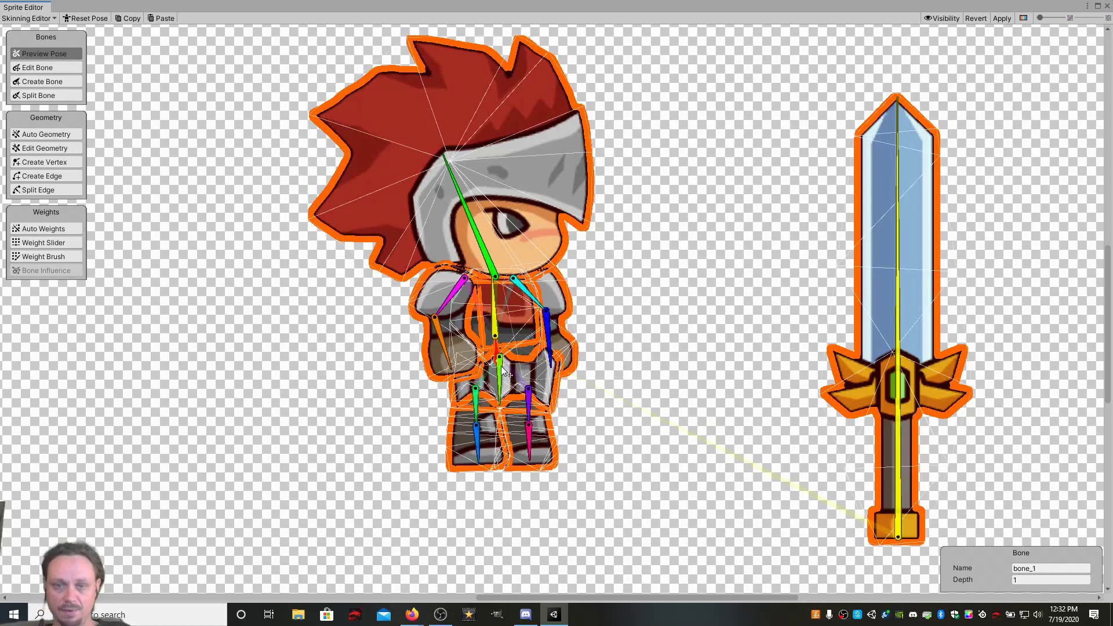
left_click_drag(502, 369, 502, 360)
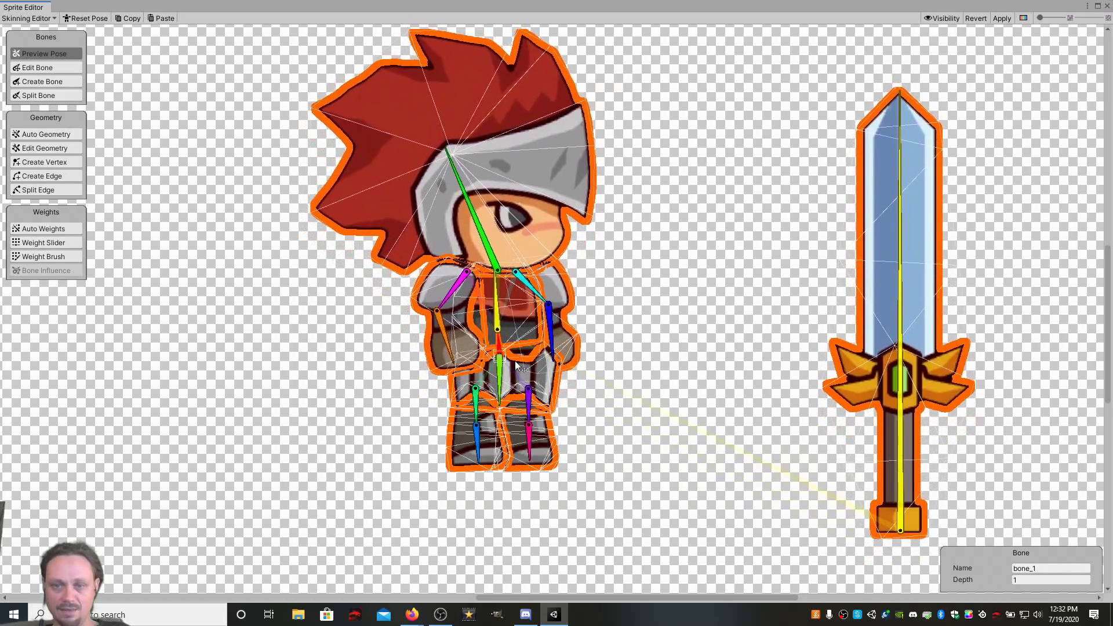
Place the sword diagonally across the knight with the blade angled down-left, then test spine bone bone_2.
left_click(903, 388)
left_click_drag(899, 531, 688, 488)
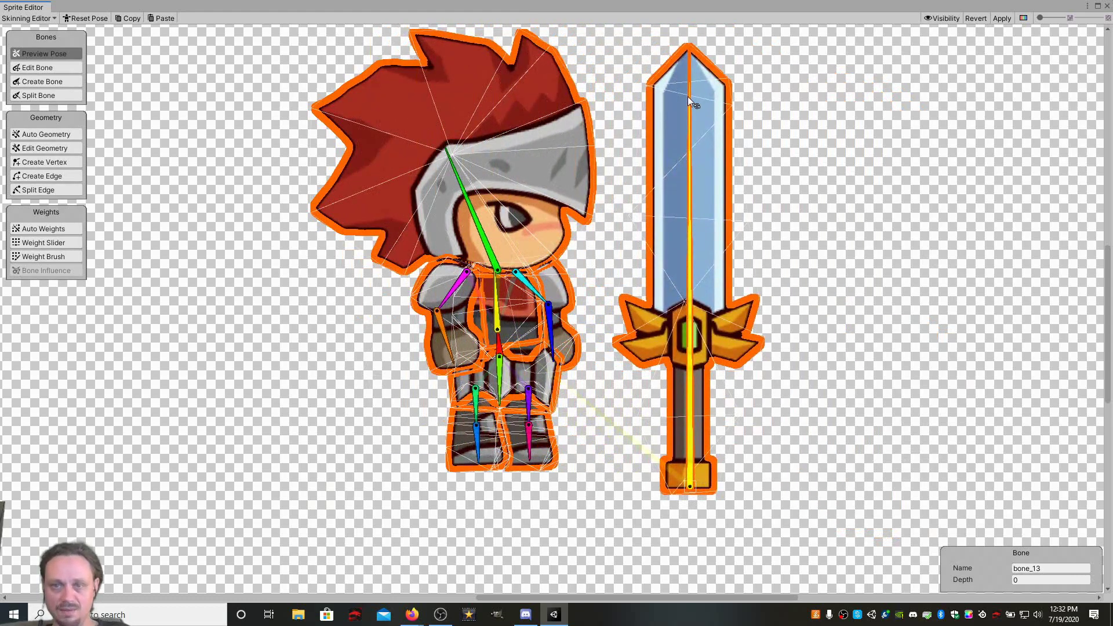
left_click_drag(688, 96, 272, 550)
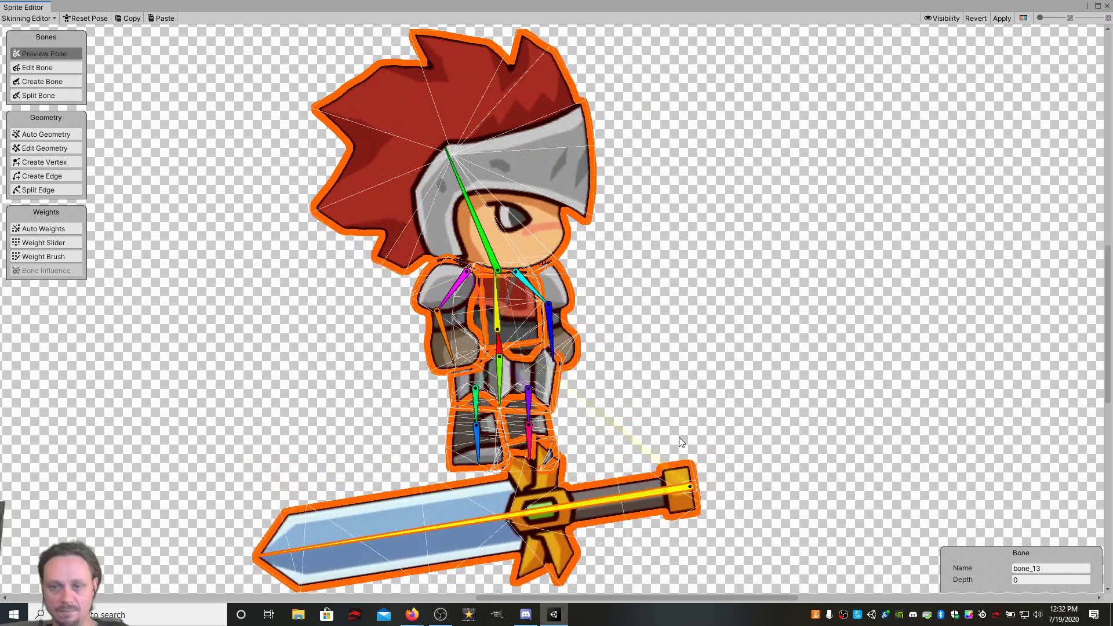
left_click_drag(685, 485, 621, 169)
left_click_drag(255, 231, 362, 426)
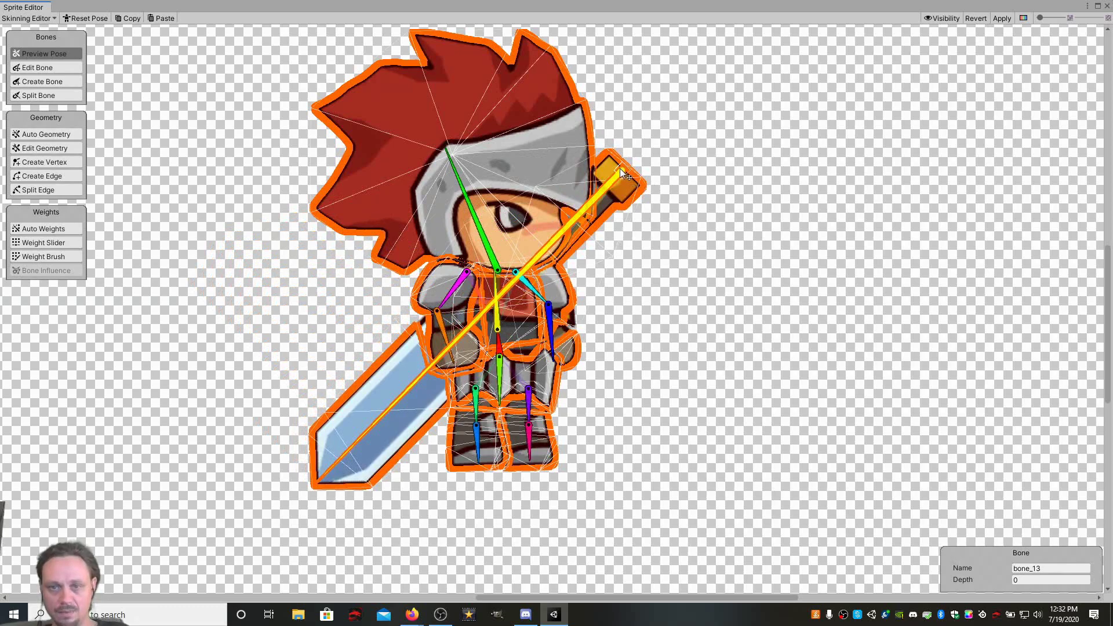
left_click_drag(620, 168, 588, 47)
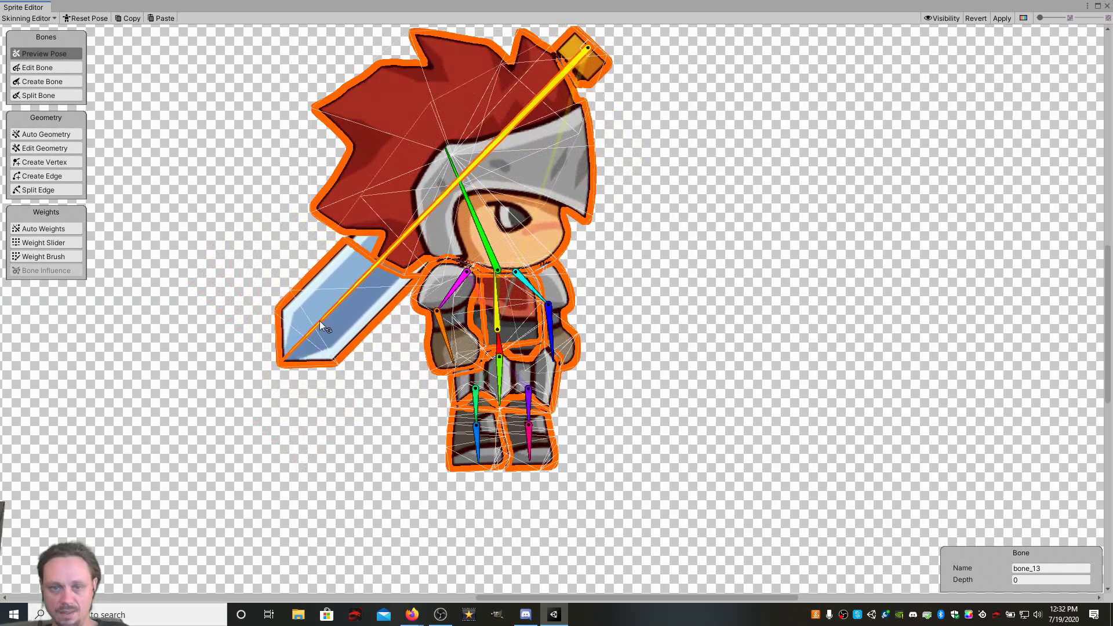
left_click_drag(319, 322, 382, 446)
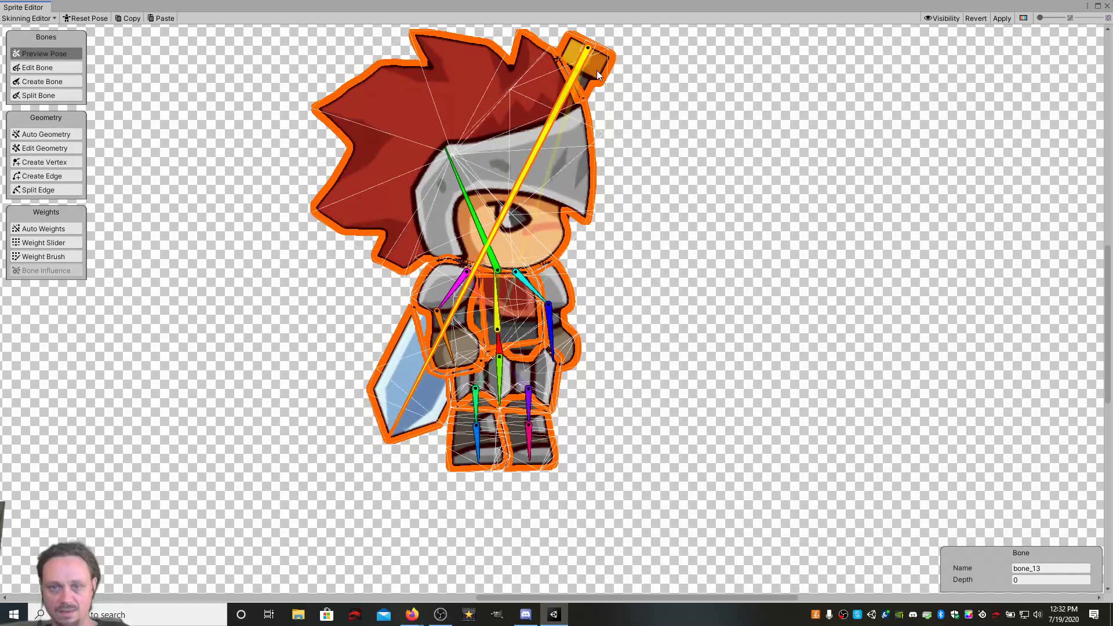
left_click(495, 298)
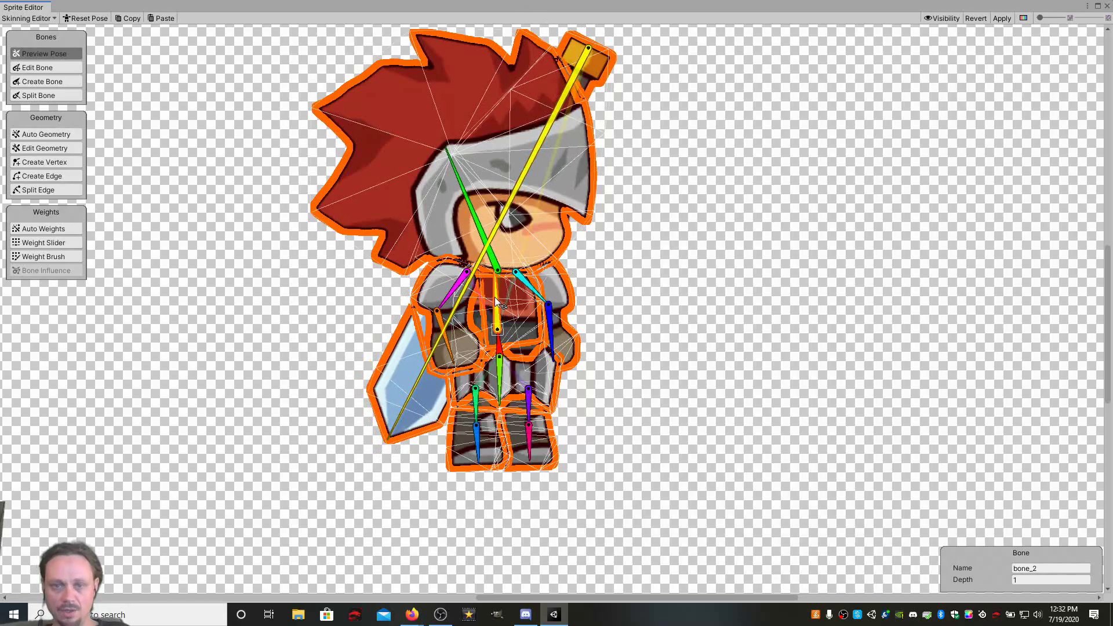
left_click_drag(495, 297, 496, 298)
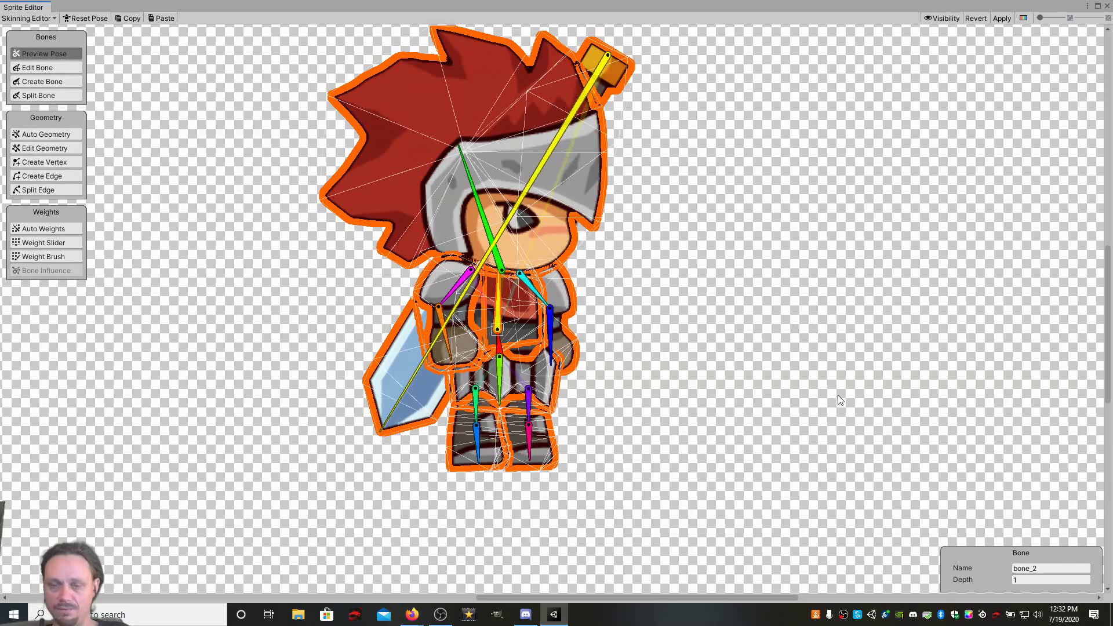
Apply the skinning changes to the sprite and zoom the canvas to inspect the rig.
left_click(1001, 19)
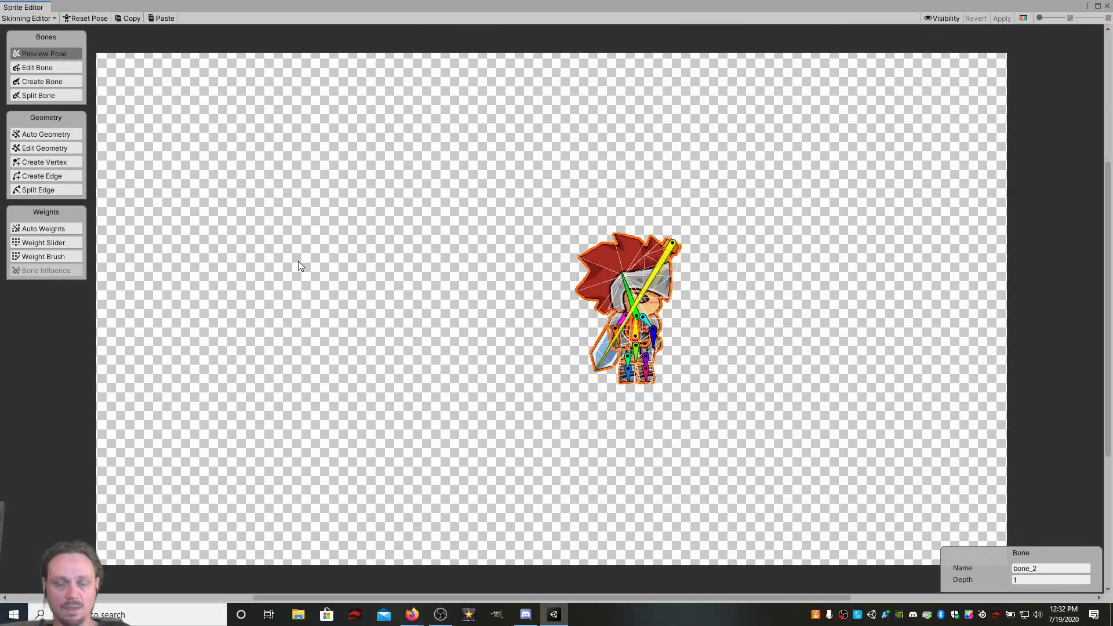
scroll(553, 367, "up", 5)
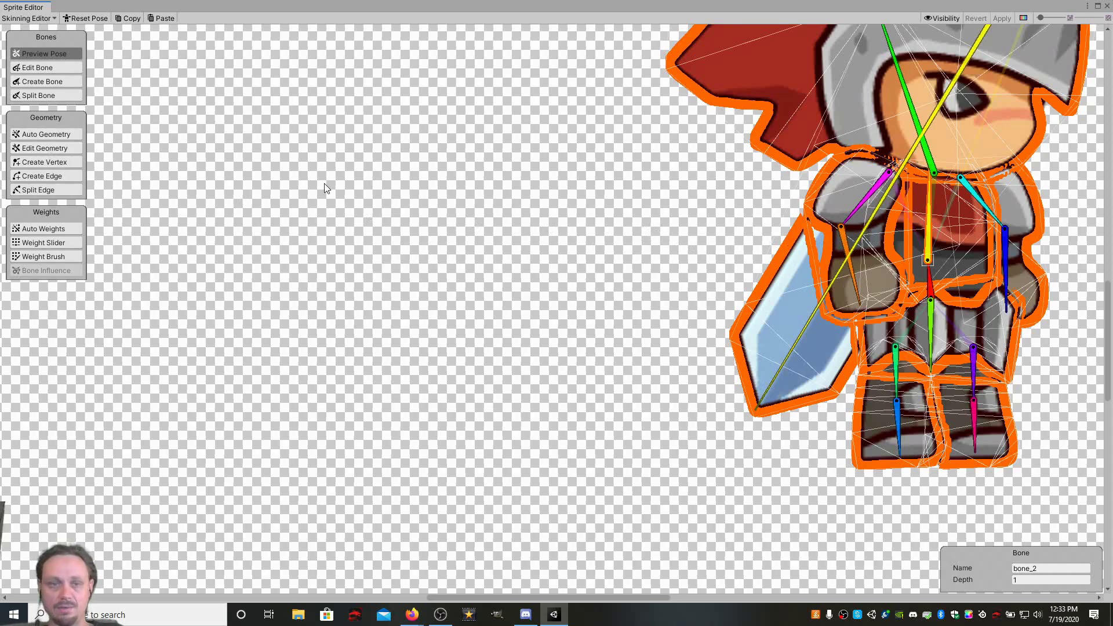
scroll(343, 234, "down", 5)
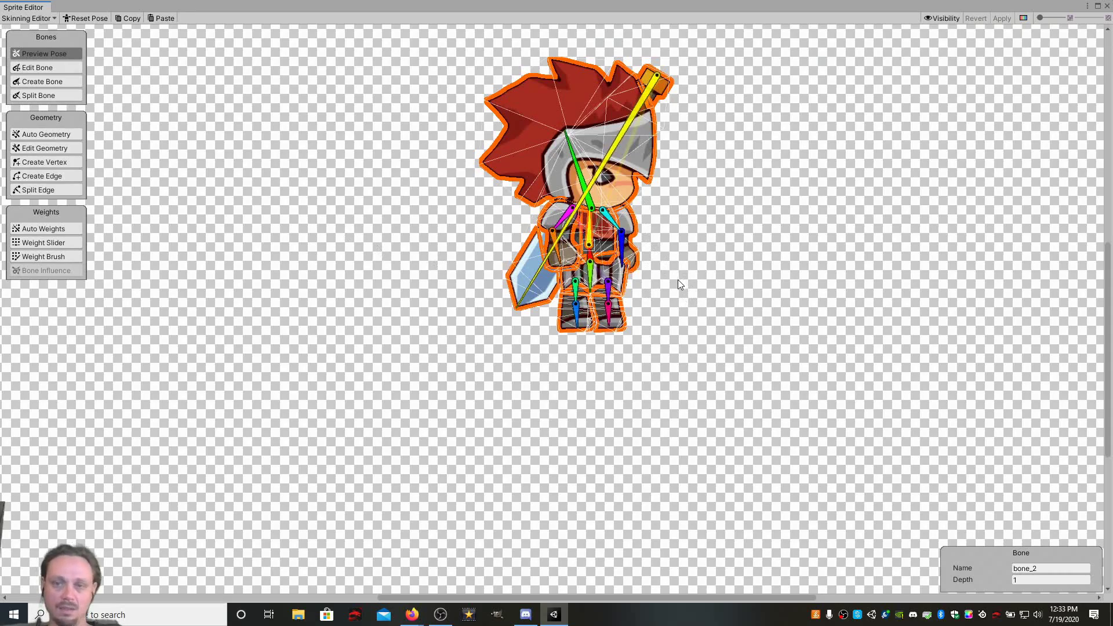
scroll(679, 281, "down", 2)
scroll(679, 284, "up", 1)
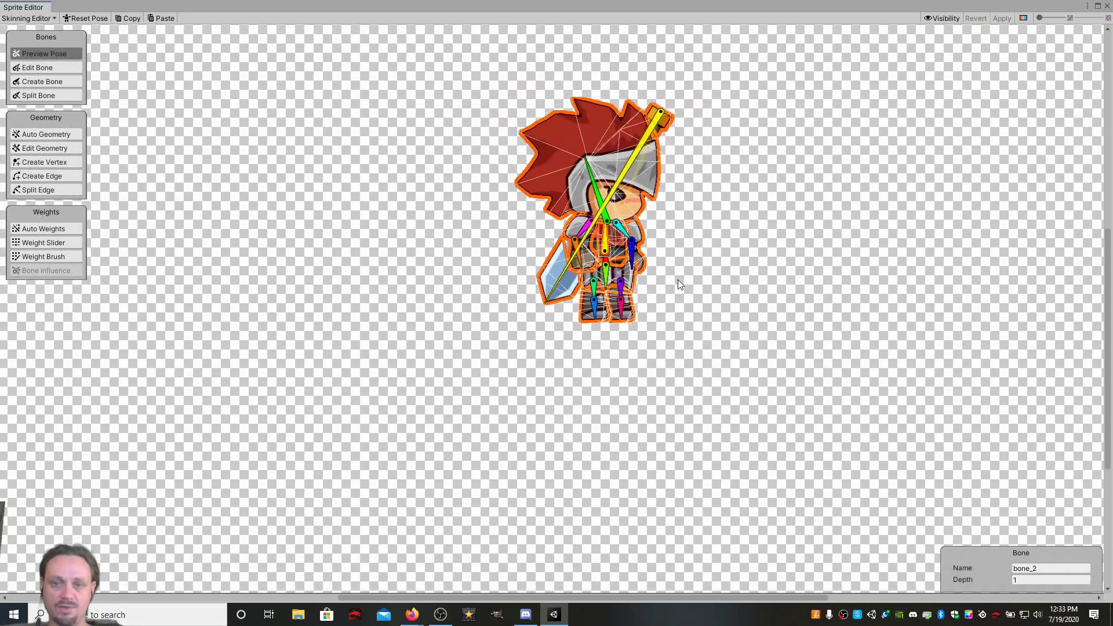
Close the Sprite Editor and drag KingBodyParts into the level1 scene as KingBodyParts 1.
left_click(1107, 7)
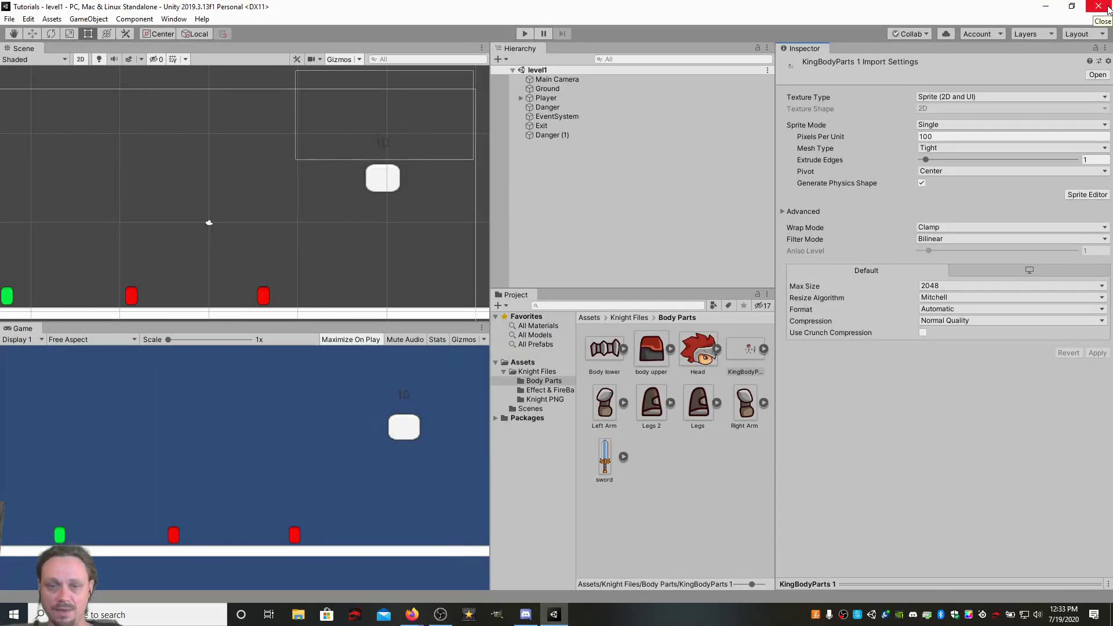
left_click(742, 352)
left_click_drag(741, 352, 336, 231)
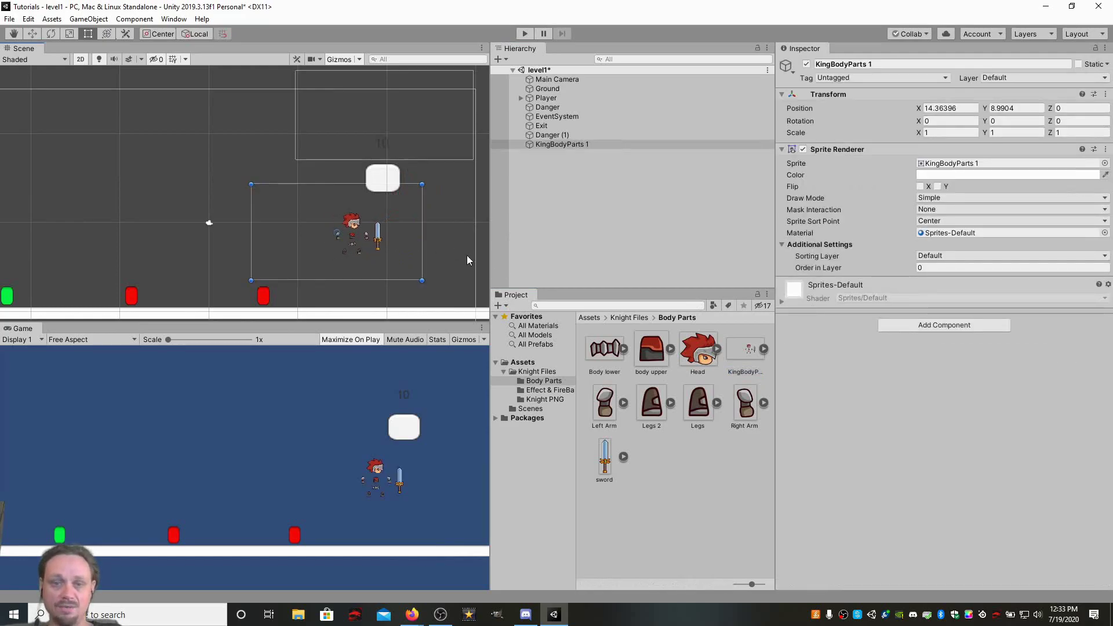
scroll(457, 263, "up", 5)
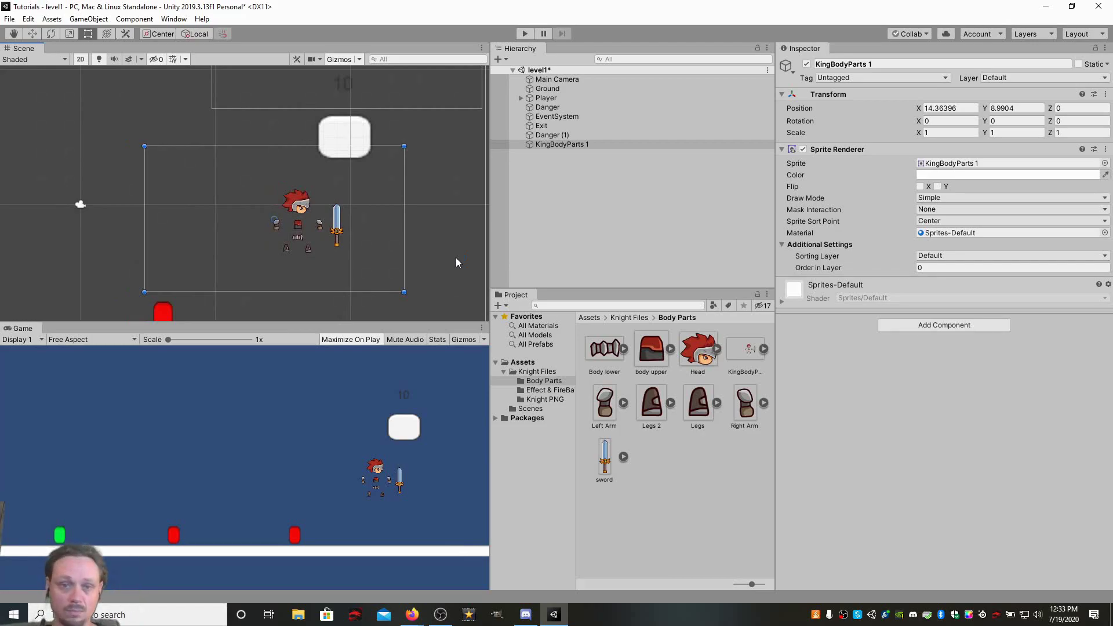
Add a Sprite Skin component via a 'sprite' search and create its bones bone_1 to bone_13.
left_click(948, 327)
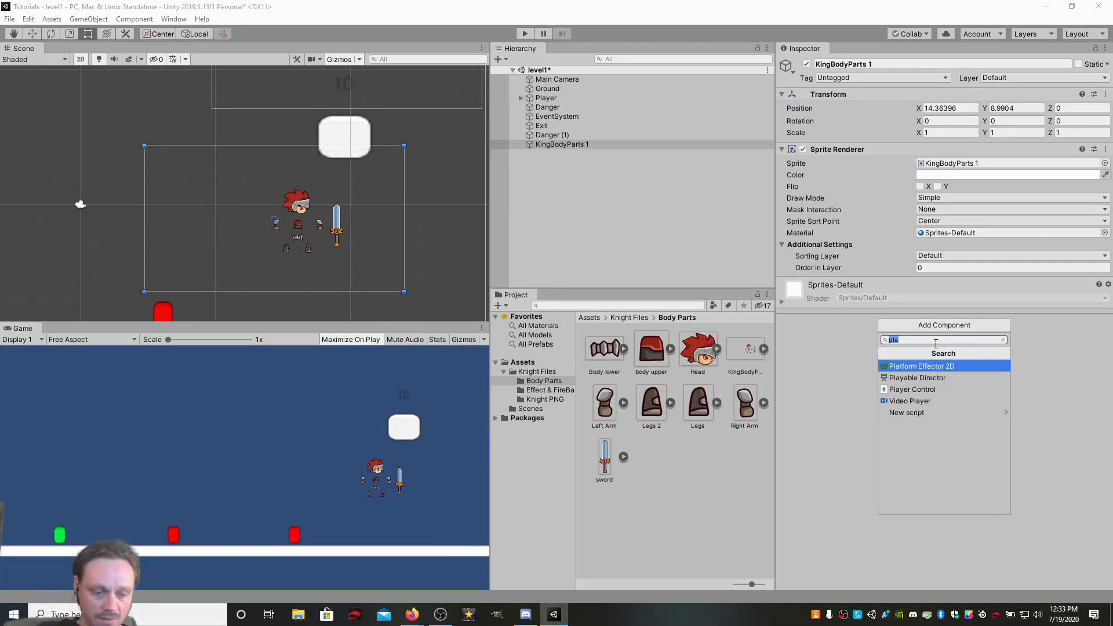
type("sprite")
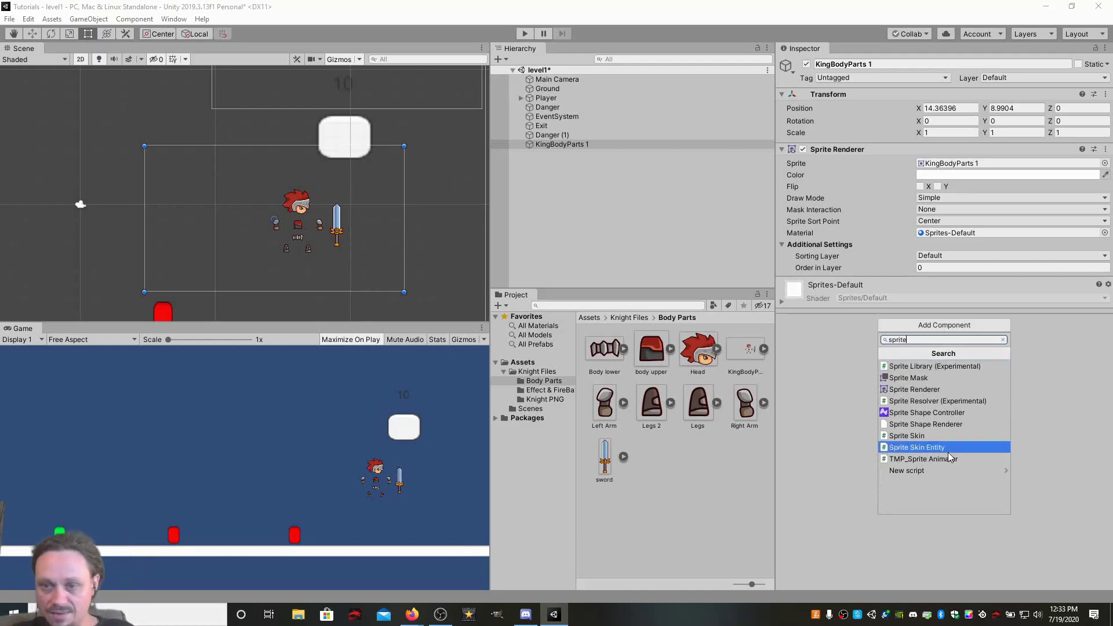
left_click(937, 437)
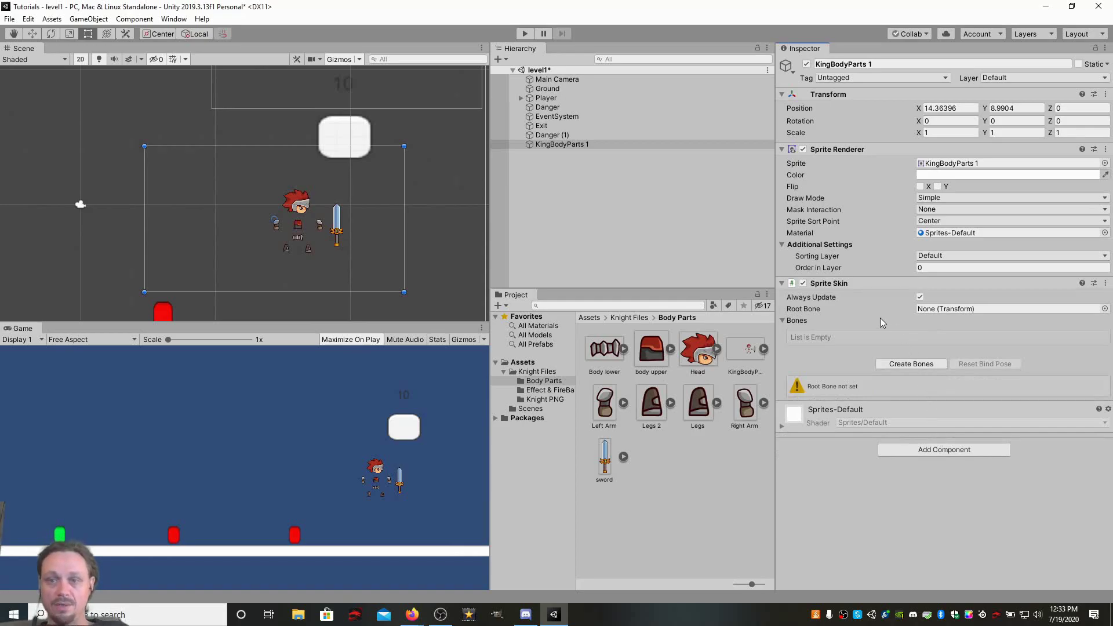
left_click(919, 364)
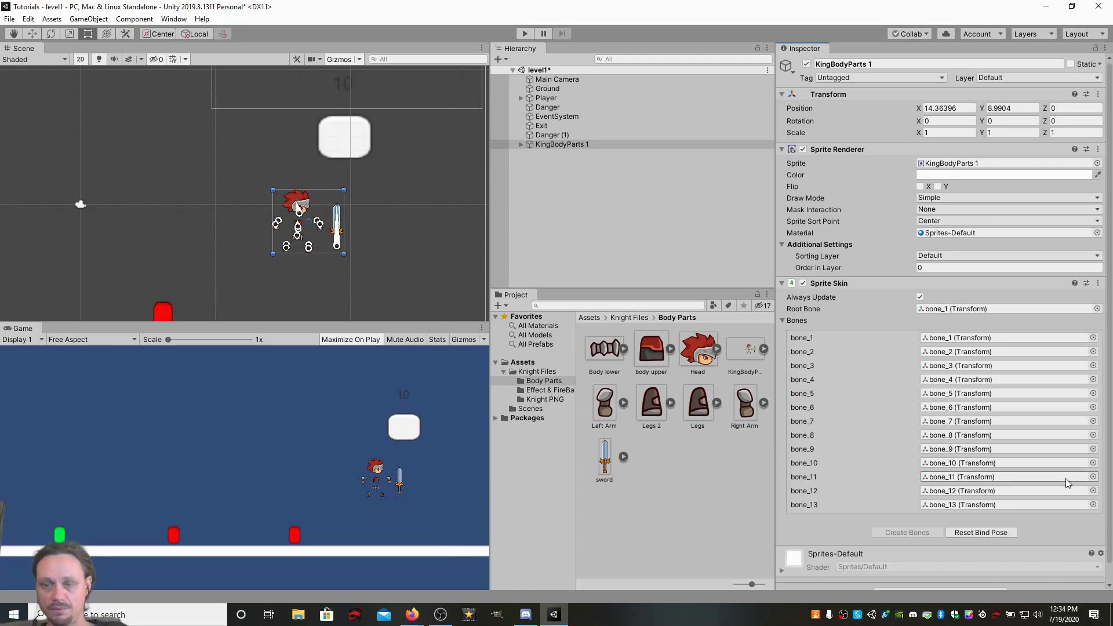
Zoom in on the knight's parts and rotate head bone bone_3 to tilt the head.
scroll(906, 462, "down", 1)
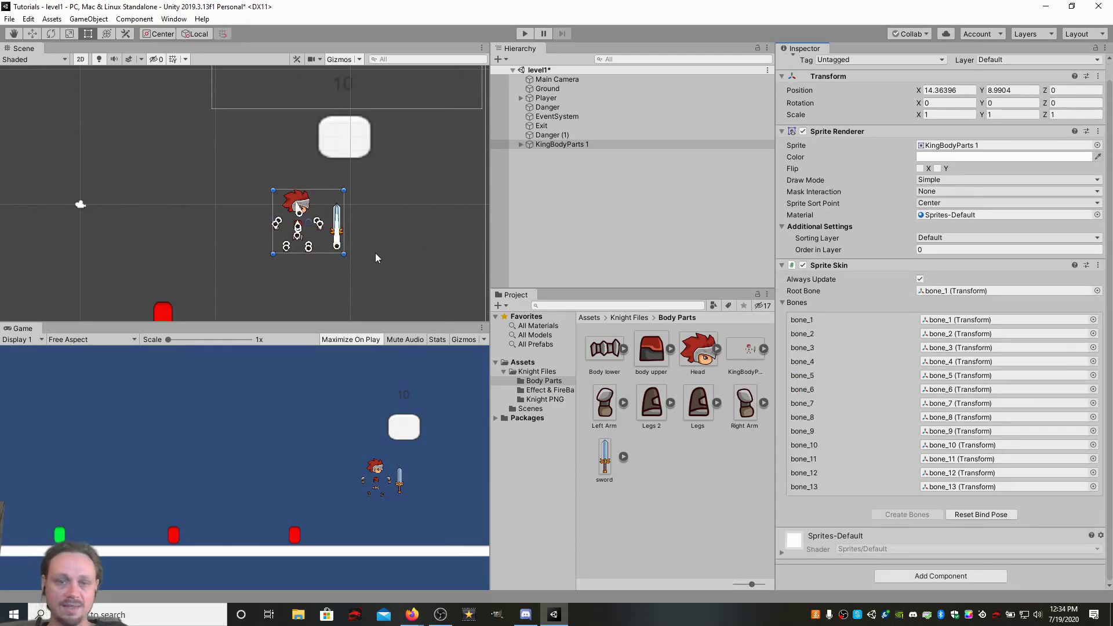
scroll(379, 253, "up", 8)
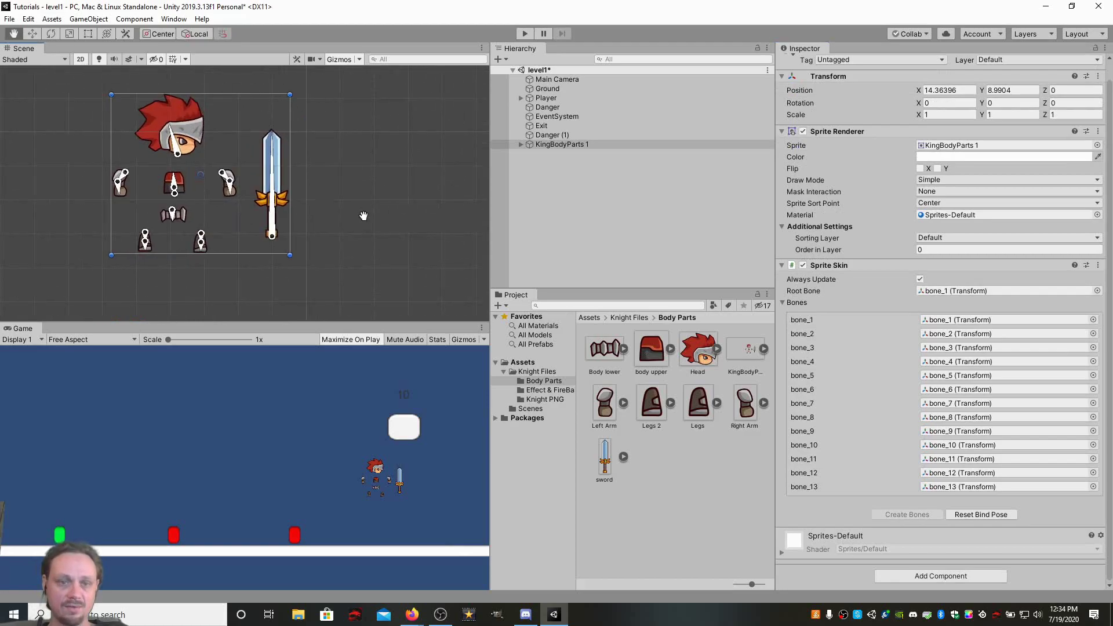
left_click_drag(363, 216, 461, 227)
scroll(444, 238, "up", 4)
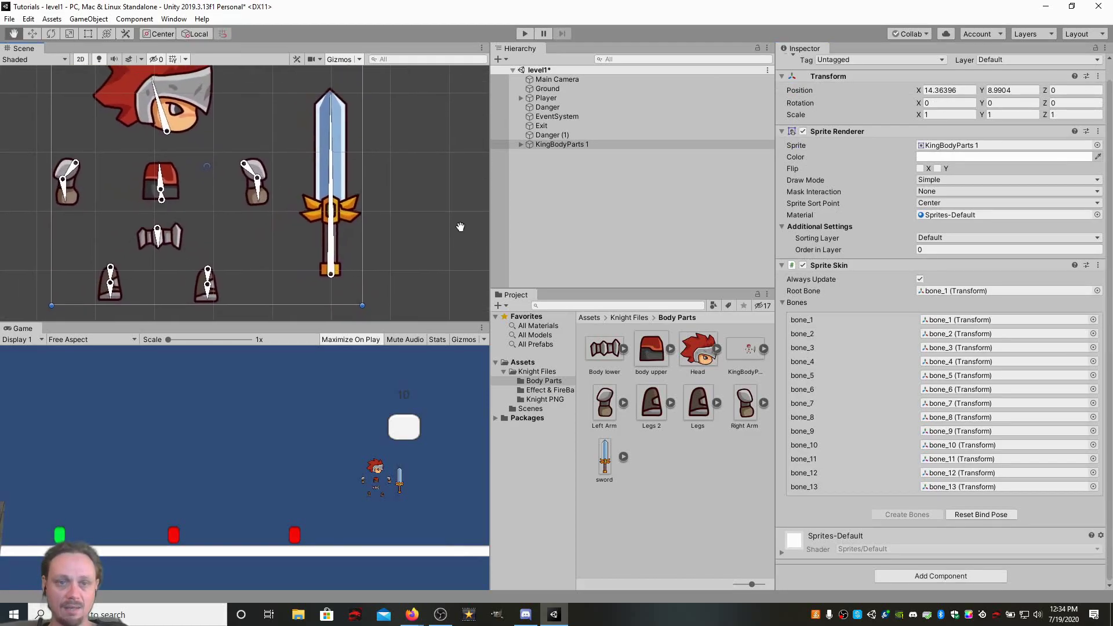
middle_click_drag(460, 227, 469, 231)
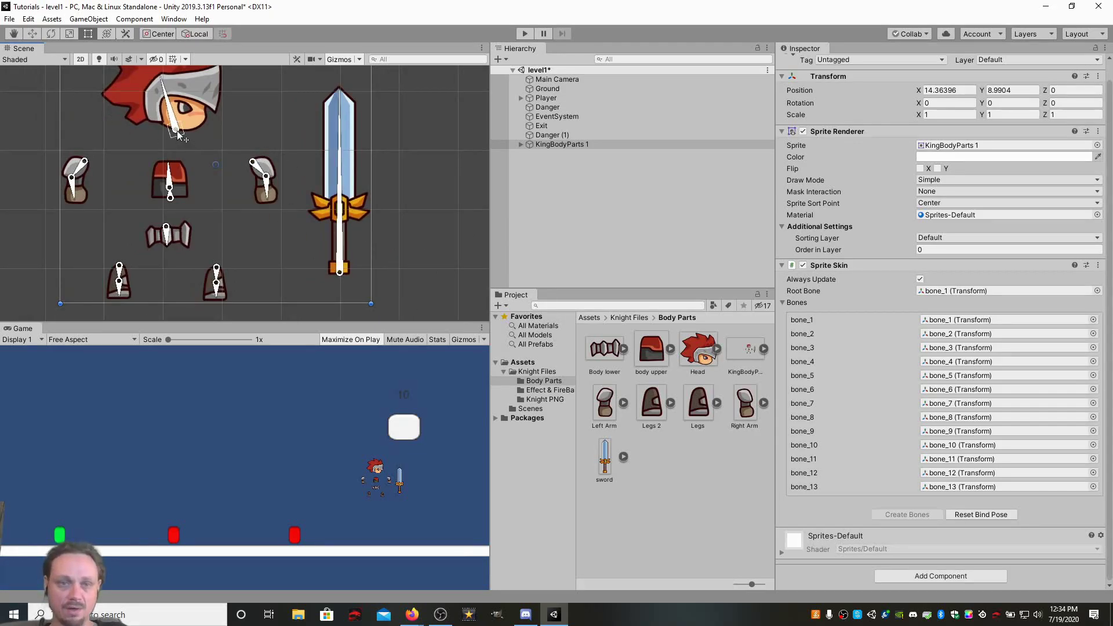
left_click_drag(180, 137, 169, 174)
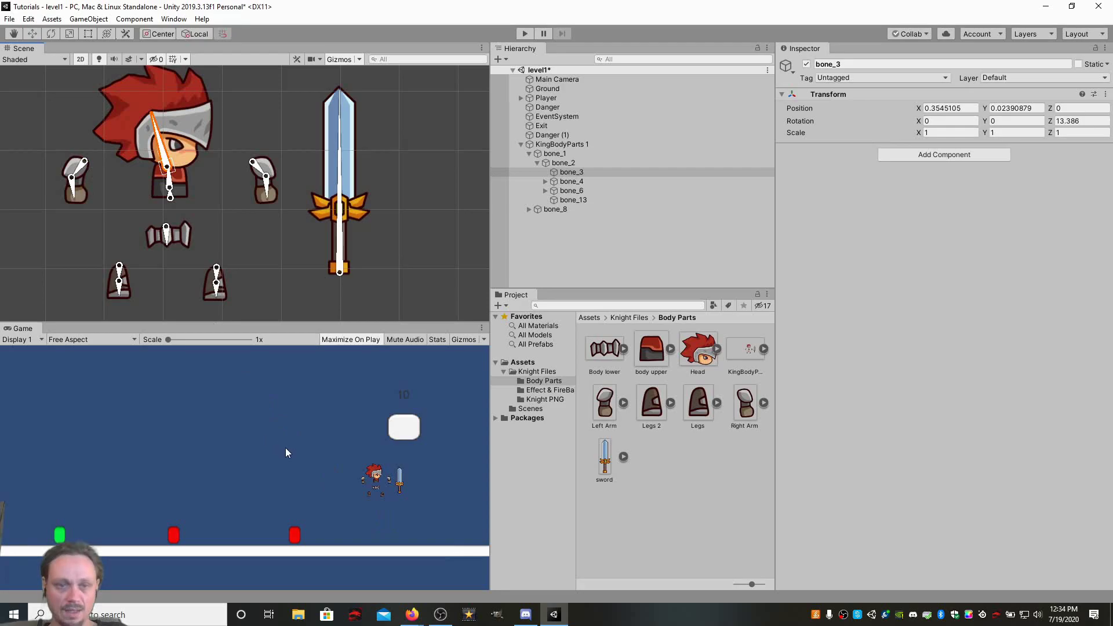
Enlarge the knight in the Game view by raising its Scale.
scroll(286, 447, "up", 3)
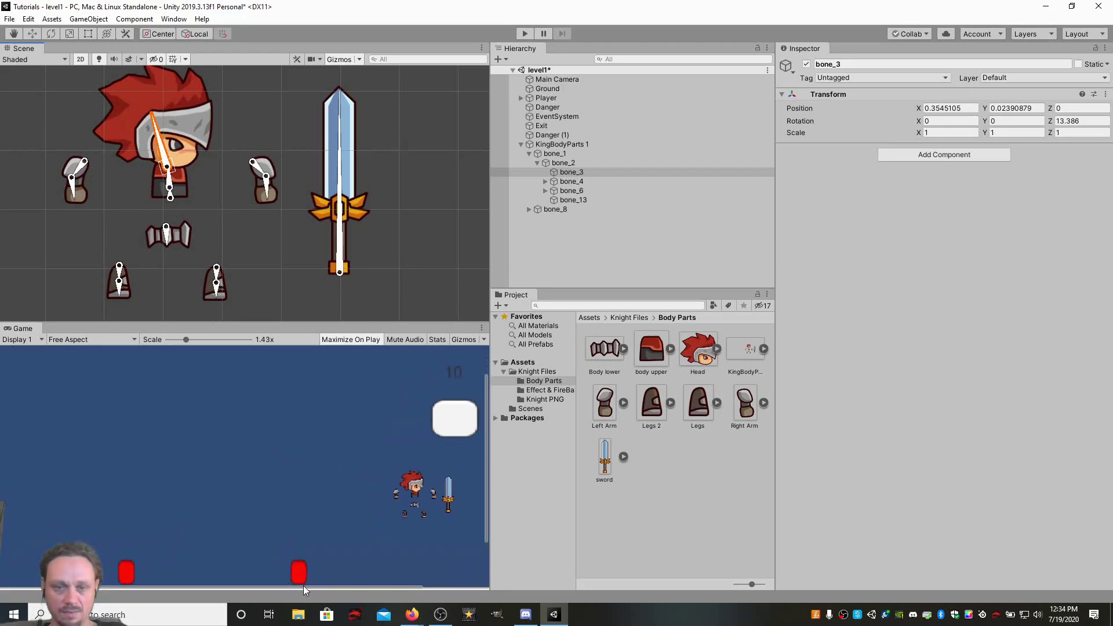
scroll(311, 561, "down", 1)
scroll(319, 583, "down", 1)
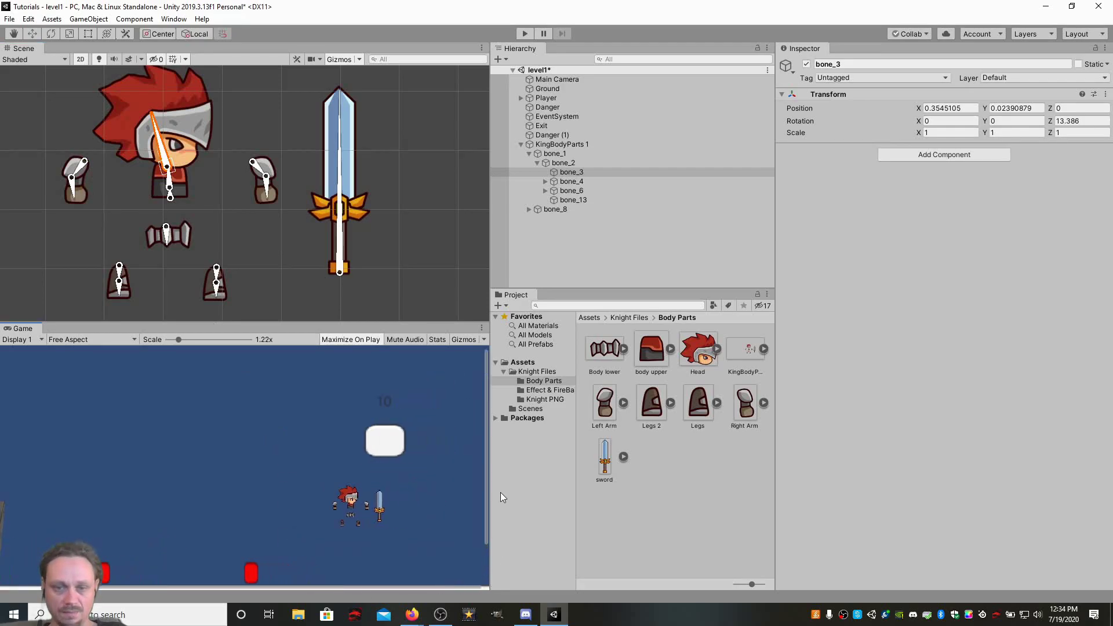
left_click_drag(485, 502, 488, 520)
scroll(439, 488, "up", 5)
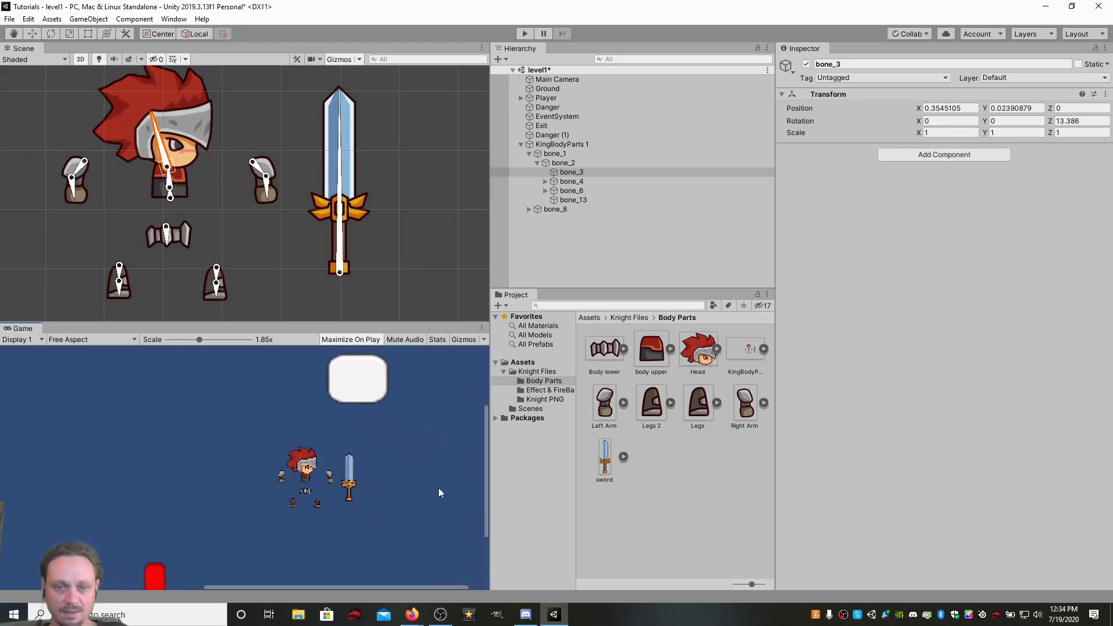
scroll(438, 488, "up", 3)
scroll(439, 488, "down", 1)
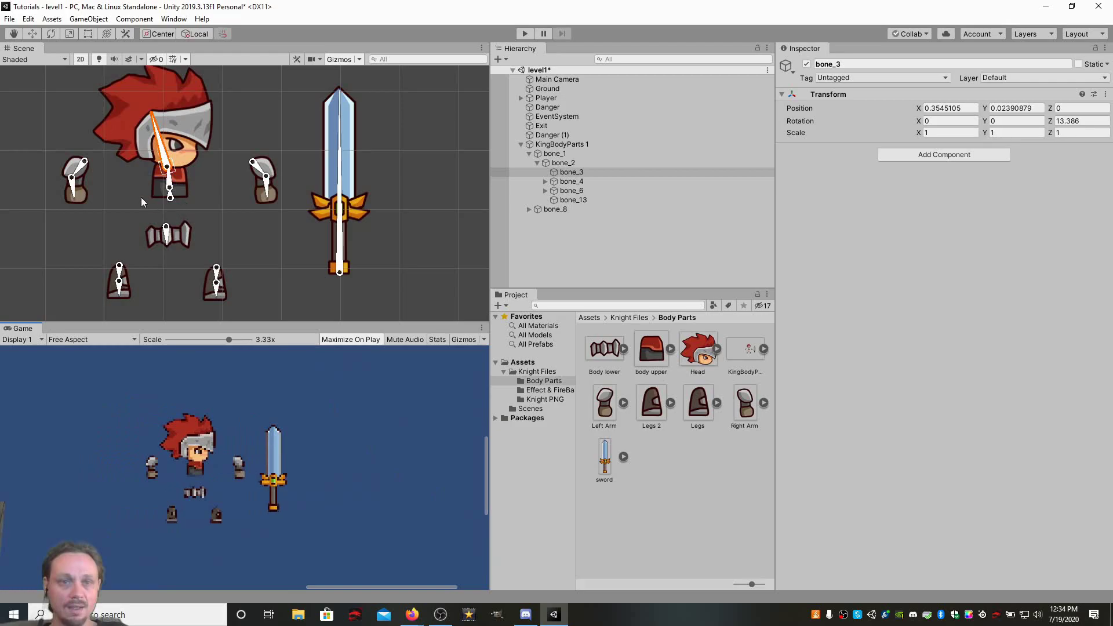
Drag both arms, the hips and both legs into place on the knight's torso.
left_click_drag(83, 165, 158, 170)
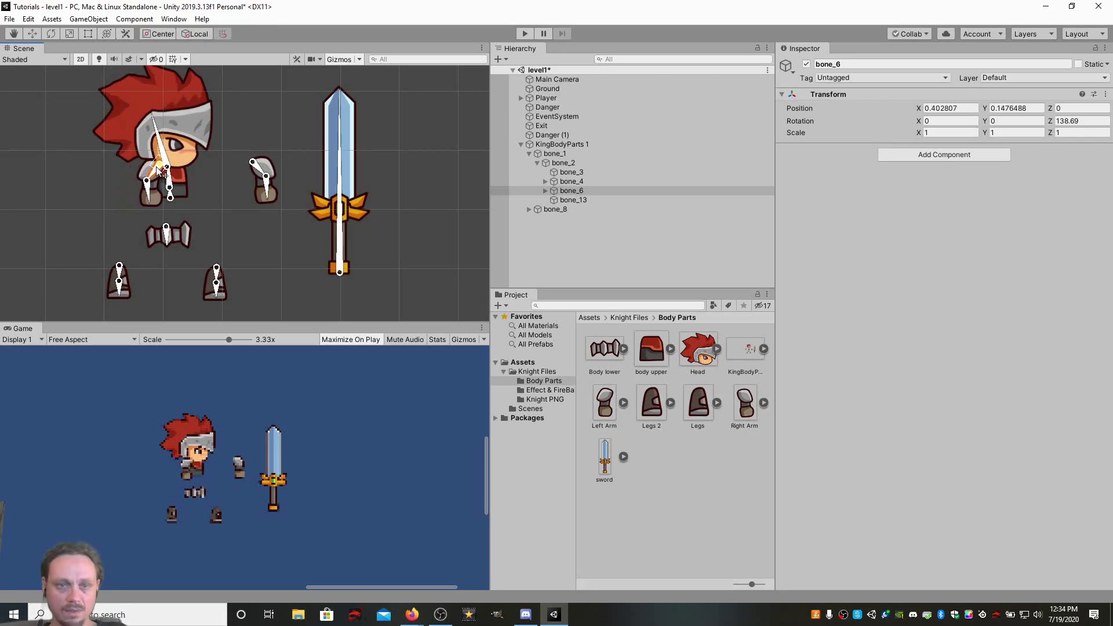
left_click_drag(252, 165, 182, 168)
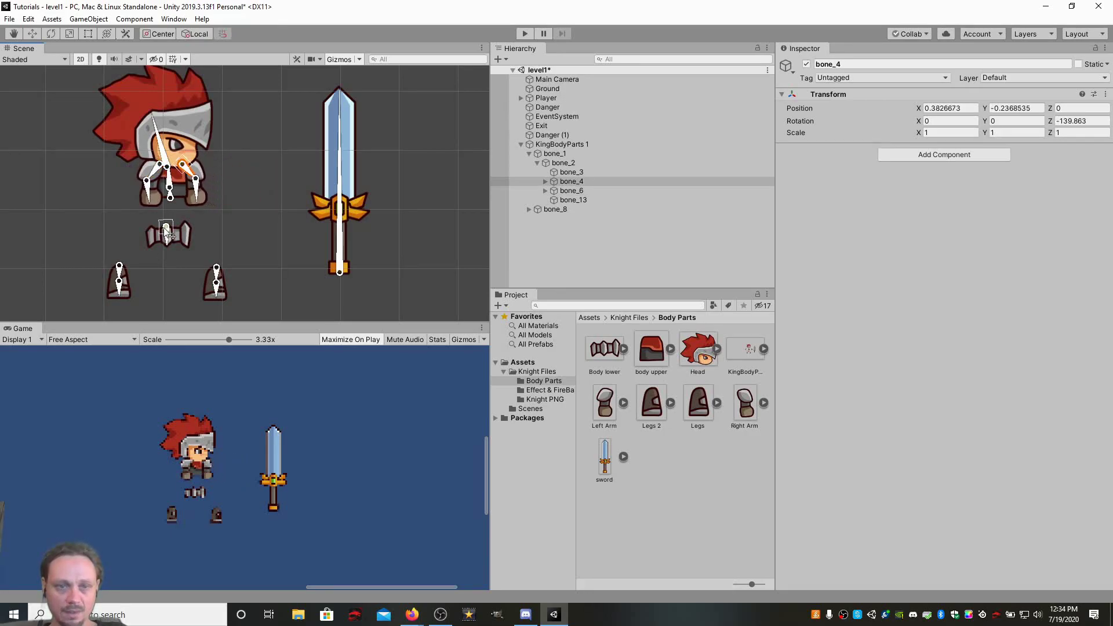
left_click_drag(166, 232, 169, 196)
left_click_drag(127, 242, 164, 218)
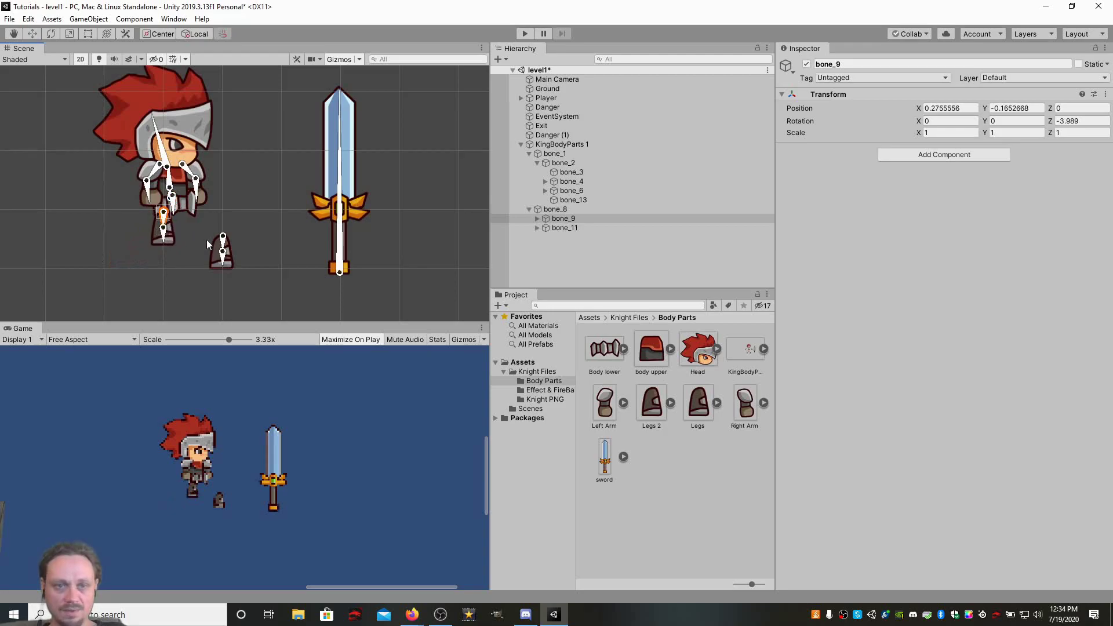
left_click_drag(223, 238, 187, 215)
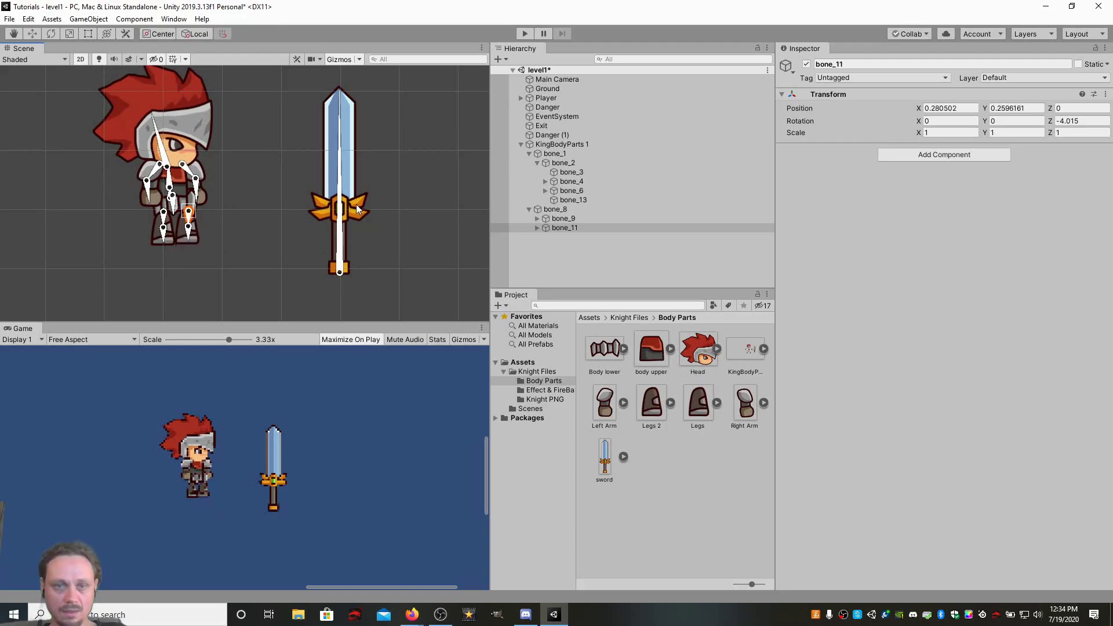
Position sword bone bone_13 across the body at rotation 146, then select Danger (1).
left_click_drag(340, 272, 163, 247)
left_click_drag(162, 89, 65, 339)
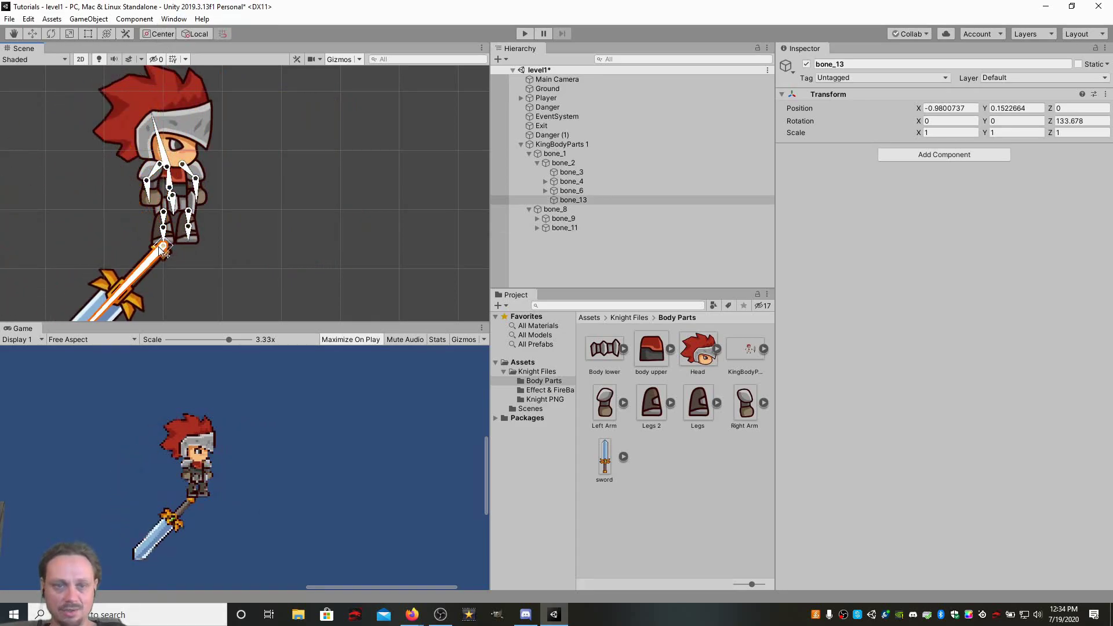
left_click_drag(162, 250, 207, 87)
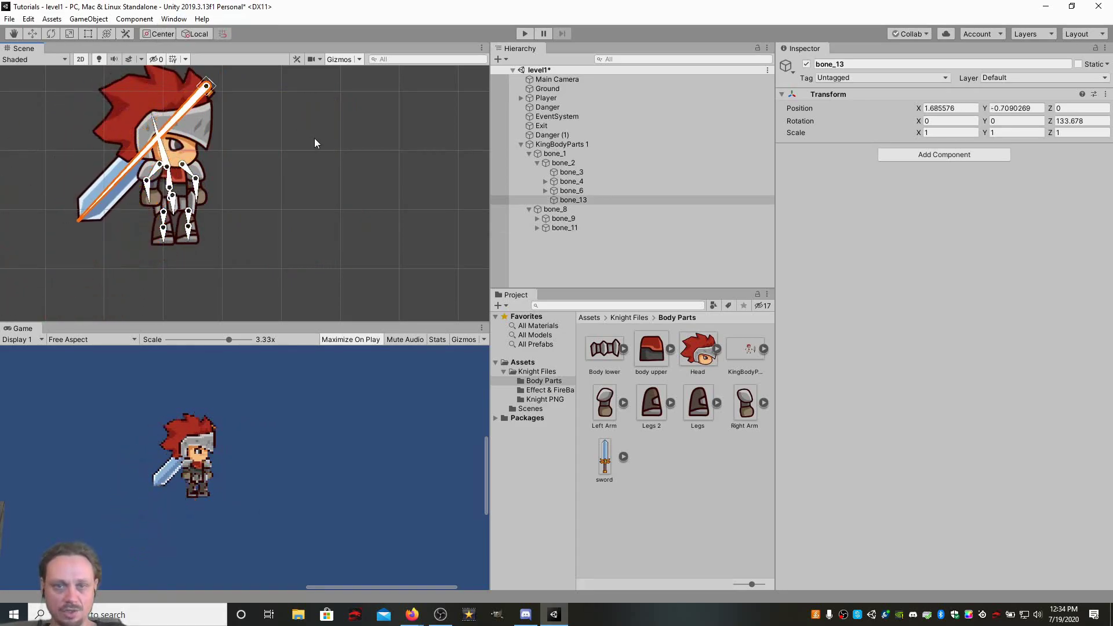
middle_click_drag(316, 142, 361, 199)
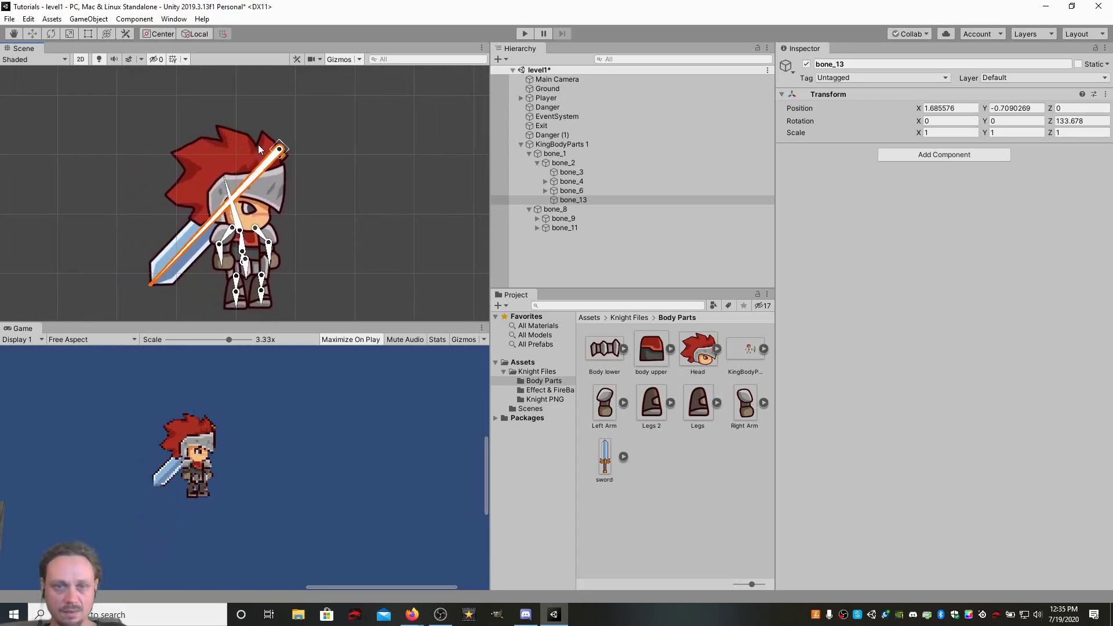
left_click_drag(280, 150, 290, 138)
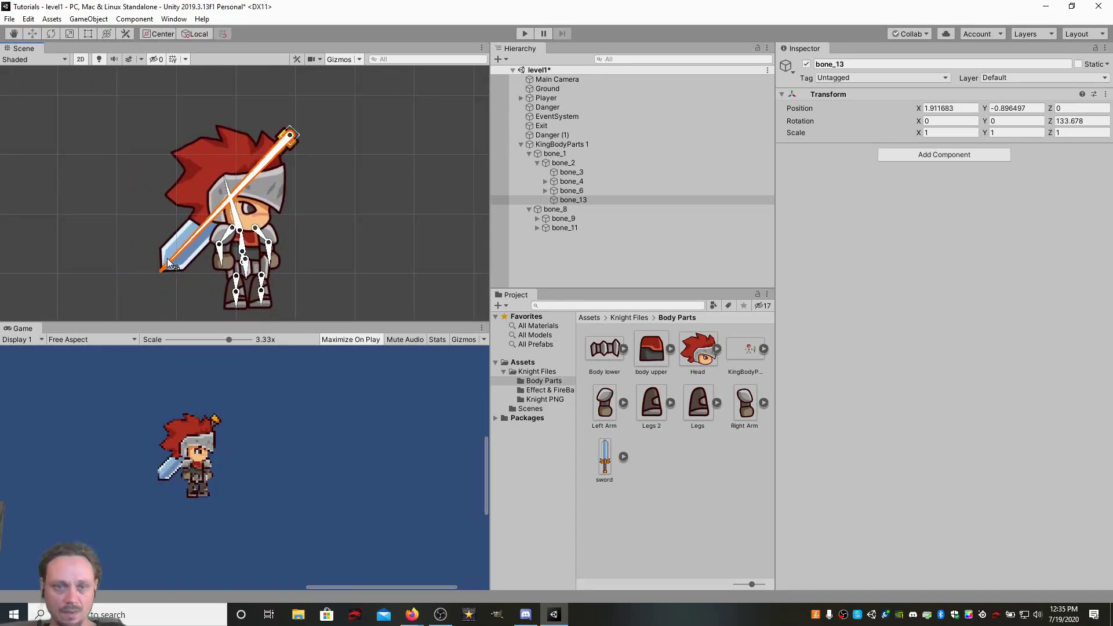
left_click_drag(171, 264, 200, 294)
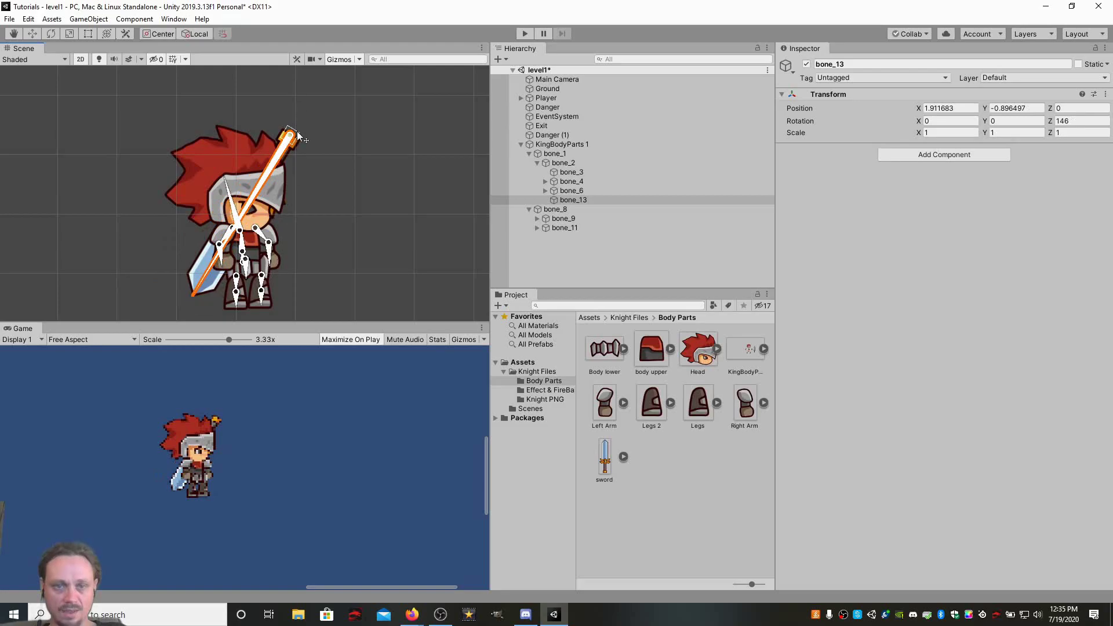
left_click_drag(297, 136, 292, 134)
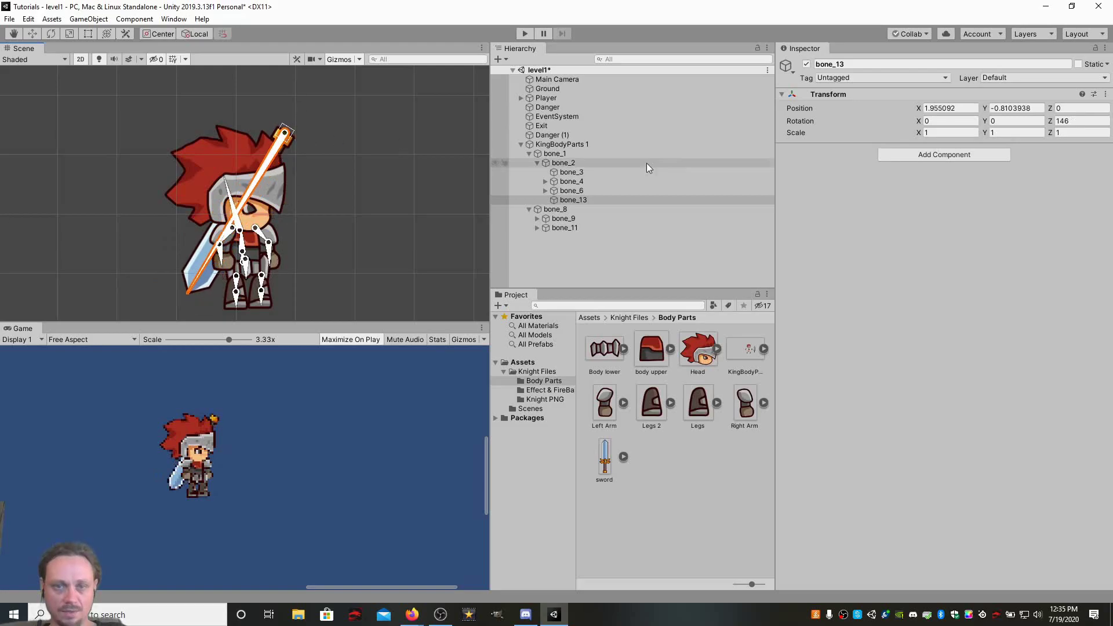
left_click(555, 135)
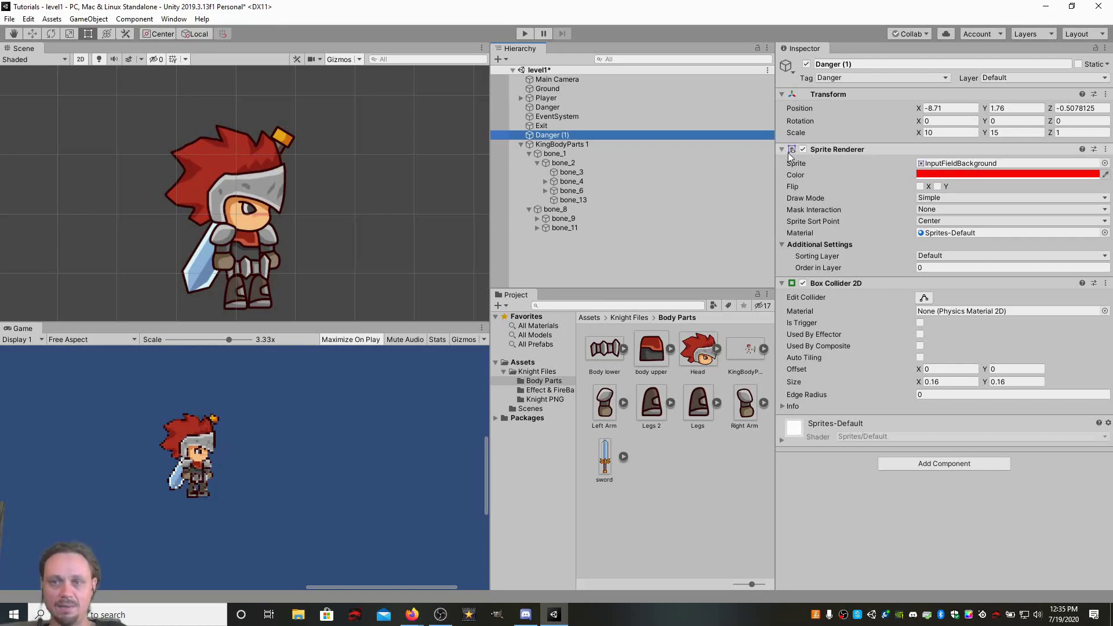
Collapse Danger (1)'s Sprite Renderer and select KingBodyParts 1 to show its thirteen-bone sprite skin.
left_click(781, 150)
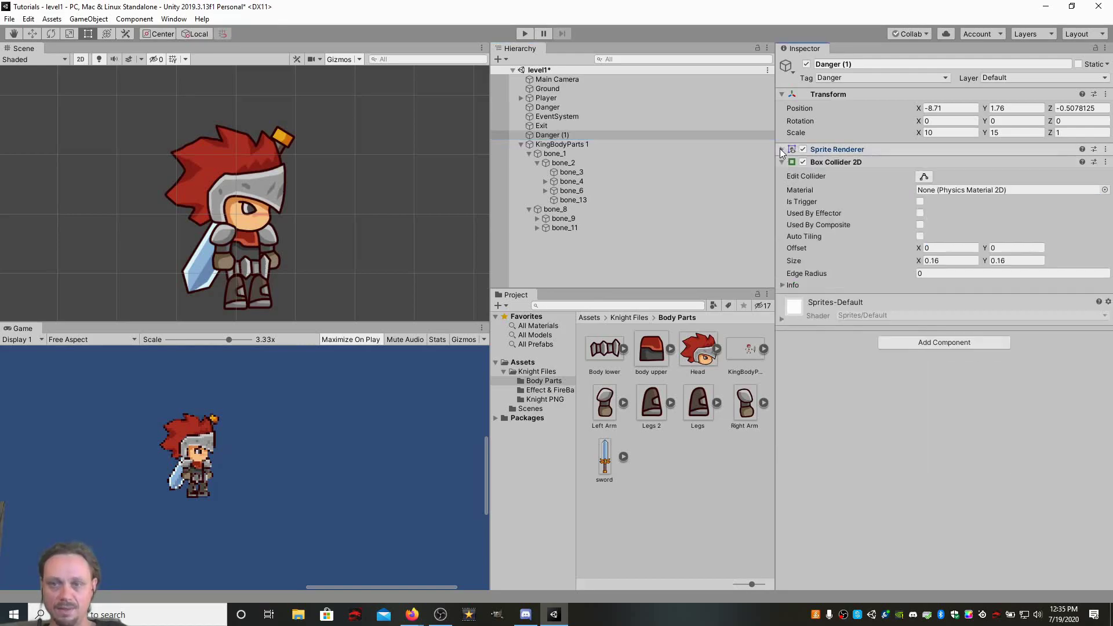
left_click(542, 145)
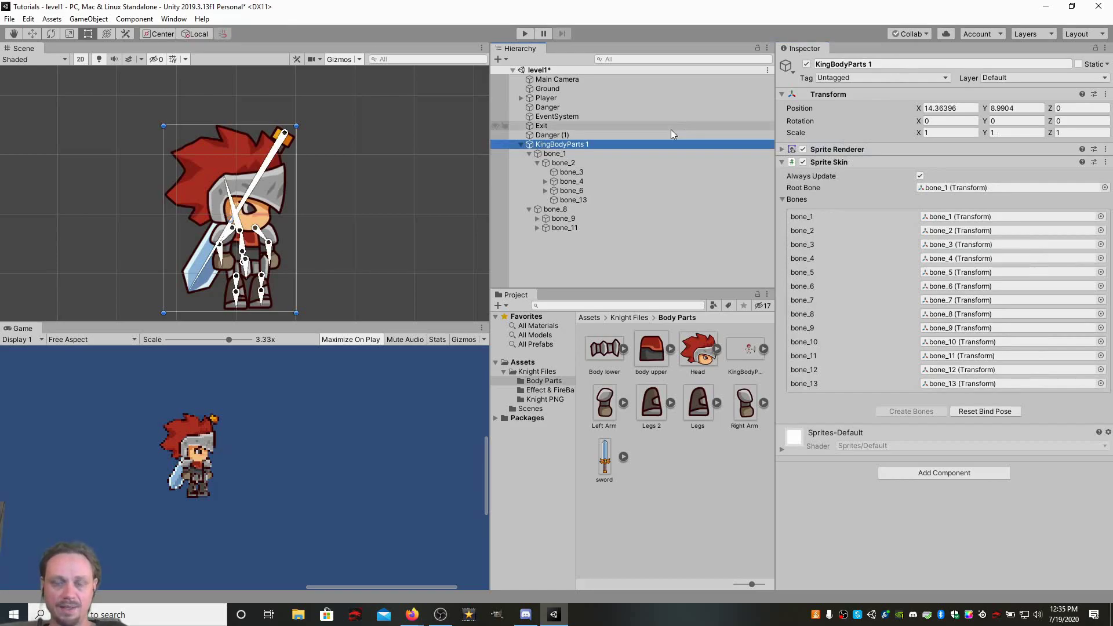
scroll(289, 450, "down", 6)
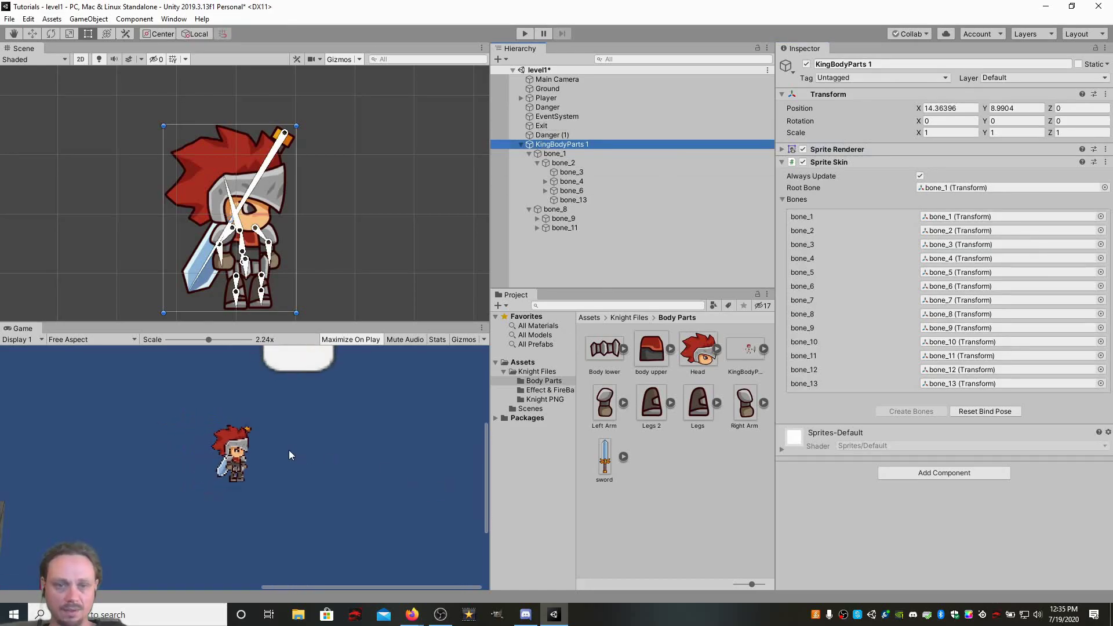
scroll(290, 454, "down", 1)
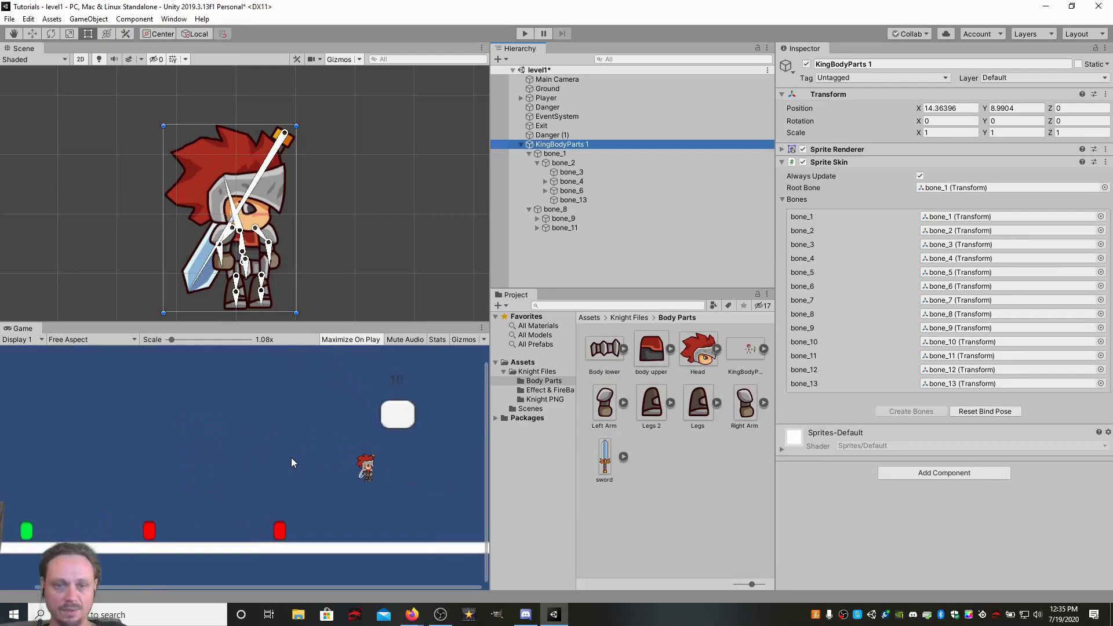
left_click(400, 500)
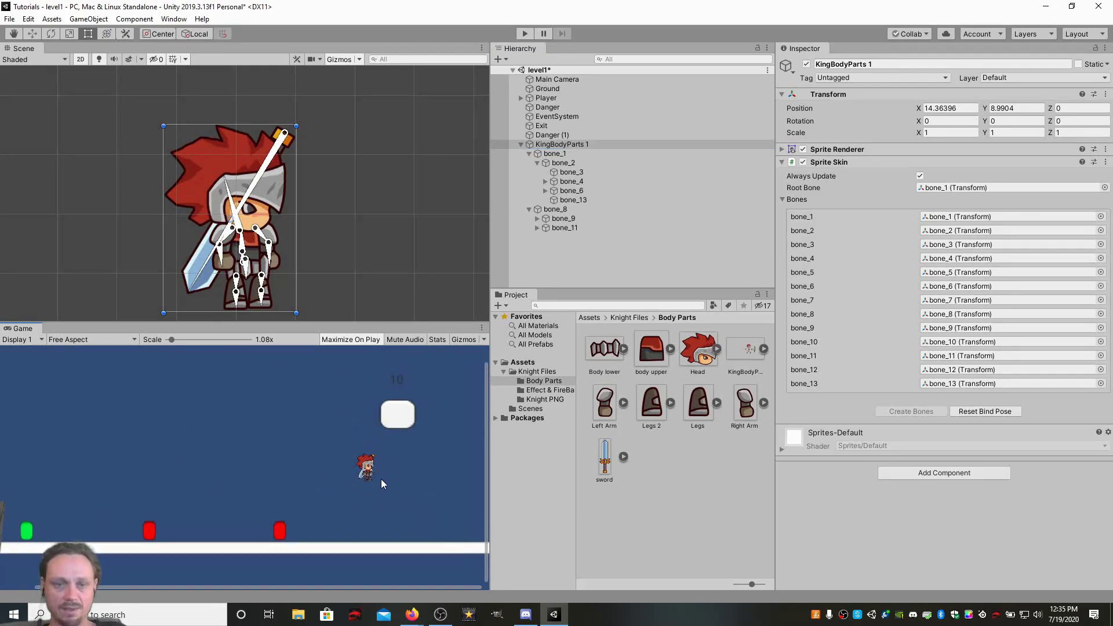
scroll(389, 468, "down", 2)
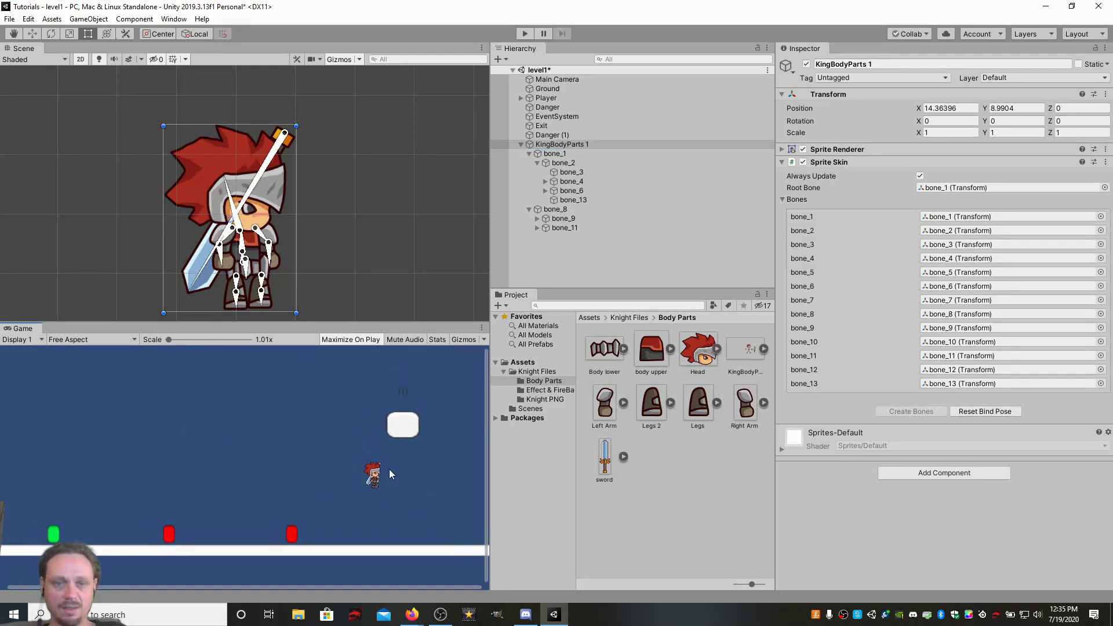
left_click(579, 136)
left_click(579, 143)
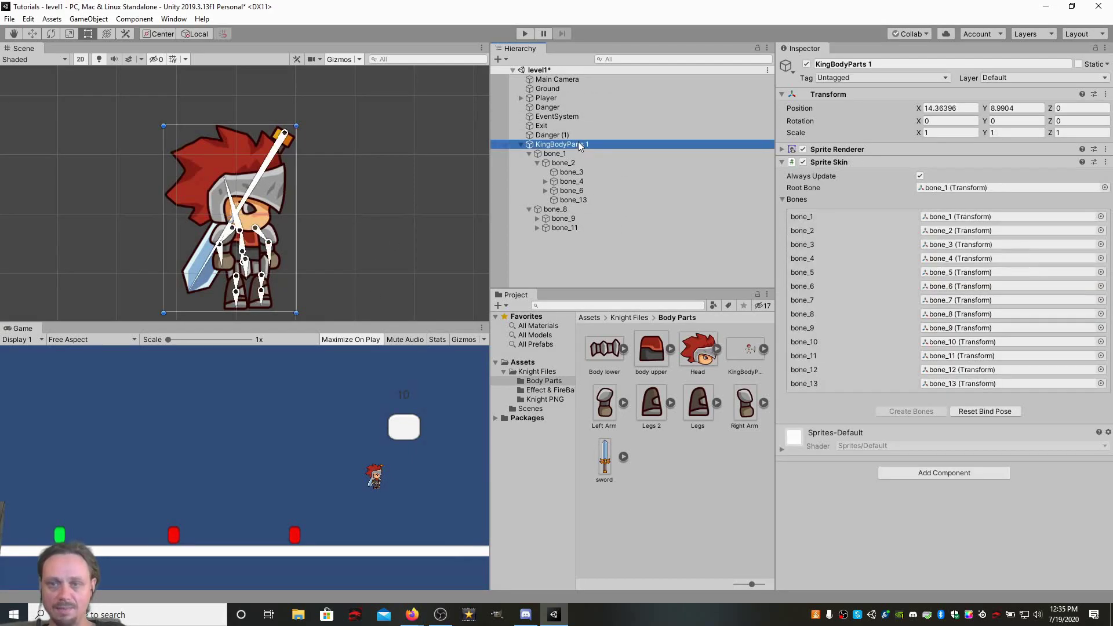
Set the knight KingBodyParts 1's Transform Scale to 5 on X, Y and Z.
left_click(939, 134)
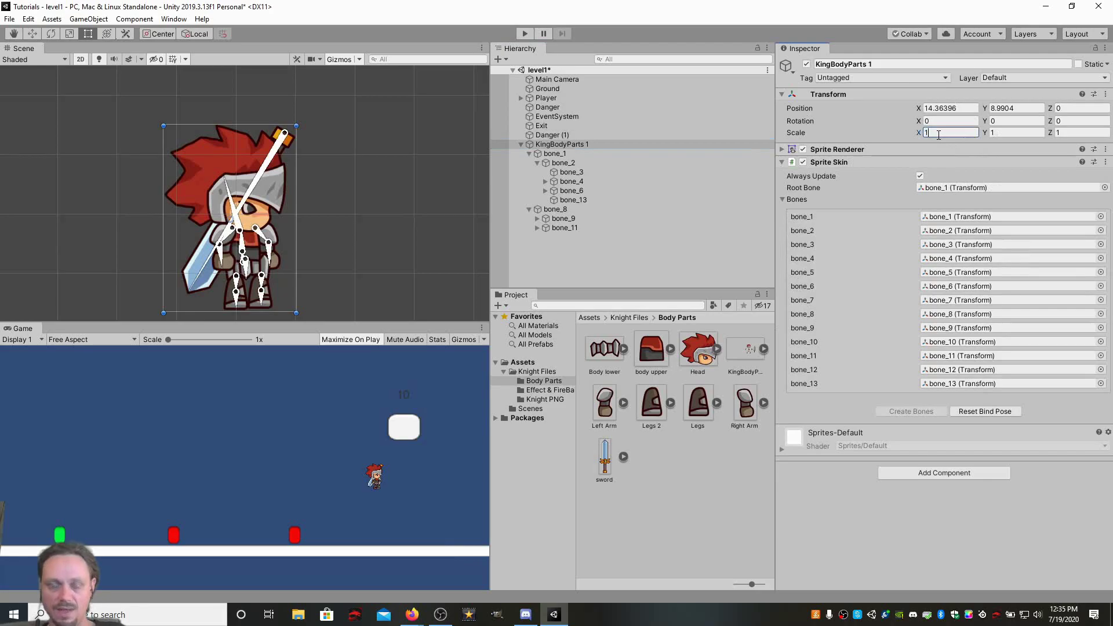
type(".7")
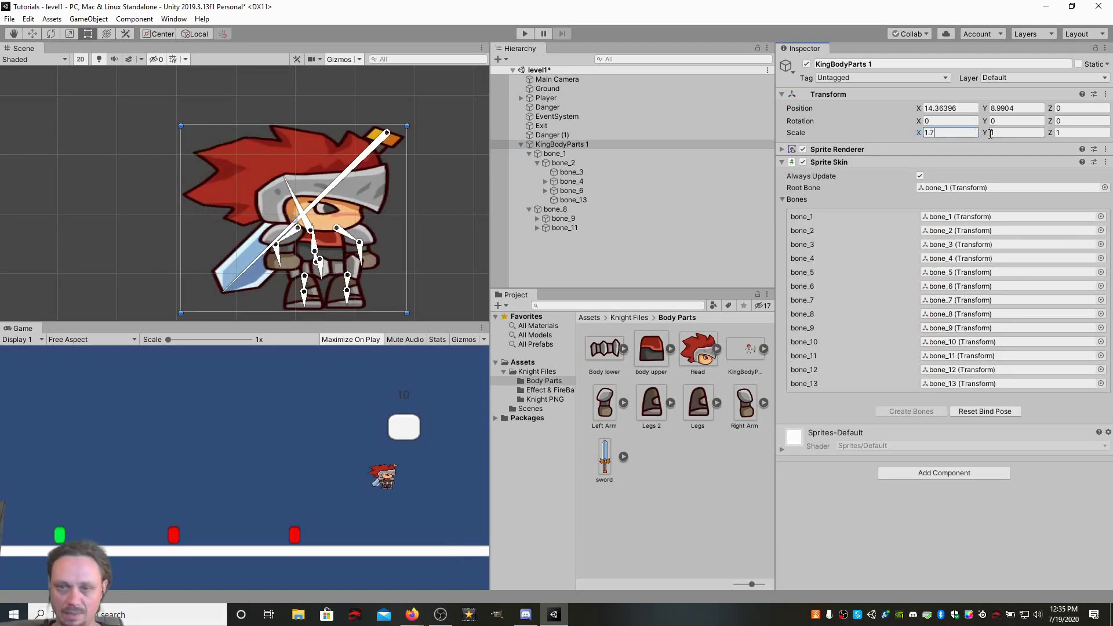
key("Return")
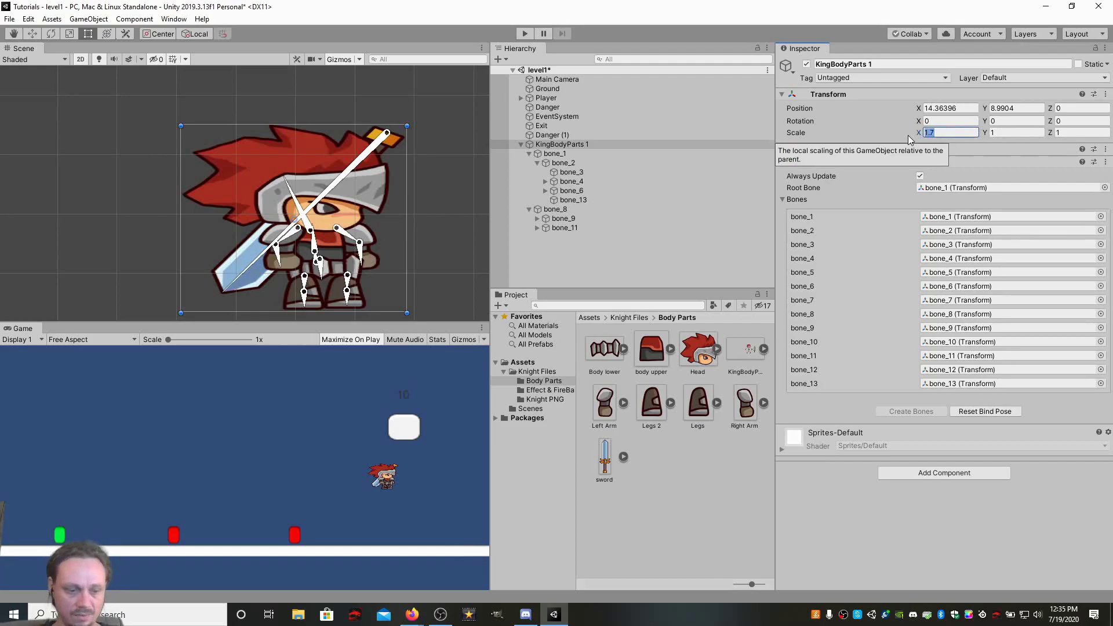
type("5")
key("Tab")
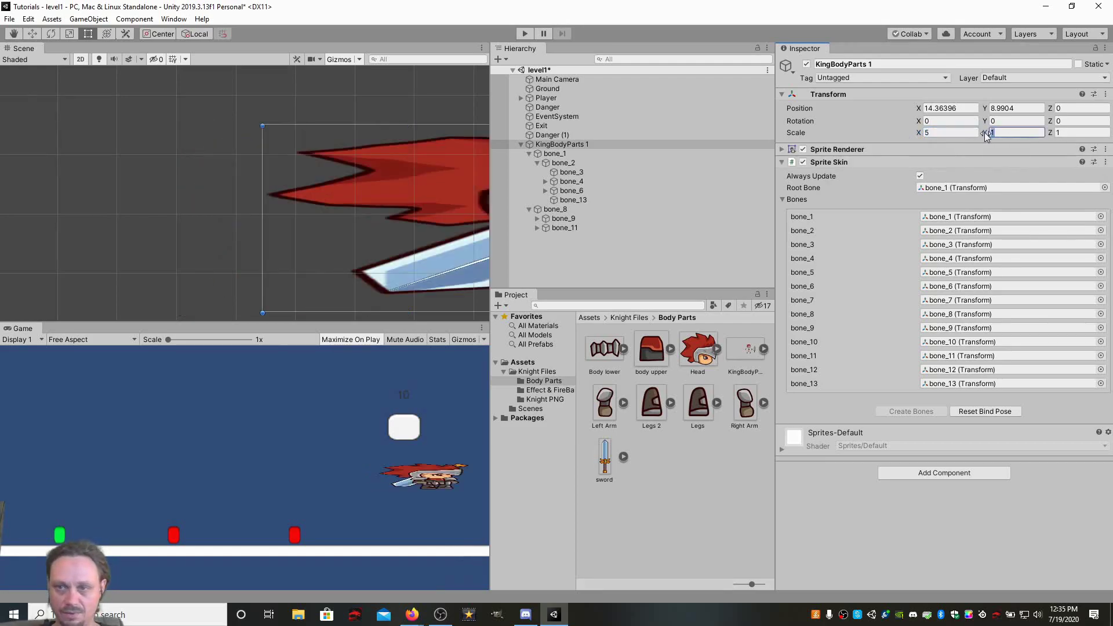
type("5")
left_click(1057, 133)
type("5")
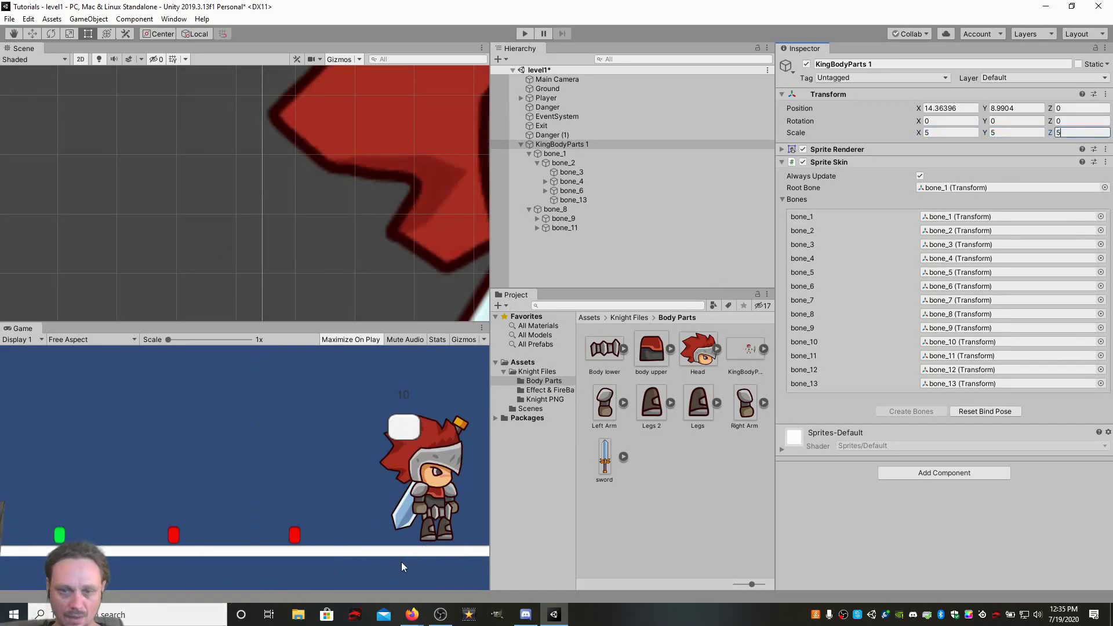
Move the knight left with the Move tool to about Position X -9.2.
scroll(391, 240, "down", 10)
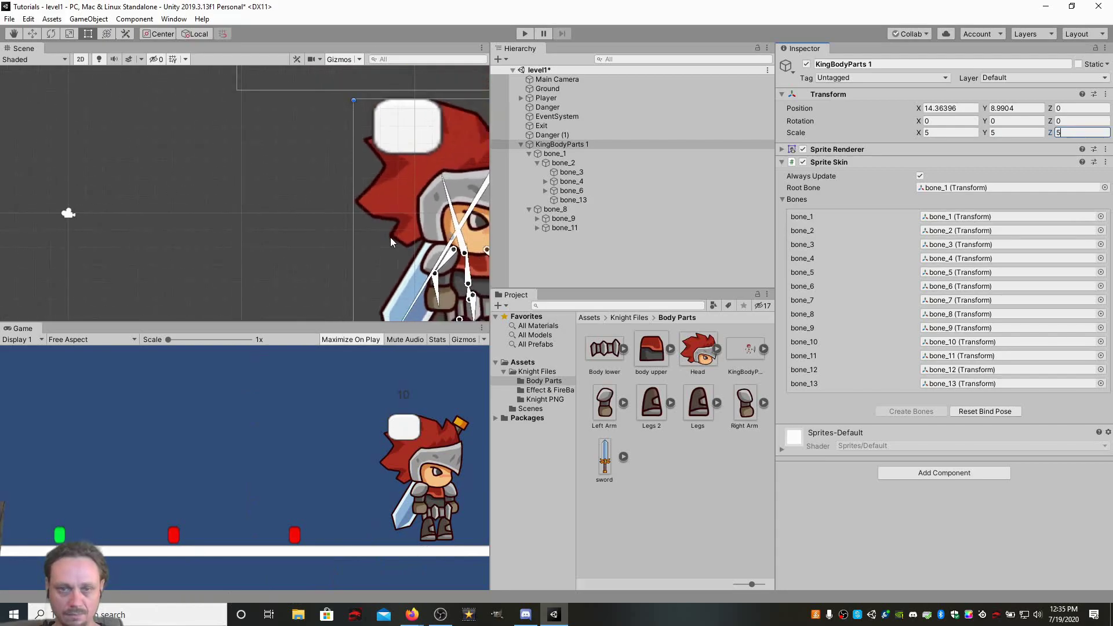
middle_click_drag(391, 241, 267, 237)
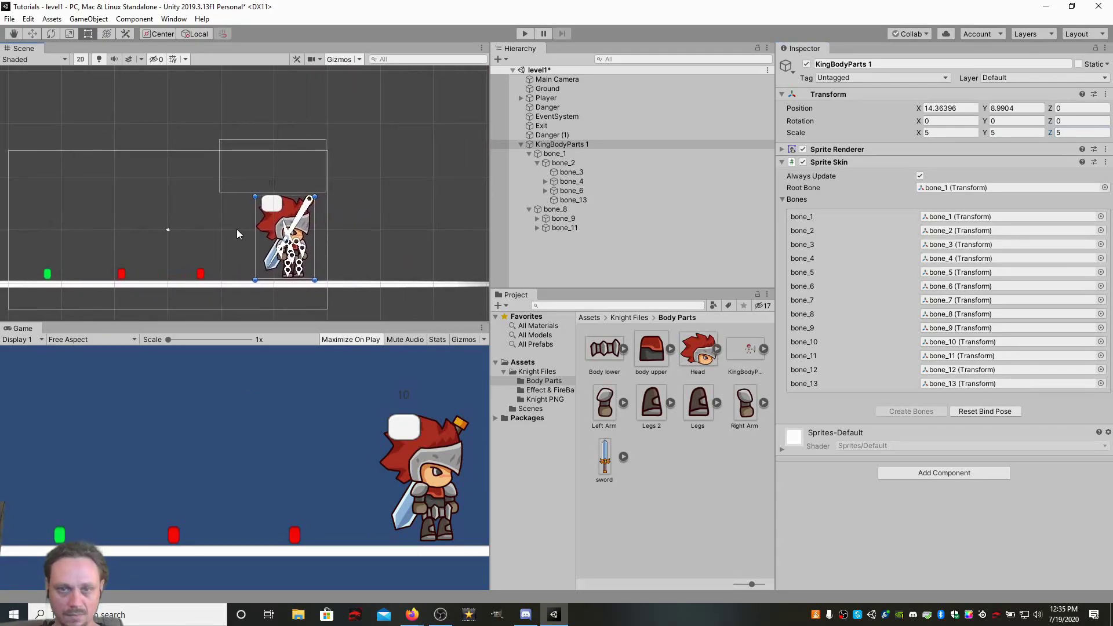
left_click(550, 150)
key("w")
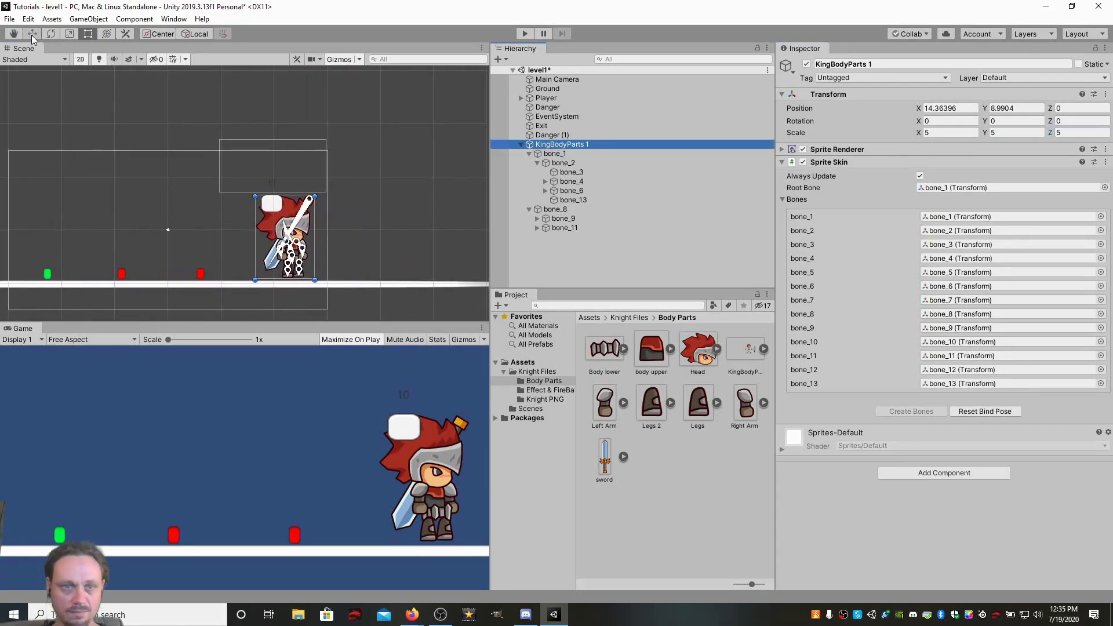
left_click_drag(332, 237, 208, 244)
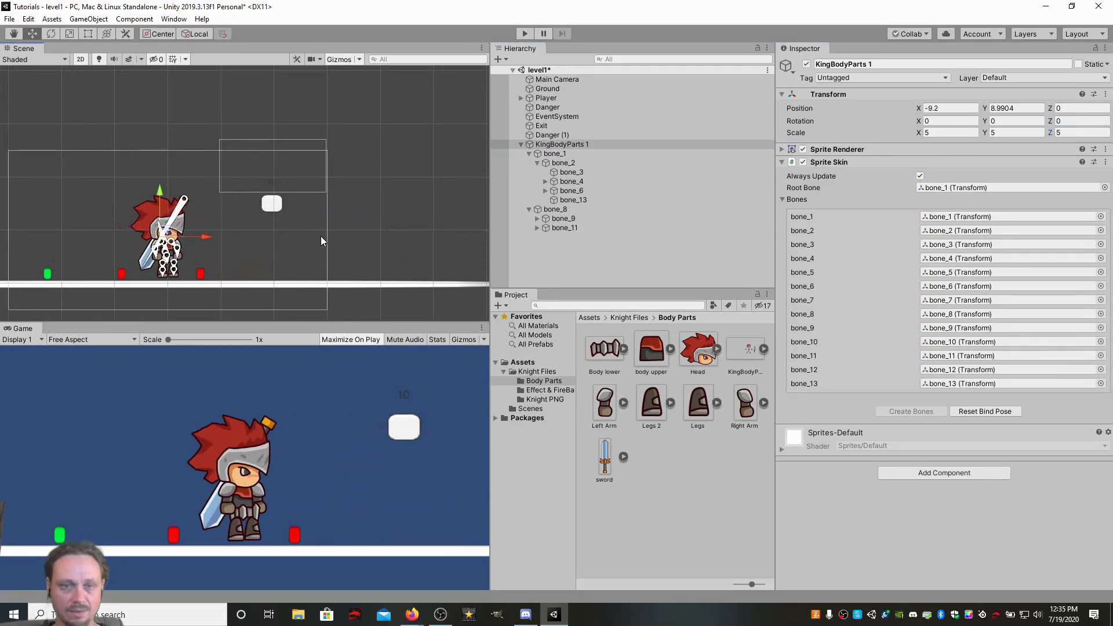
Frame the knight and nudge leg bone bone_9 and bone_8 to X 1.779007, Y -0.680287.
scroll(321, 235, "up", 3)
key("f")
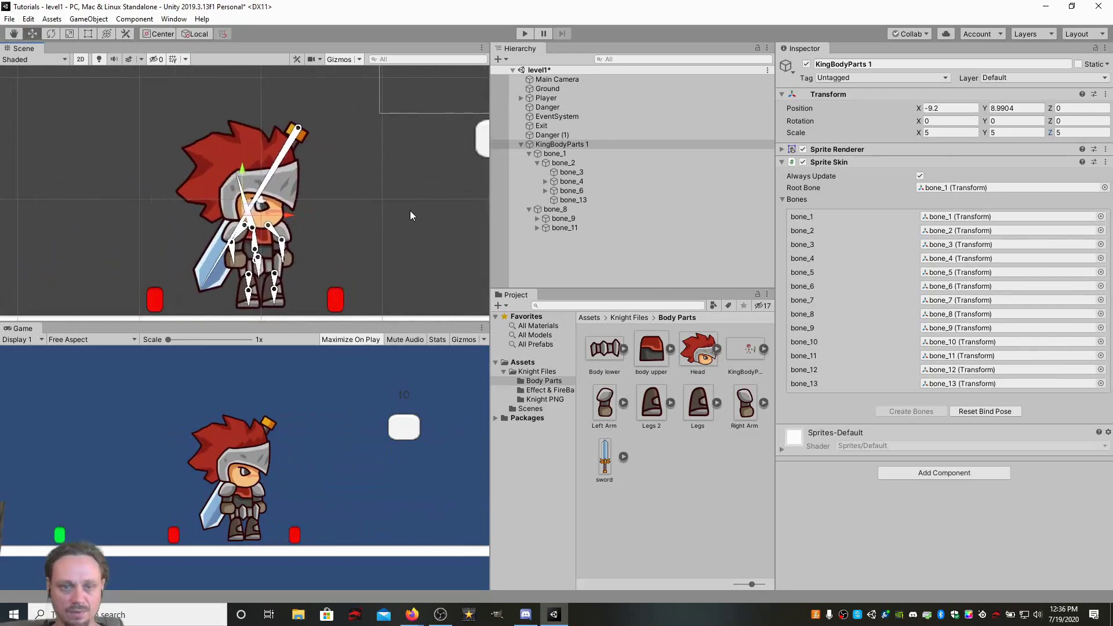
scroll(409, 210, "up", 2)
middle_click_drag(409, 228, 454, 163)
scroll(409, 203, "up", 2)
left_click(303, 222)
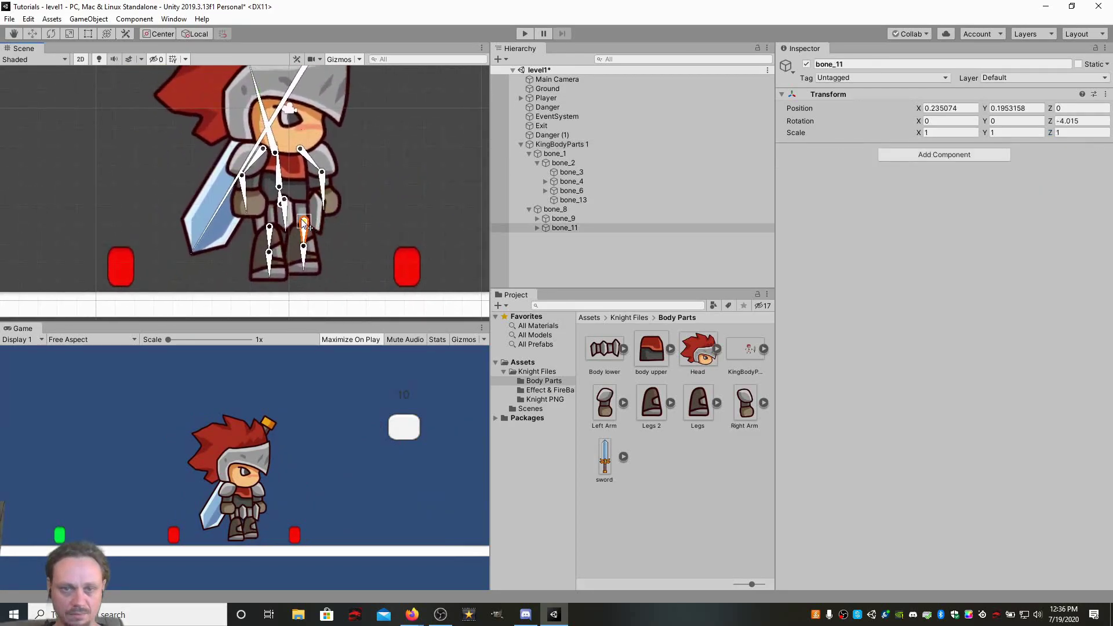
left_click_drag(269, 227, 271, 228)
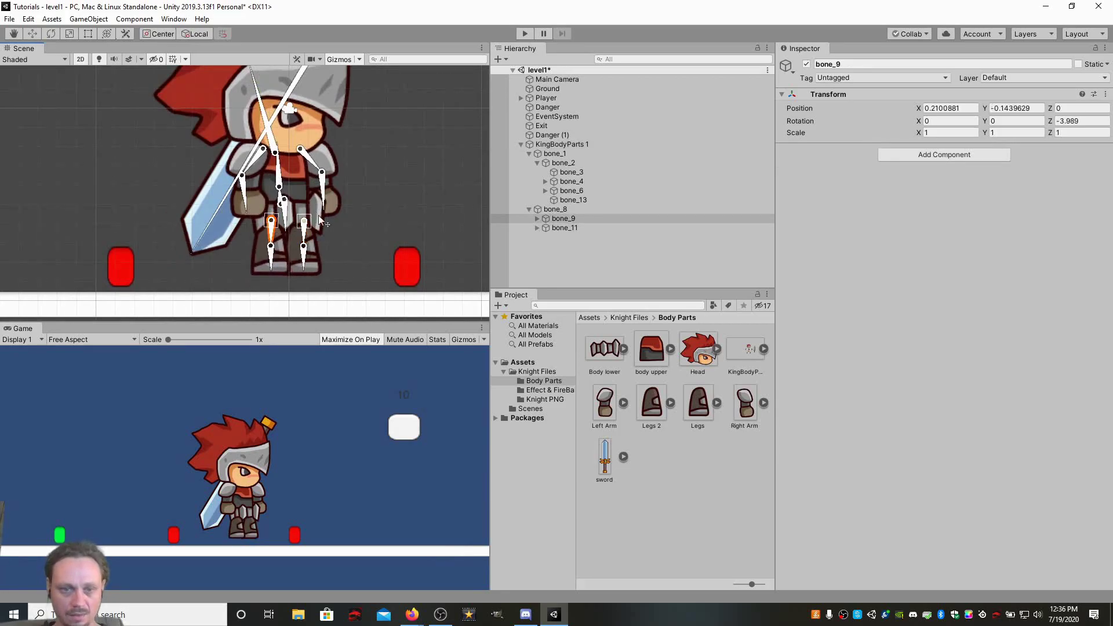
left_click_drag(287, 202, 284, 194)
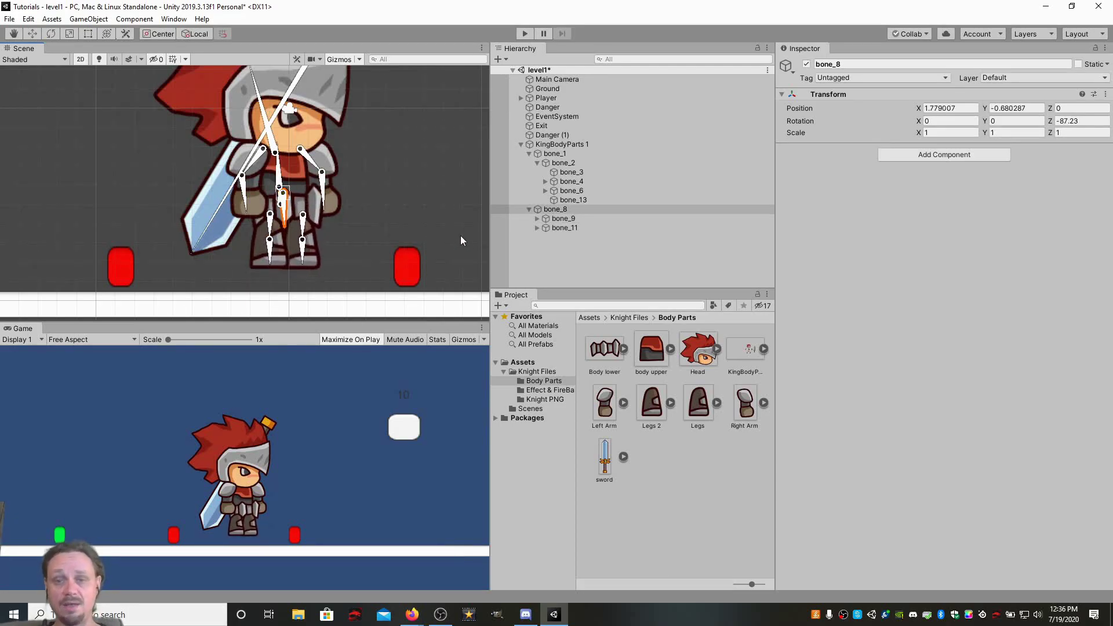
From Window > Animation, create and save the knightWave clip for KingBodyParts 1 in Body Parts.
left_click(592, 144)
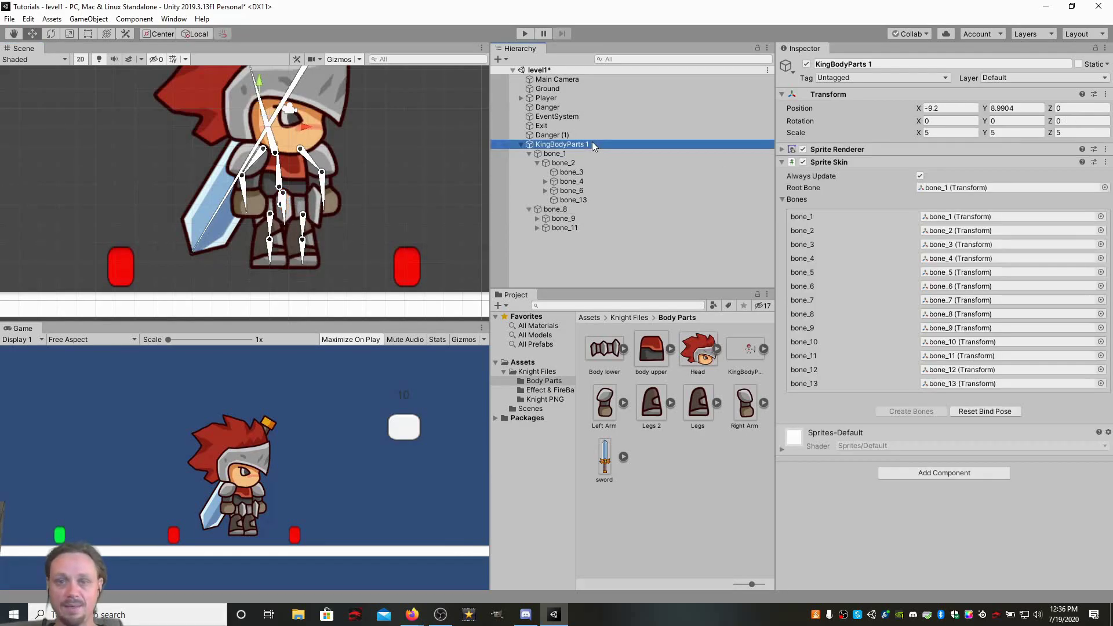
right_click(593, 145)
left_click(566, 143)
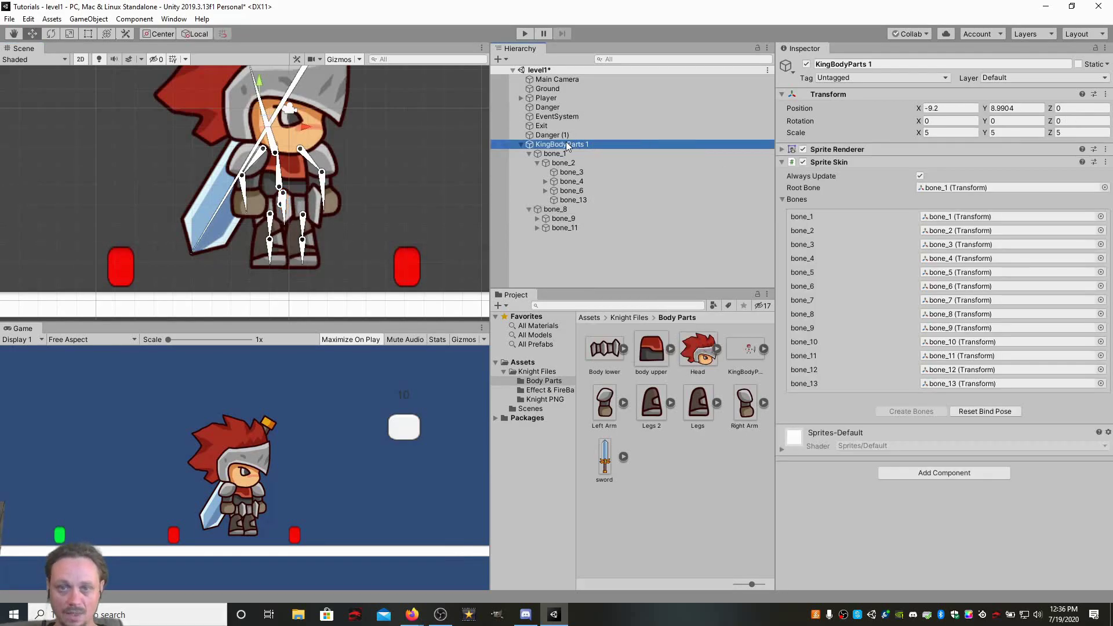
left_click(166, 21)
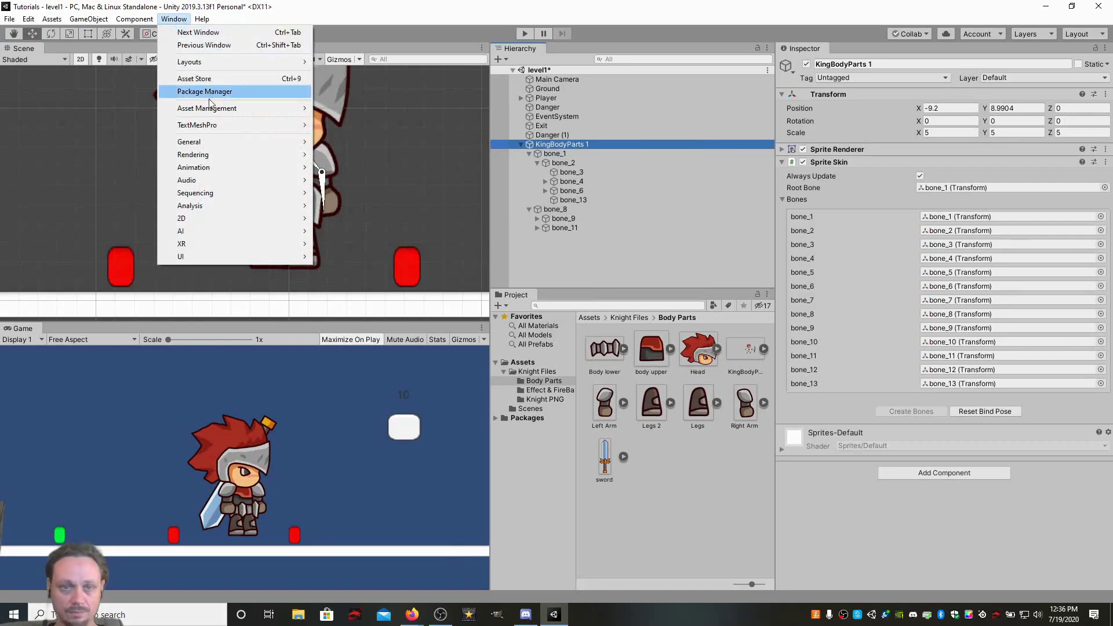
mouse_move(226, 168)
left_click(364, 167)
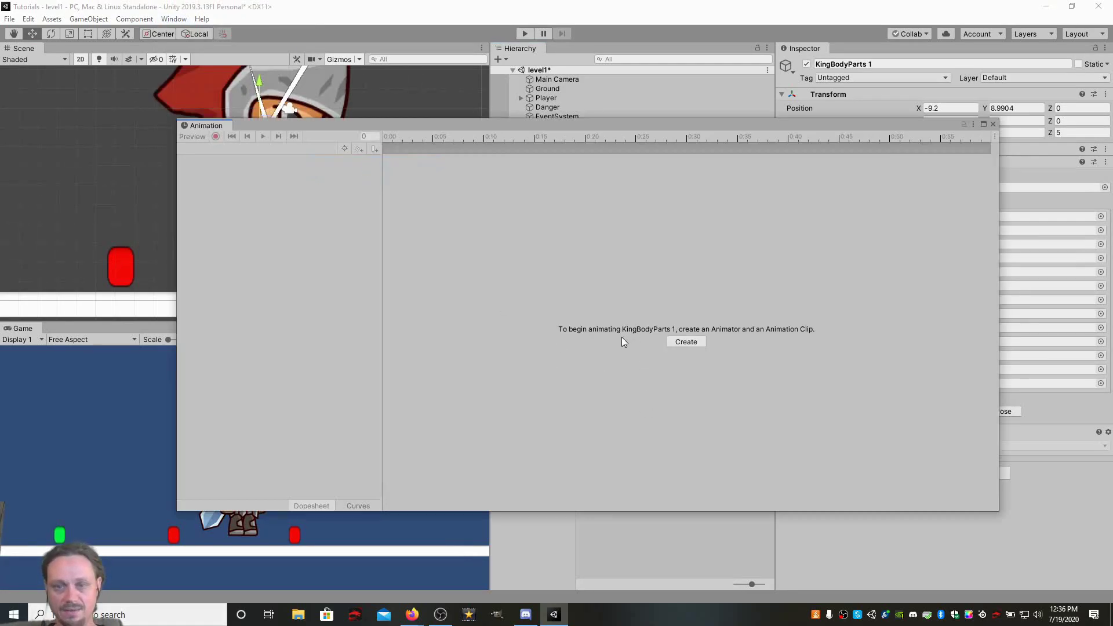
left_click(687, 342)
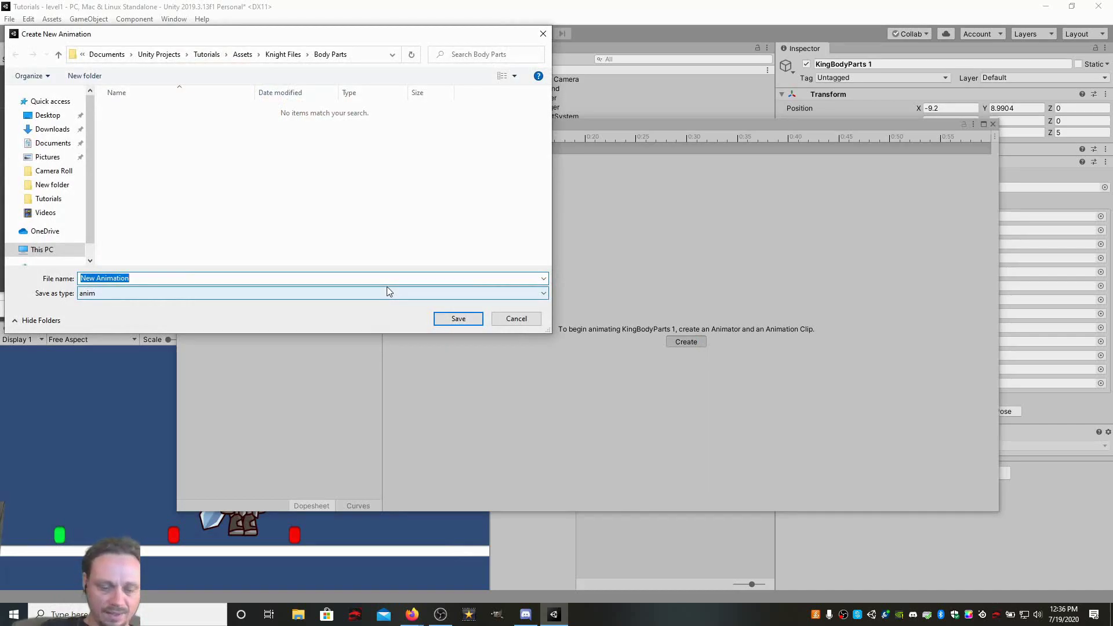
type("knightWave")
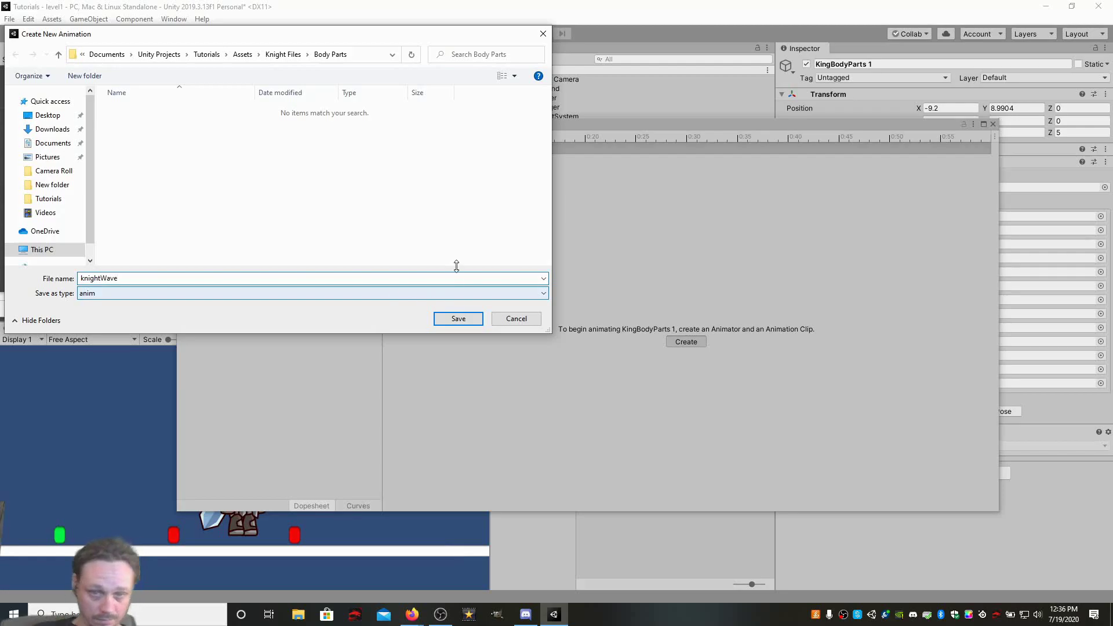
left_click(459, 320)
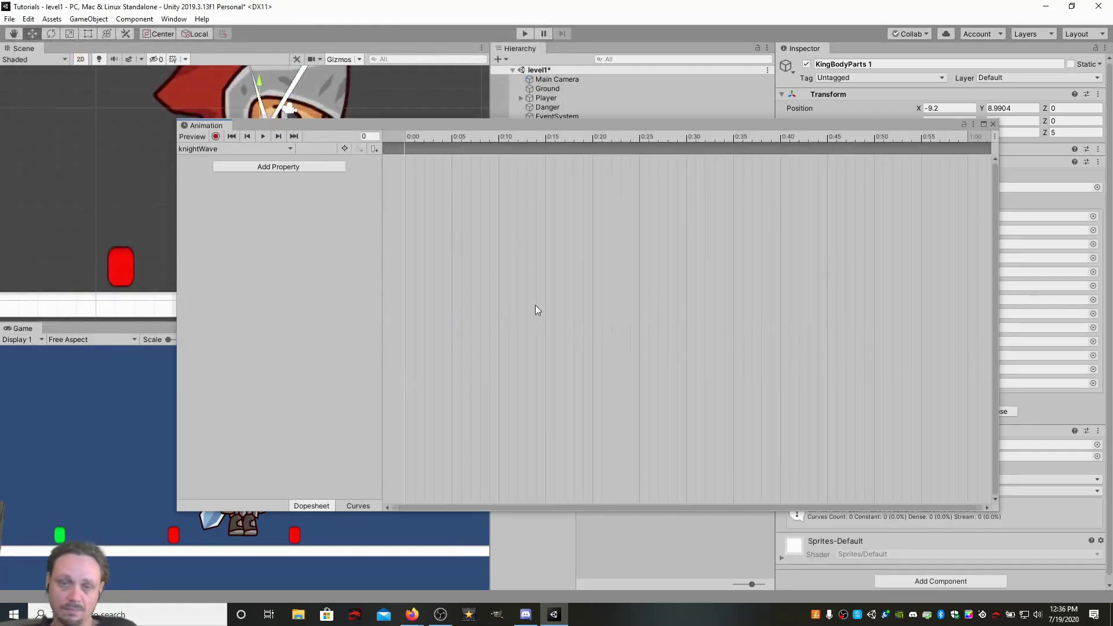
Lower the Animation window and zoom out so the whole knight shows in the Scene.
left_click_drag(622, 125, 527, 333)
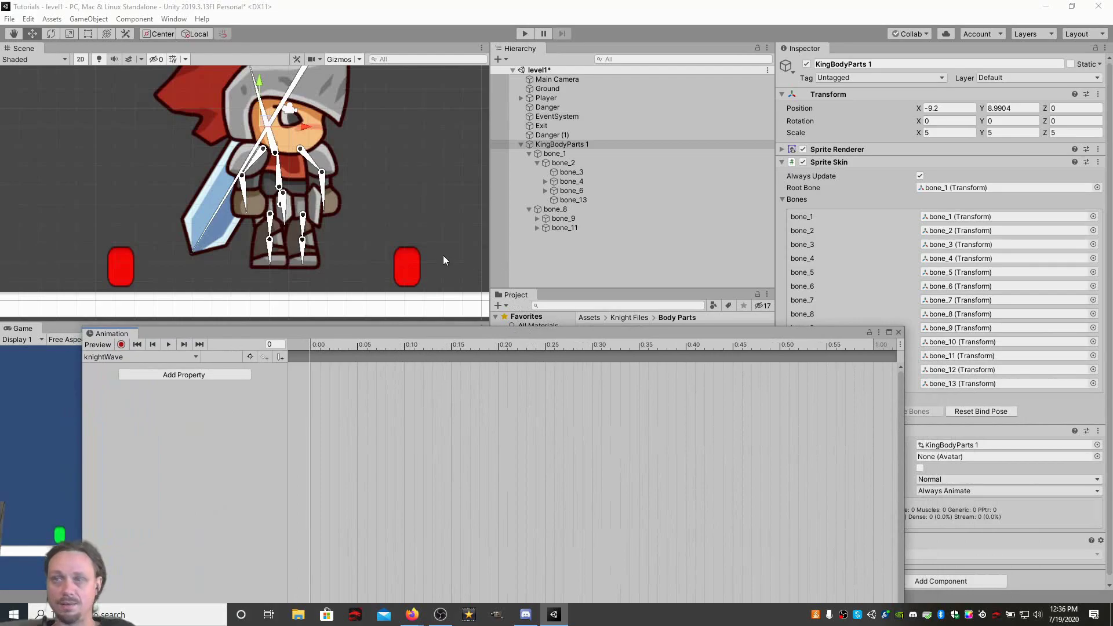
scroll(415, 196, "down", 3)
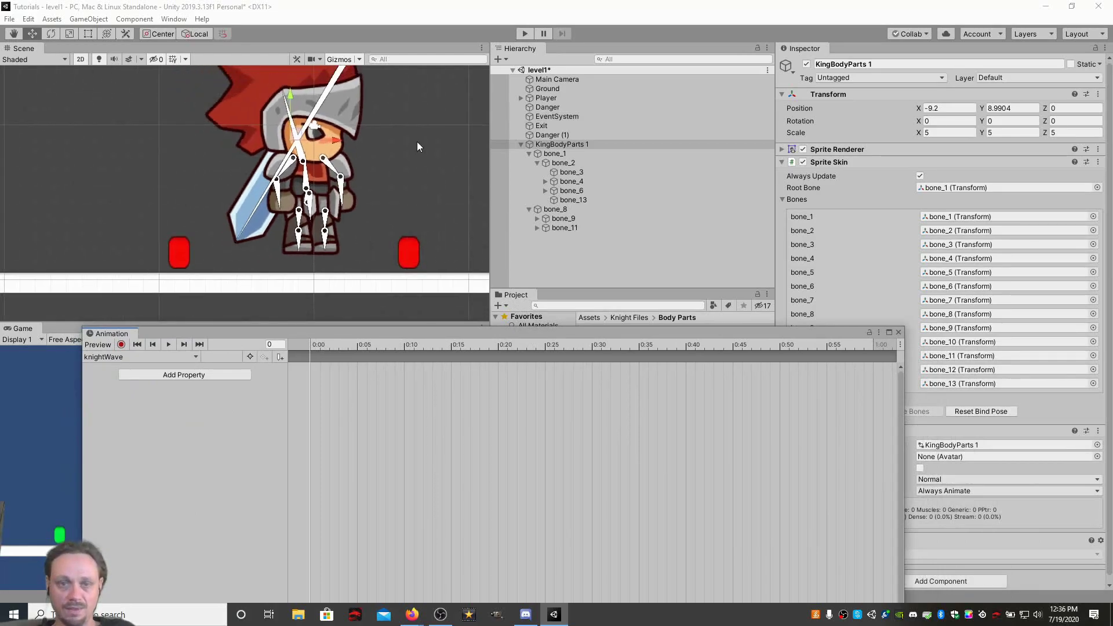
middle_click_drag(417, 149, 398, 169)
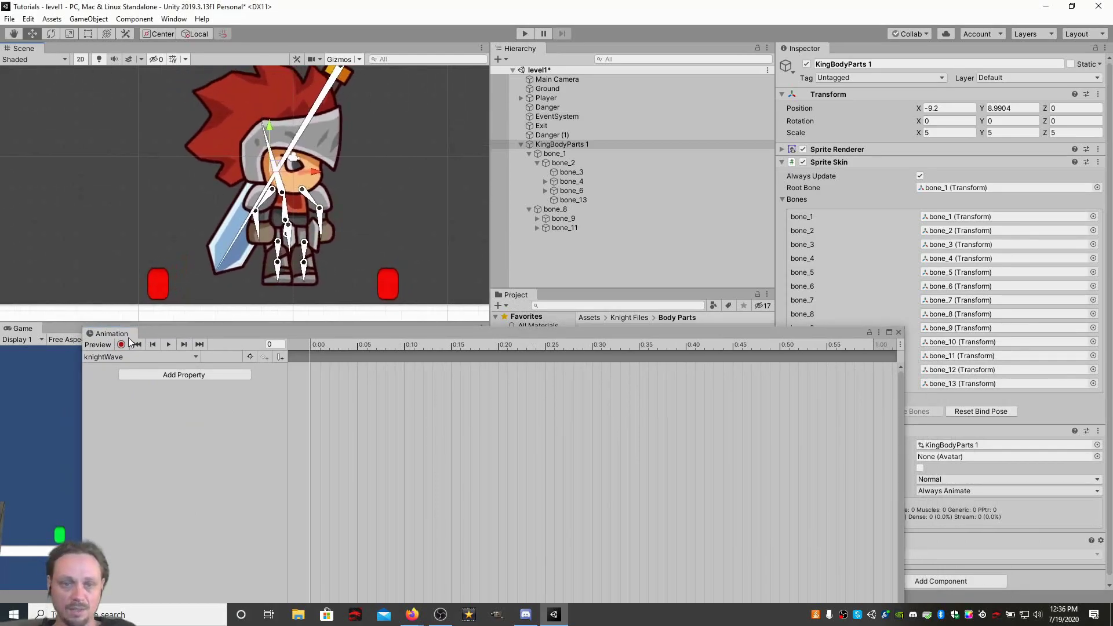
With recording on, key rotations for bone_13, bone_6 and bone_7 at 0:20.
left_click(121, 345)
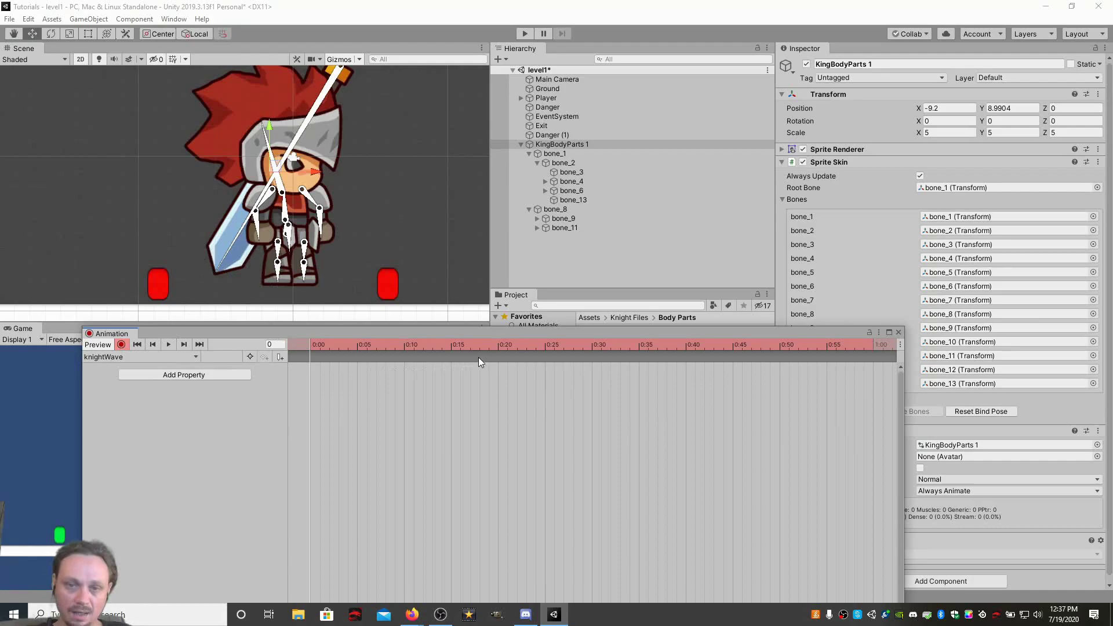
left_click(499, 344)
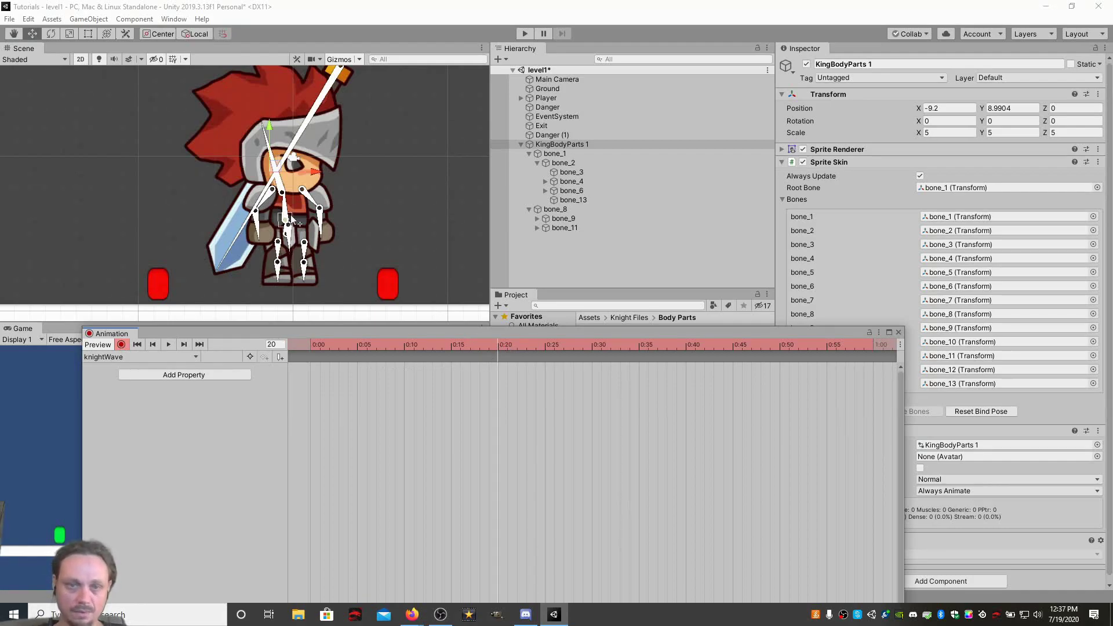
left_click(321, 214)
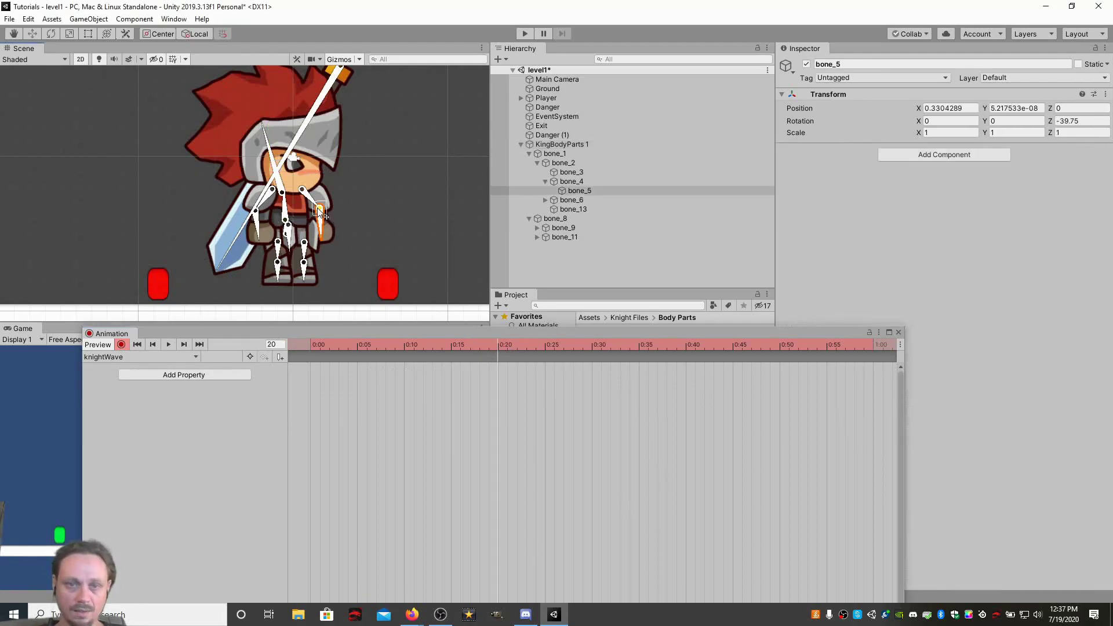
left_click(254, 212)
left_click_drag(253, 213, 252, 207)
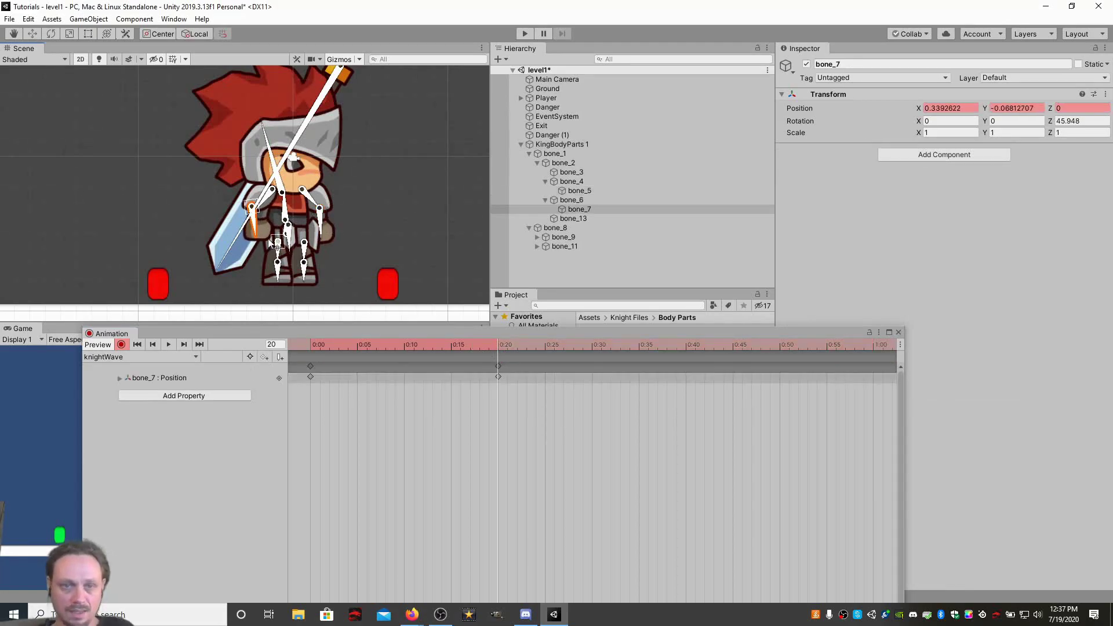
key("ctrl+z")
key("ctrl+z")
key("ctrl+z")
key("ctrl+z")
key("ctrl+z")
key("ctrl+z")
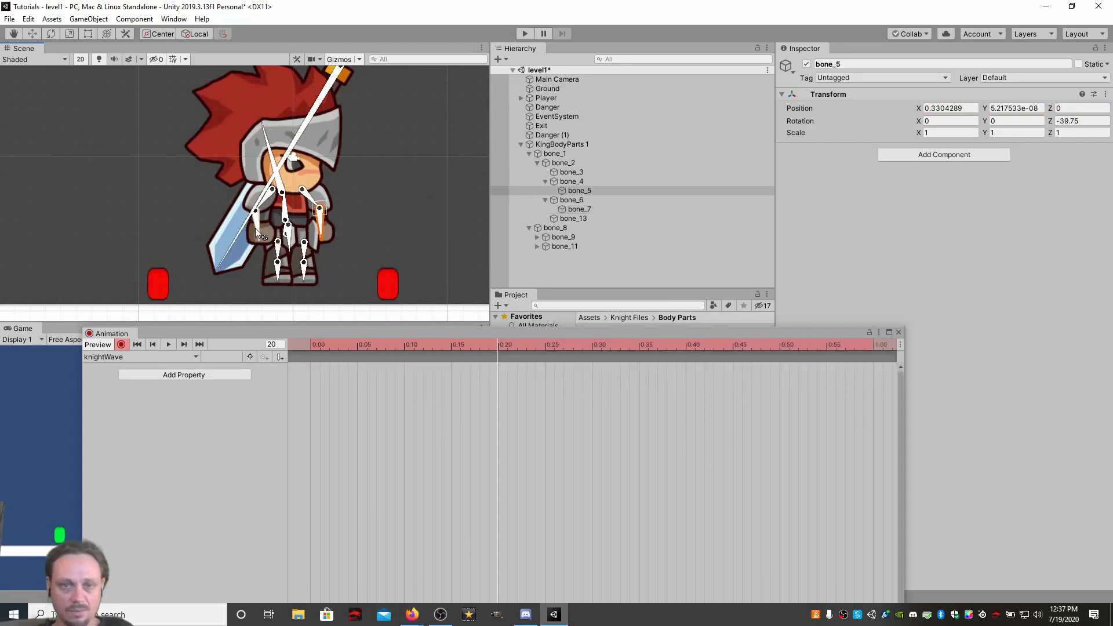
left_click(260, 199)
left_click_drag(260, 199, 260, 199)
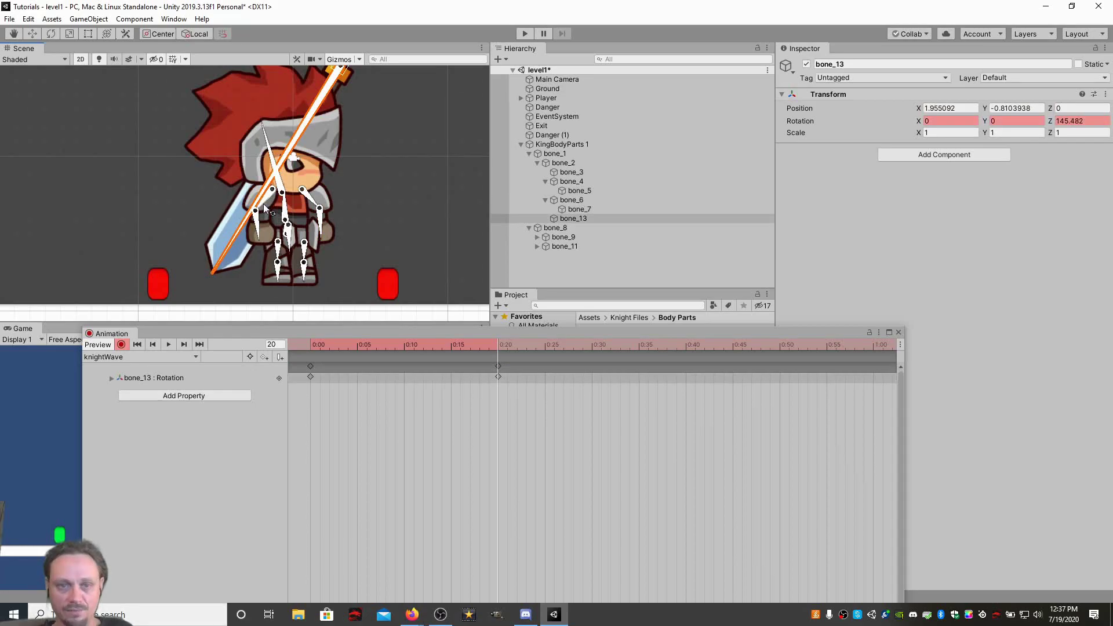
scroll(263, 204, "up", 5)
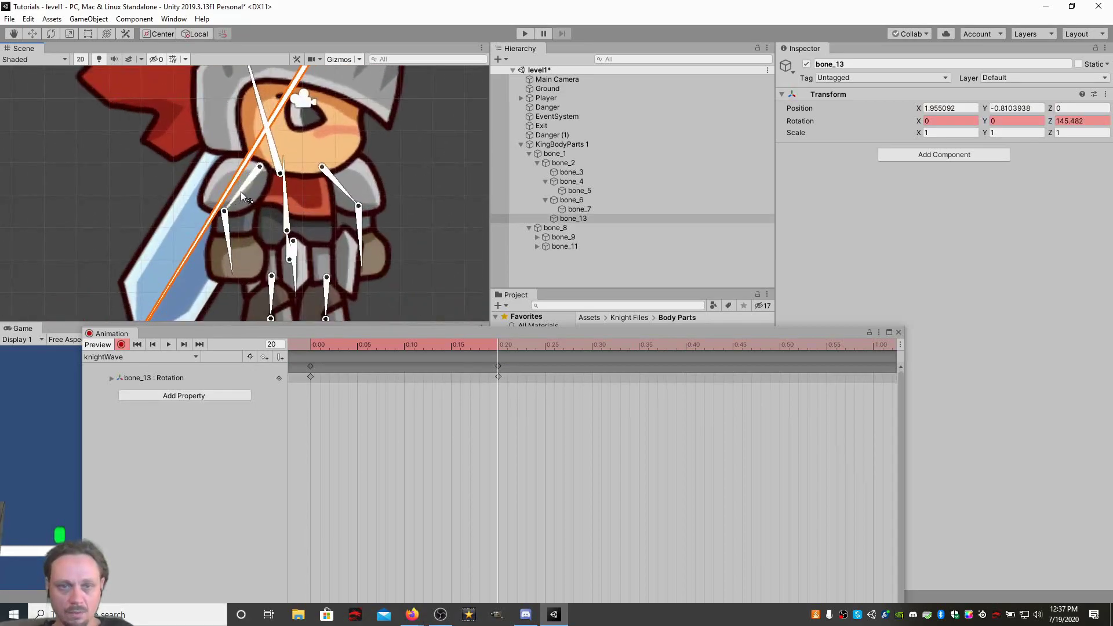
left_click(241, 191)
left_click_drag(240, 192, 231, 190)
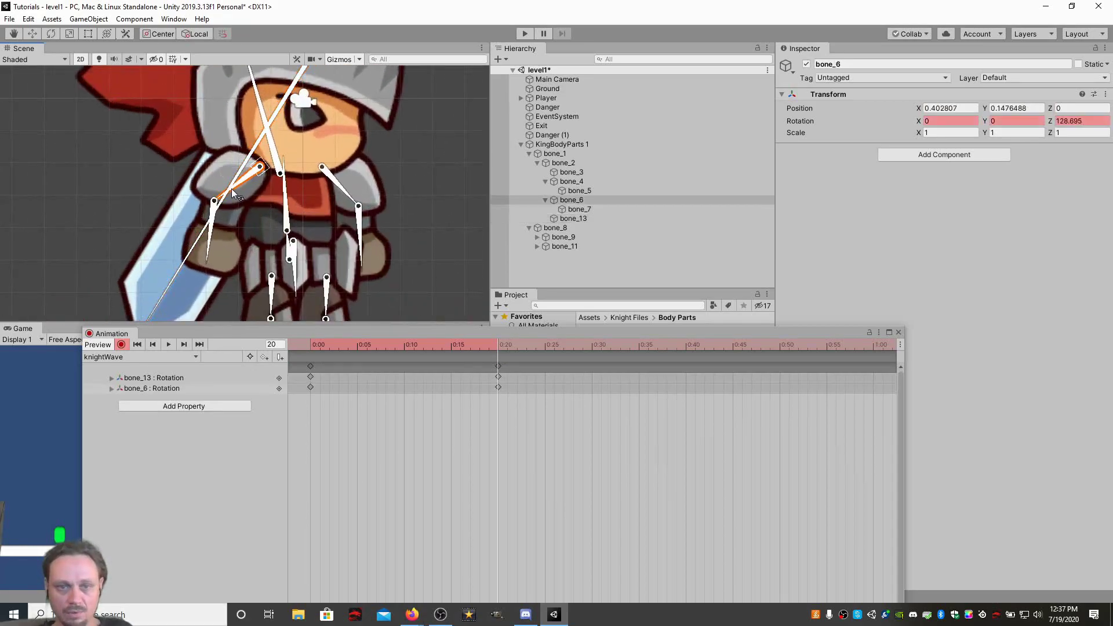
left_click(207, 250)
left_click_drag(207, 251, 200, 249)
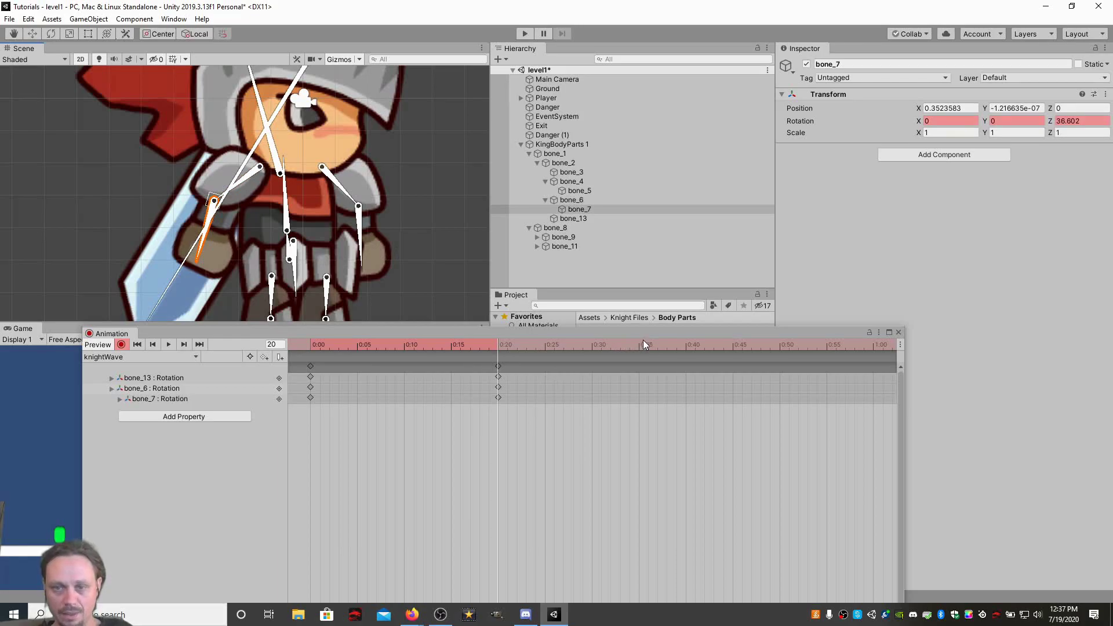
Key the forearm bone_7 at 0:40, then upper arm bone_6 and forearm bone_7 at 0:56.
left_click(690, 343)
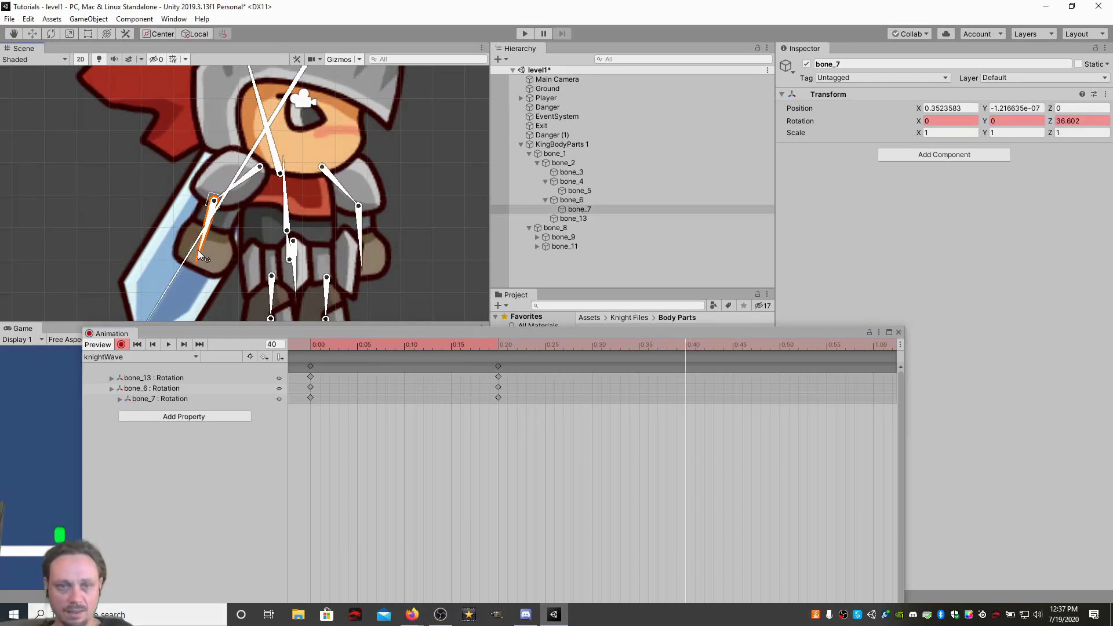
left_click_drag(198, 249, 224, 252)
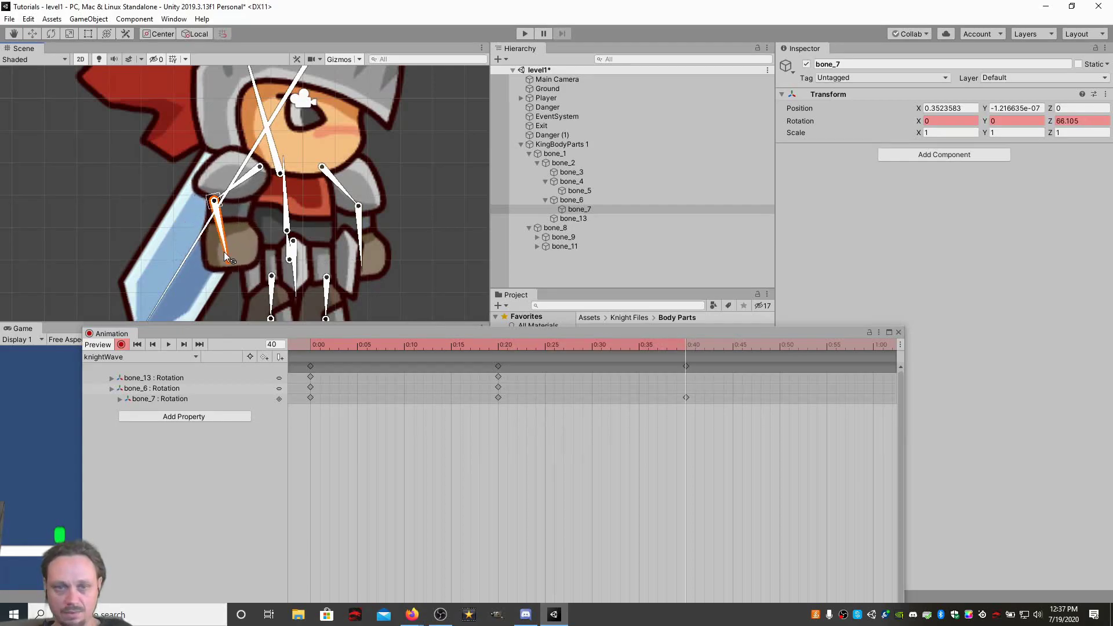
left_click(834, 348)
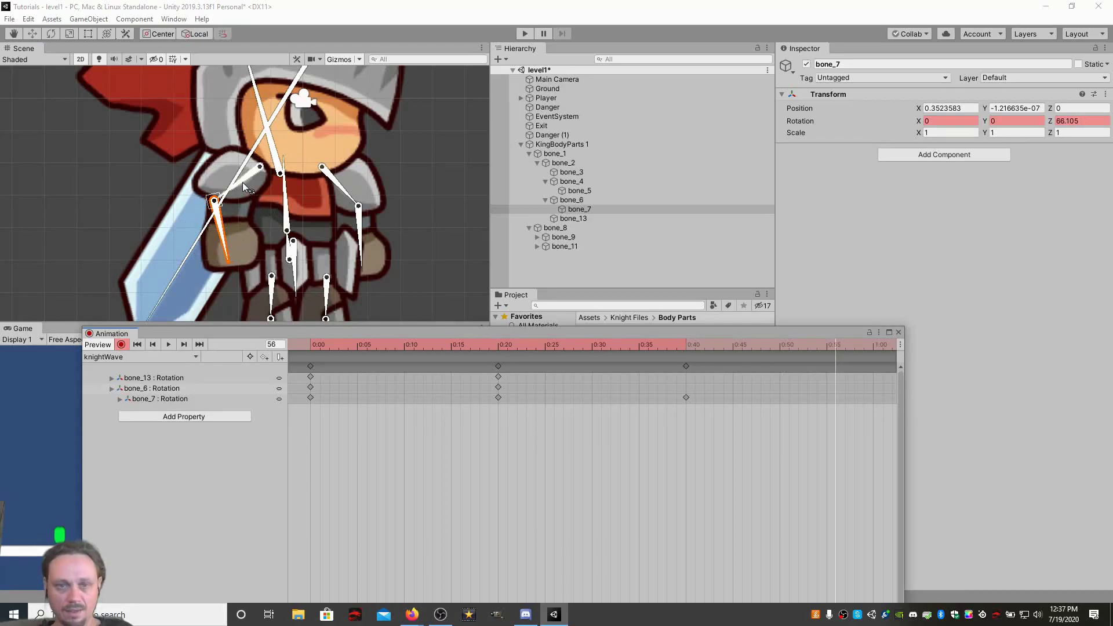
left_click_drag(242, 180, 245, 186)
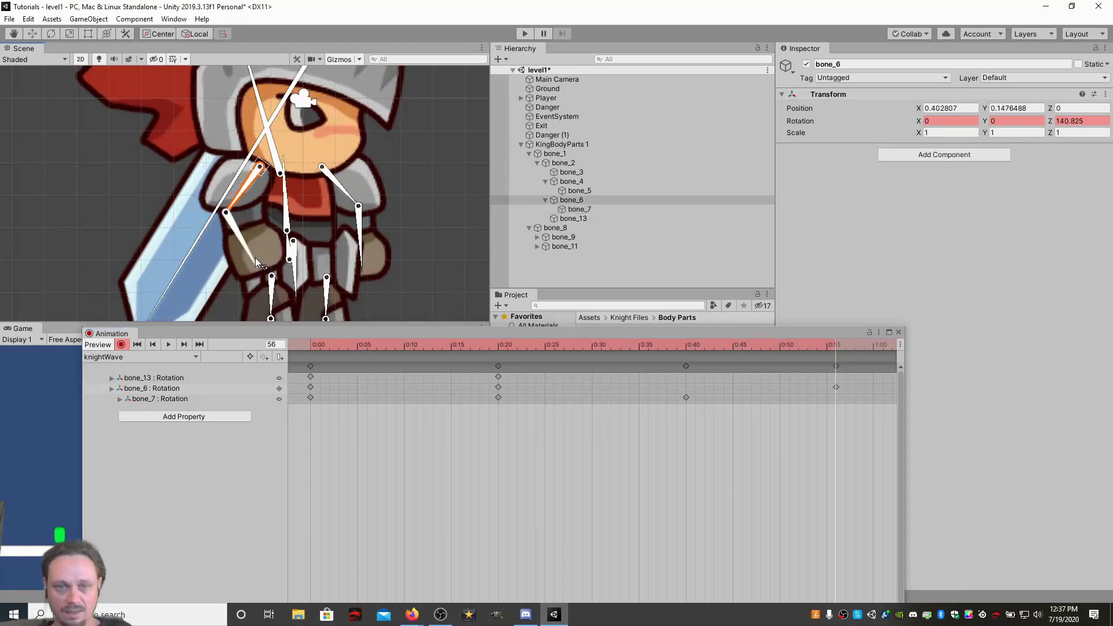
left_click_drag(255, 261, 280, 258)
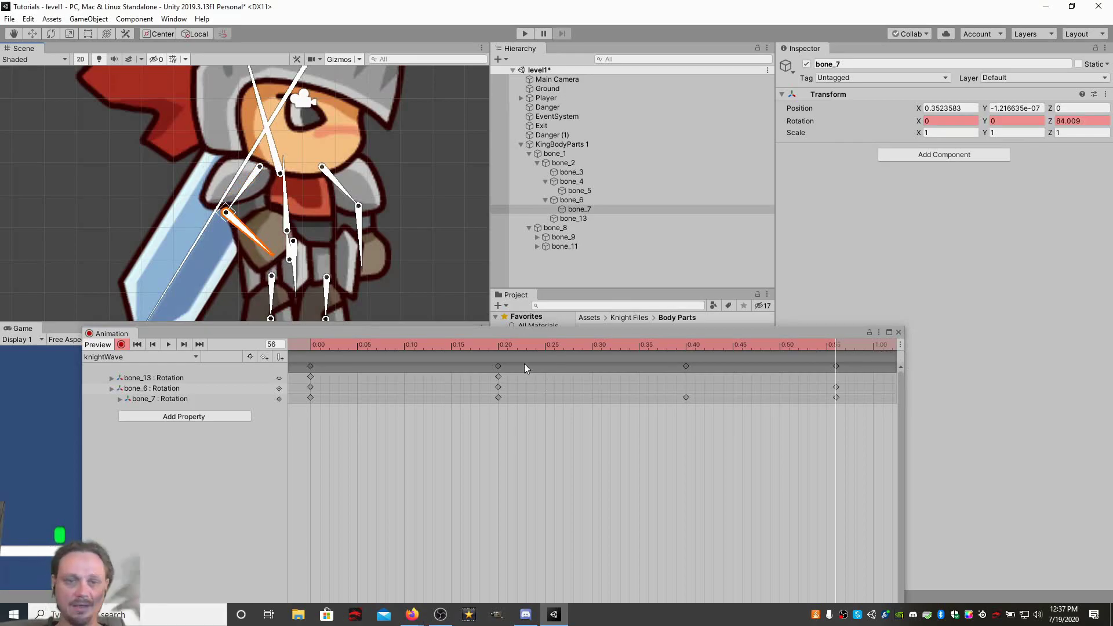
scroll(451, 232, "down", 10)
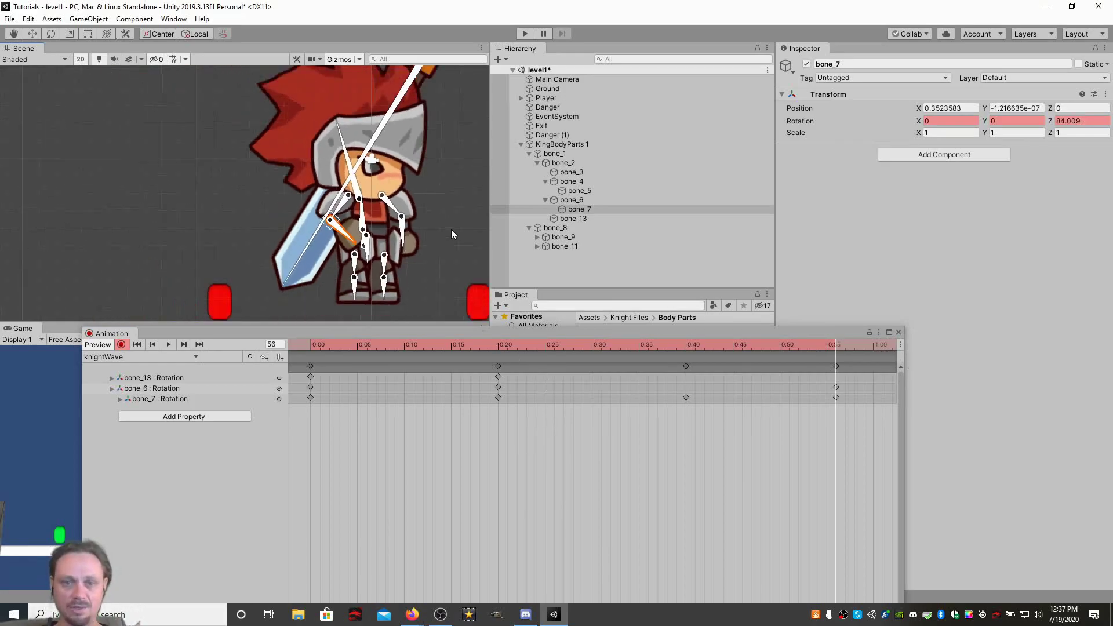
Key leg bones bone_10 and bone_9 at 0:10 and bone_11 at 0:30.
left_click(168, 344)
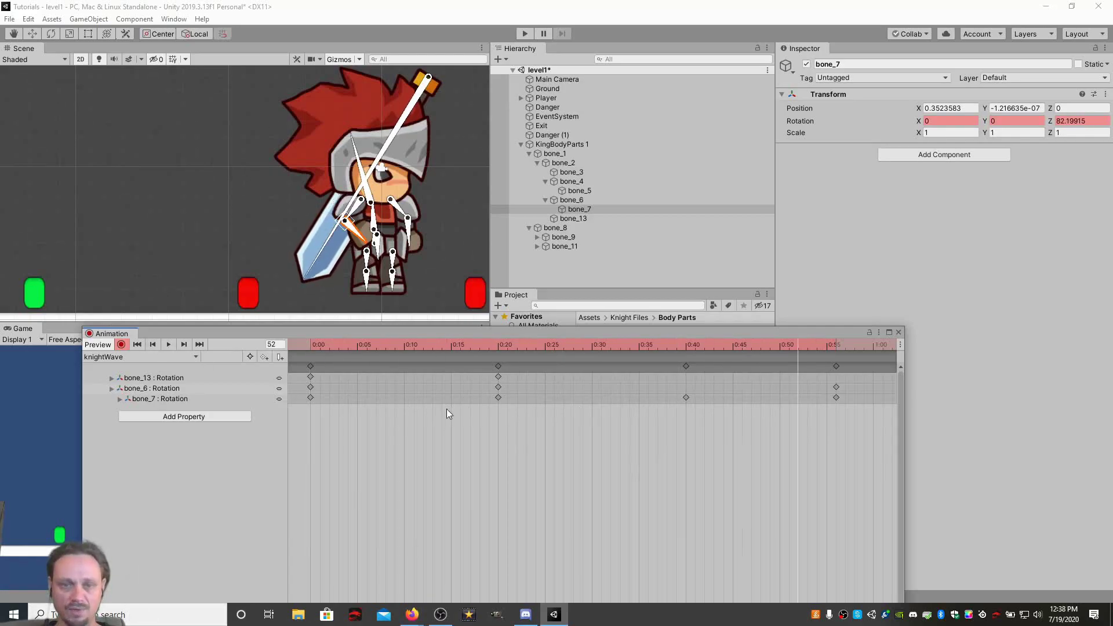
left_click(405, 345)
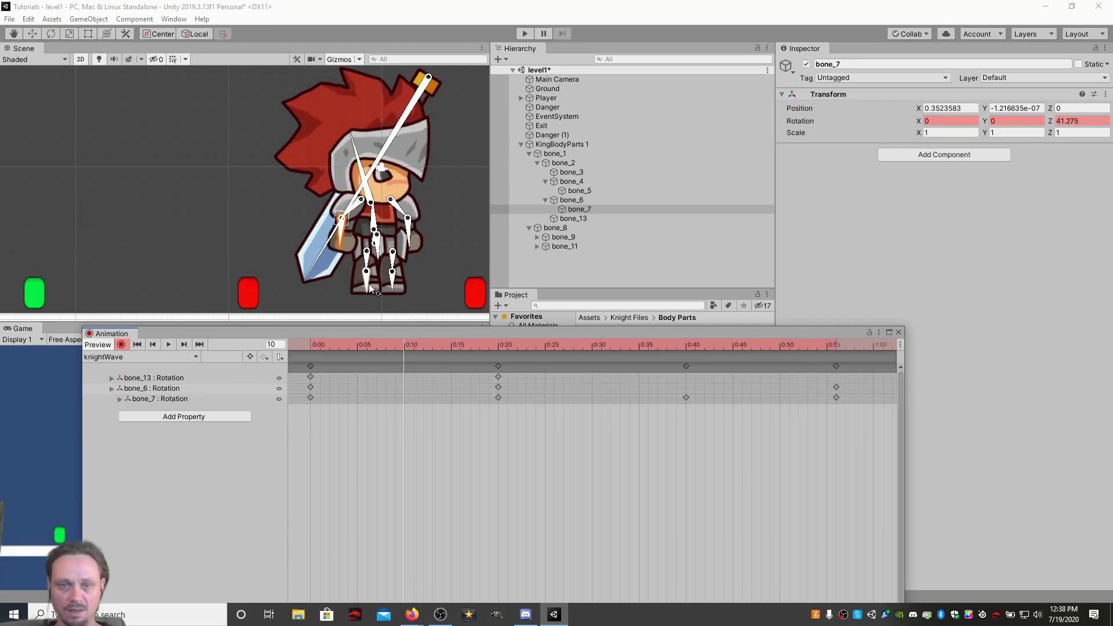
left_click_drag(364, 284, 366, 291)
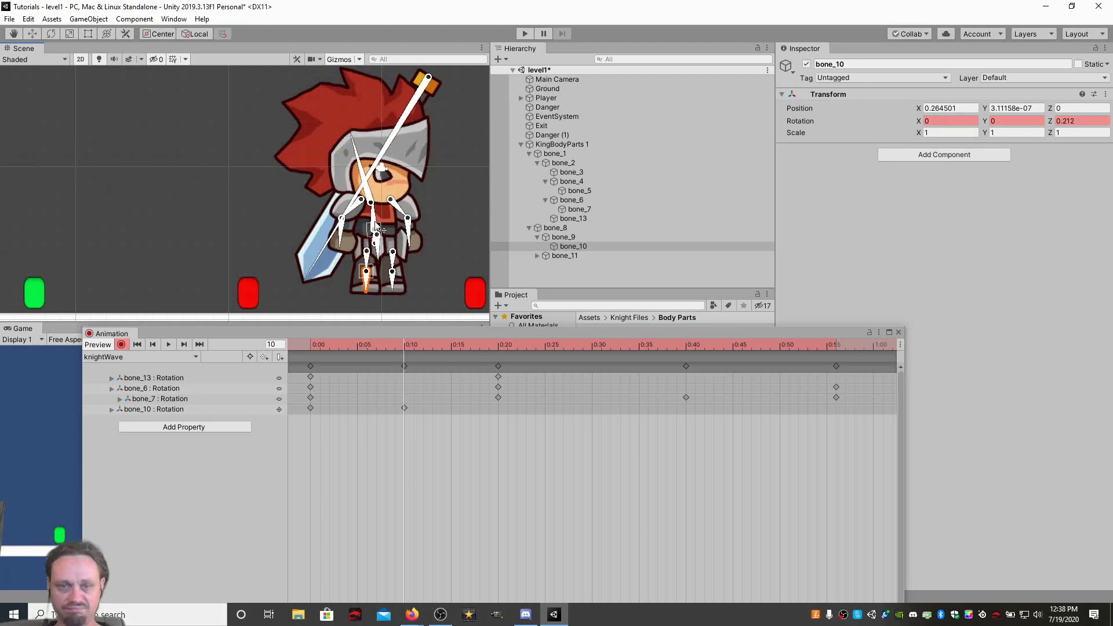
left_click(367, 260)
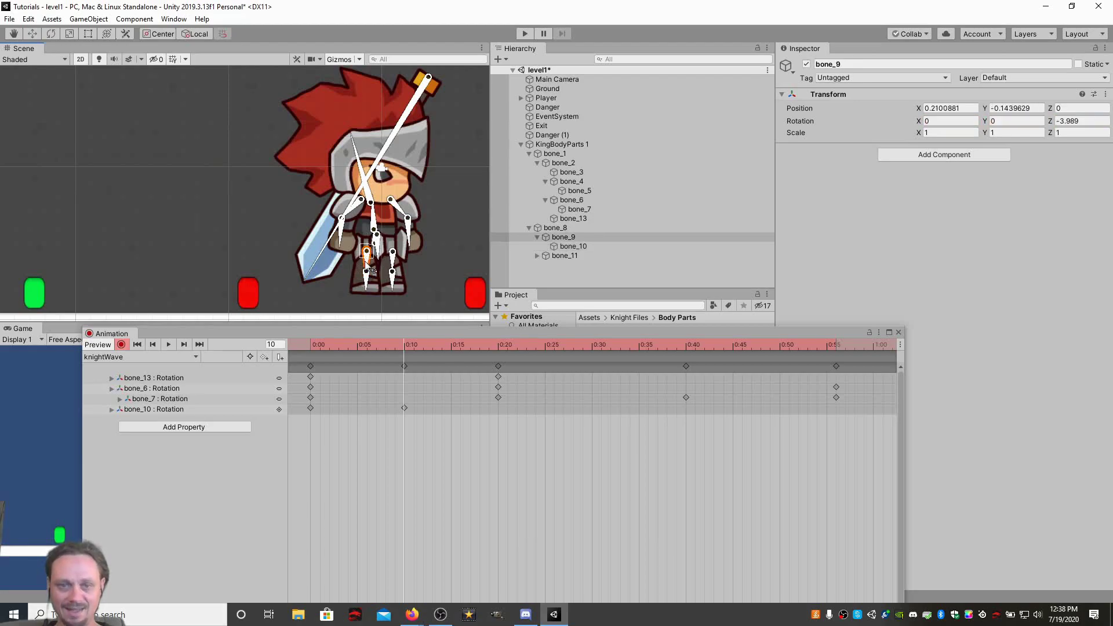
mouse_move(371, 270)
left_mouse_down()
mouse_move(352, 278)
mouse_move(360, 268)
left_mouse_up()
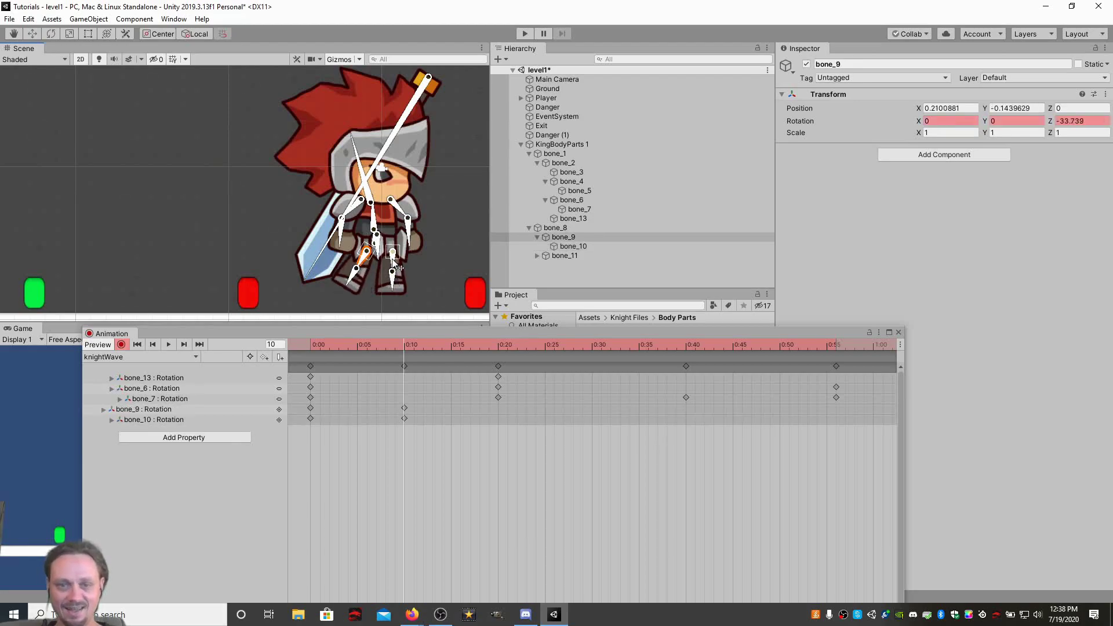
left_click(594, 348)
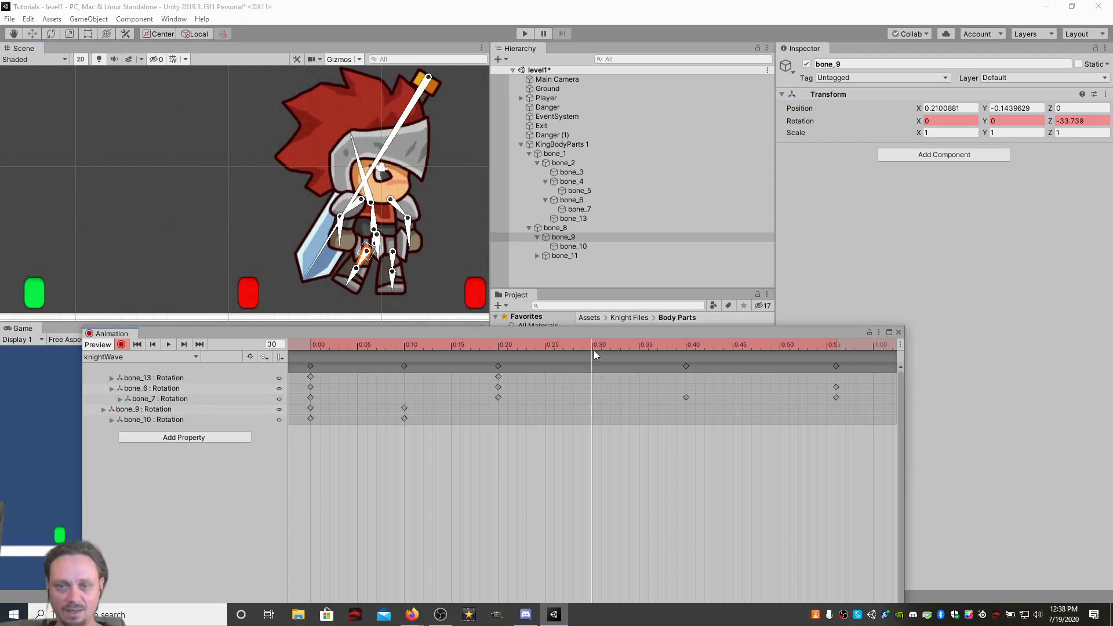
left_click_drag(395, 270, 404, 269)
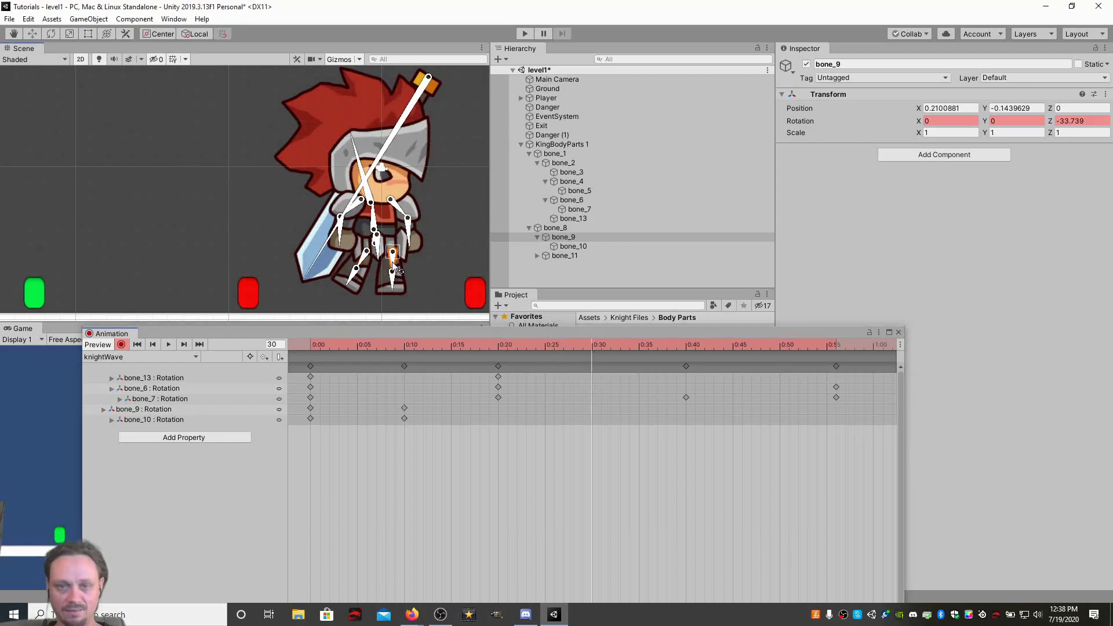
left_click(528, 34)
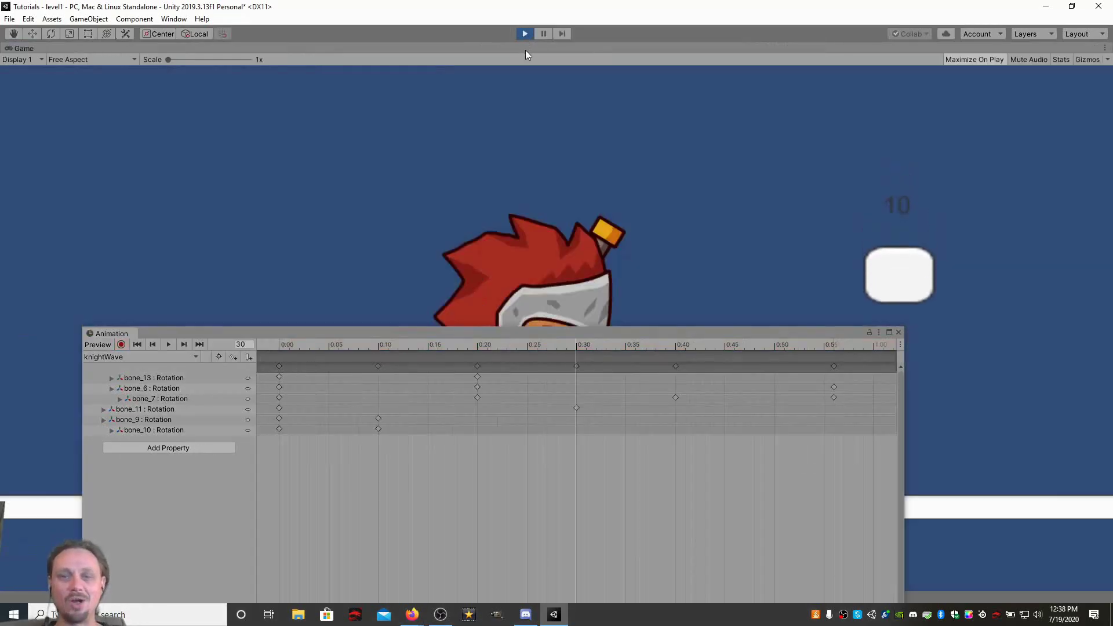
Exit Play mode and preview the knightWave clip in the Animation window.
left_click(524, 34)
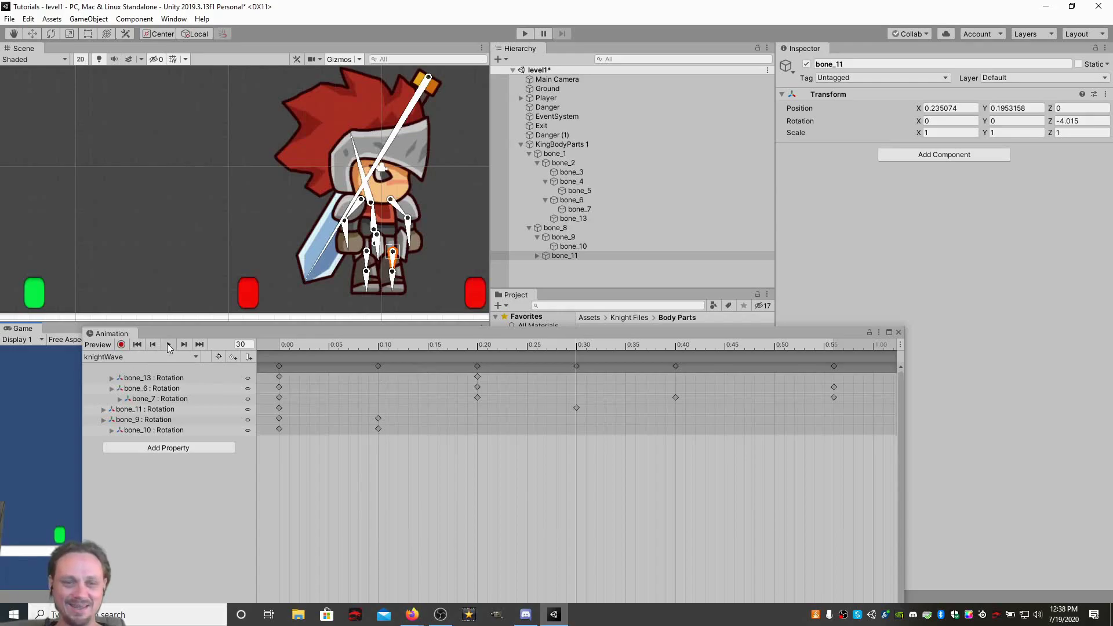
left_click(169, 346)
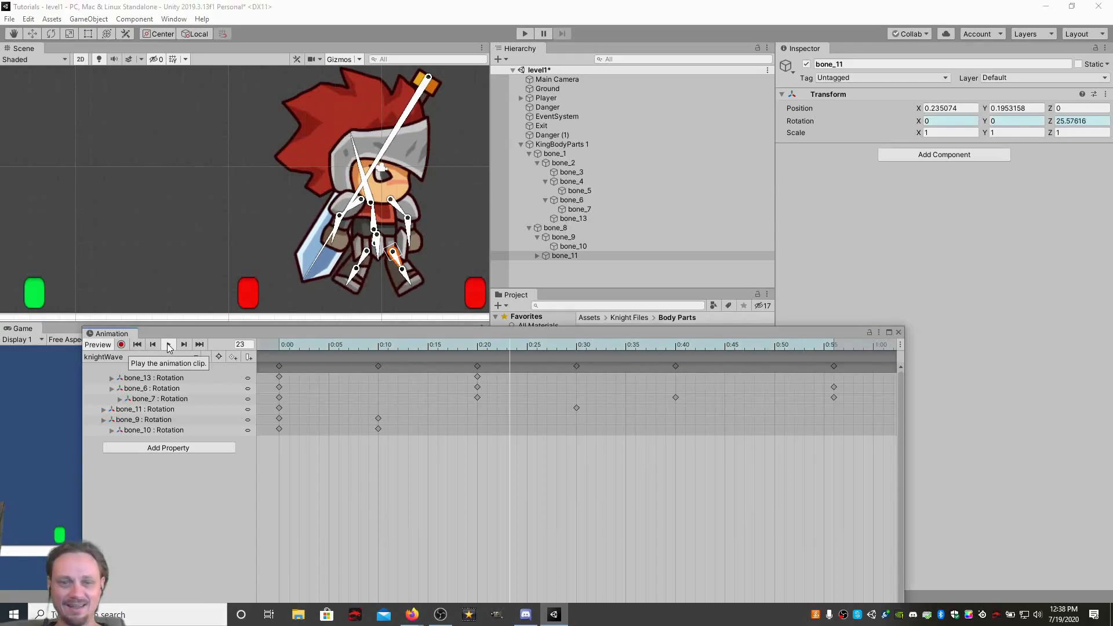